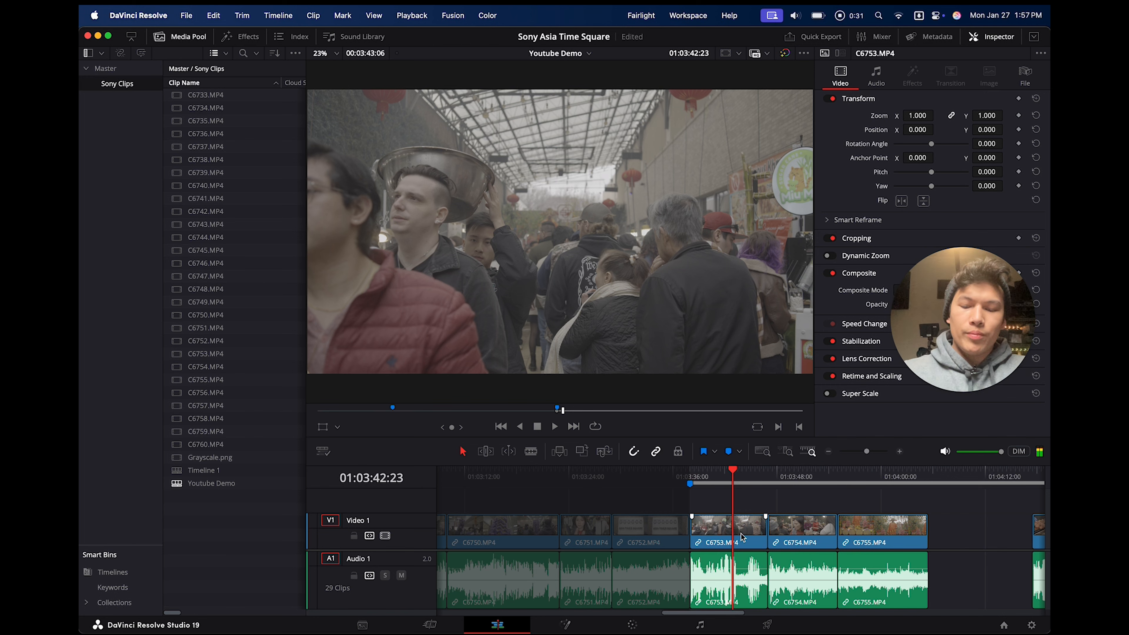
# - Switch to the Color page for clip C6753.MP4, move node 01 closer to the source input, and keep the effects library hidden
pyautogui.click(632, 625)
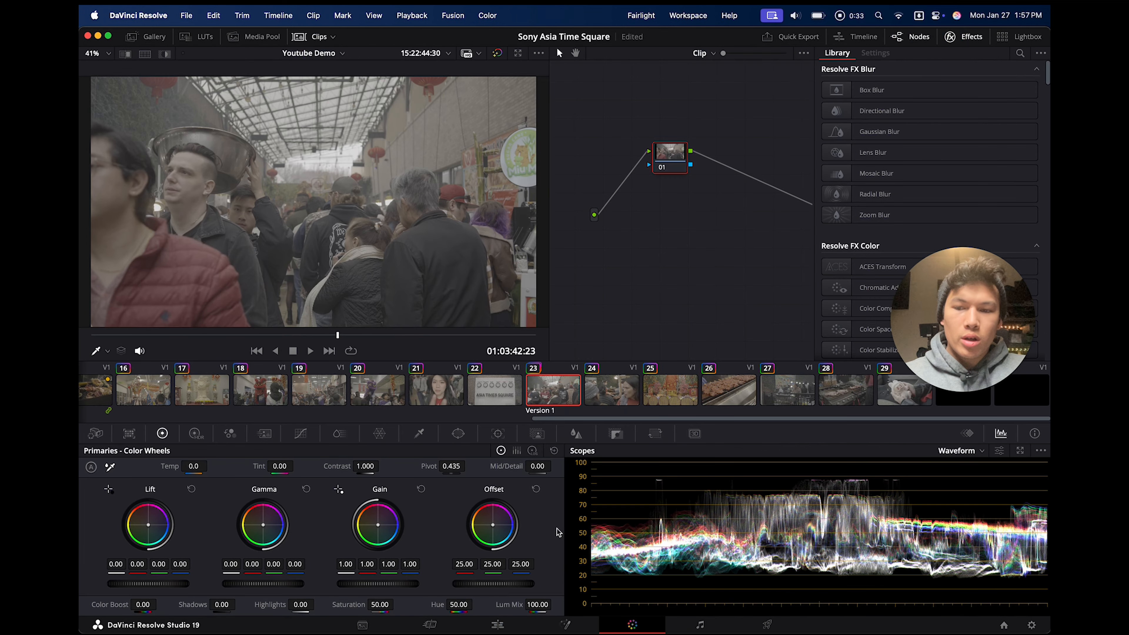
pyautogui.moveTo(682, 156); pyautogui.dragTo(651, 182)
pyautogui.click(966, 38)
pyautogui.click(716, 142)
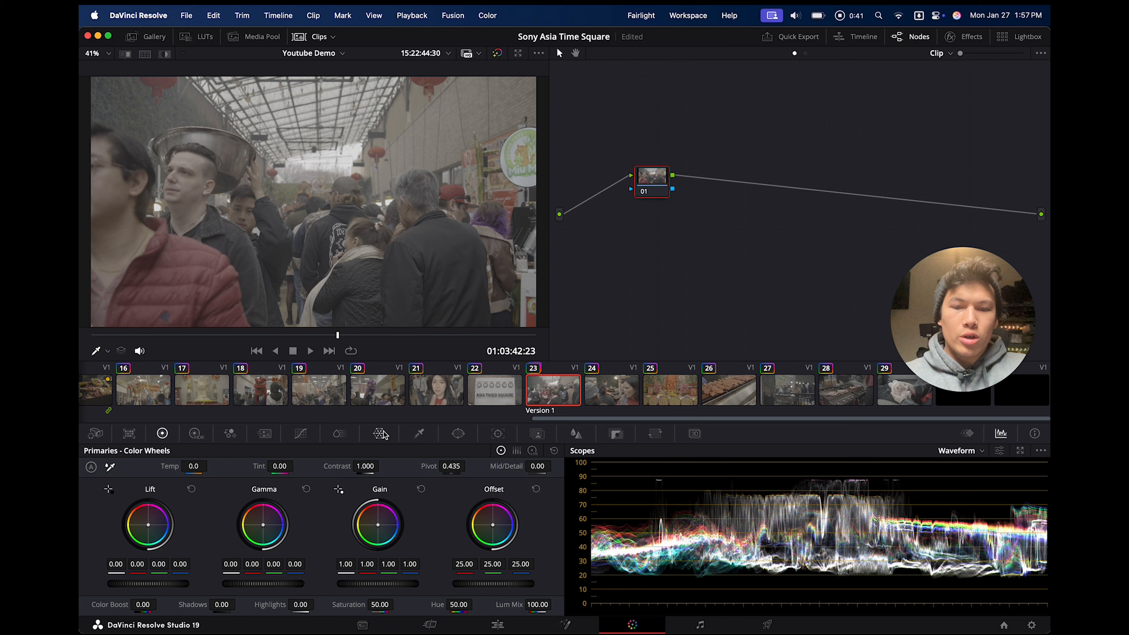
pyautogui.click(968, 37)
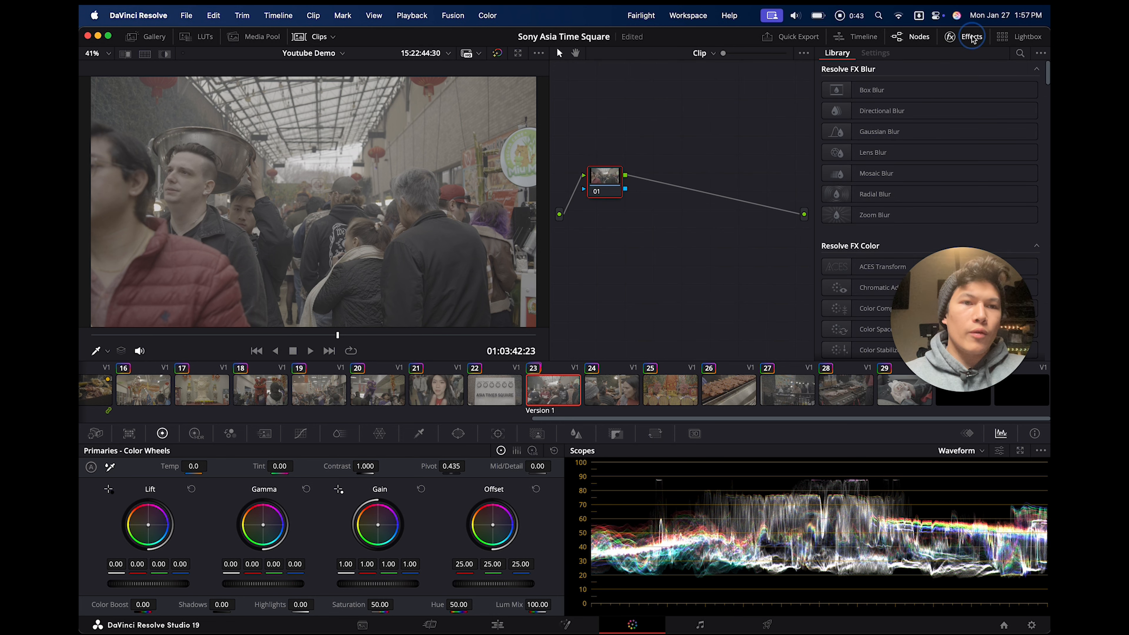
pyautogui.click(969, 36)
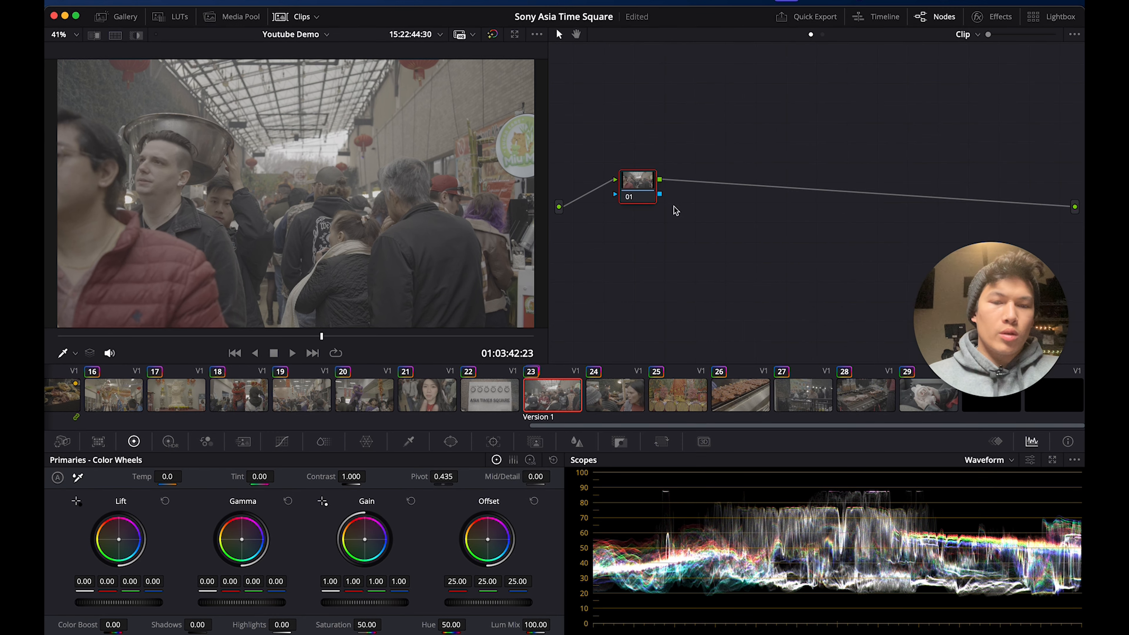
pyautogui.hotkey('alt', 's')
pyautogui.hotkey('alt', 's')
pyautogui.hotkey('alt', 's')
pyautogui.hotkey('alt', 's')
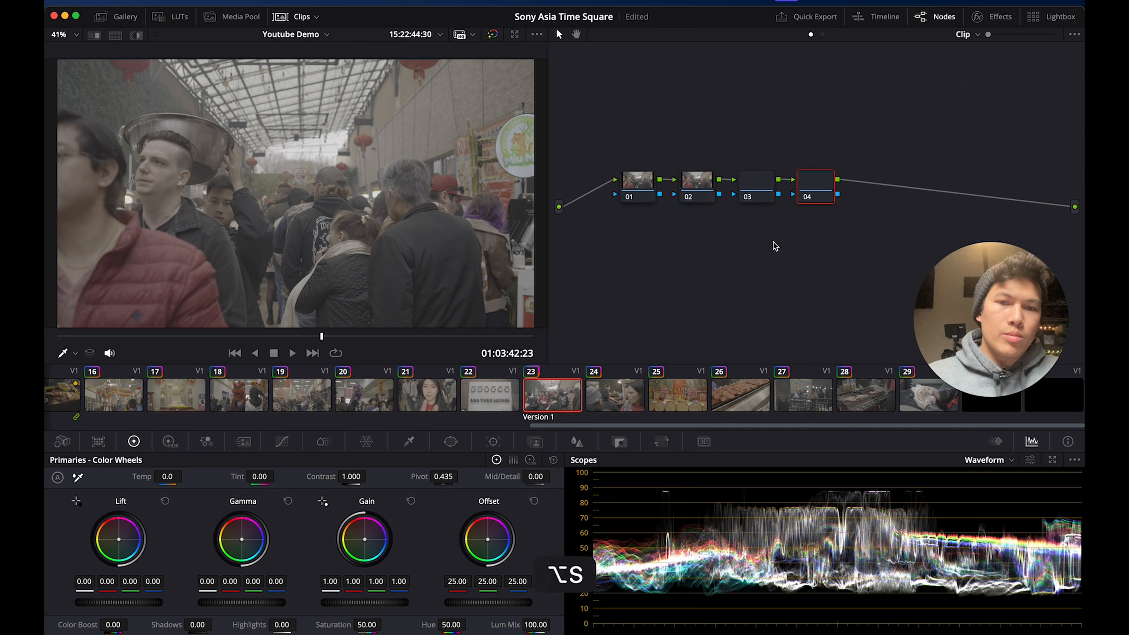
pyautogui.moveTo(916, 131); pyautogui.dragTo(685, 221)
pyautogui.press('Delete')
pyautogui.click(699, 216)
# - Label node 01 with a color node name beginning "Color Co"
pyautogui.moveTo(645, 190); pyautogui.dragTo(638, 189)
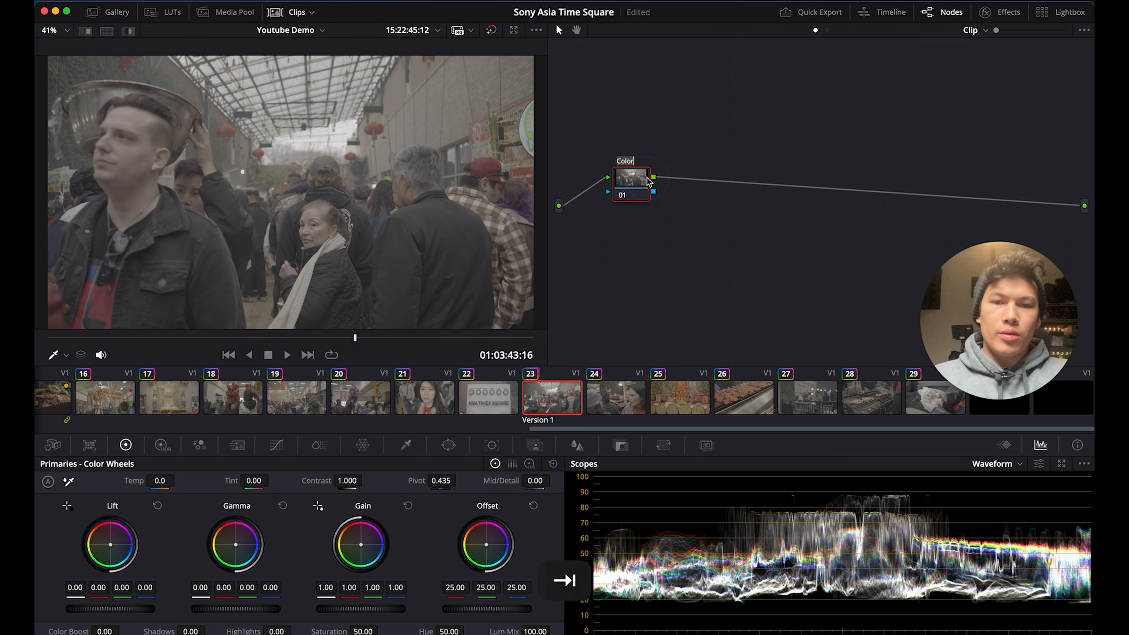
pyautogui.press('Right')
pyautogui.click(634, 193)
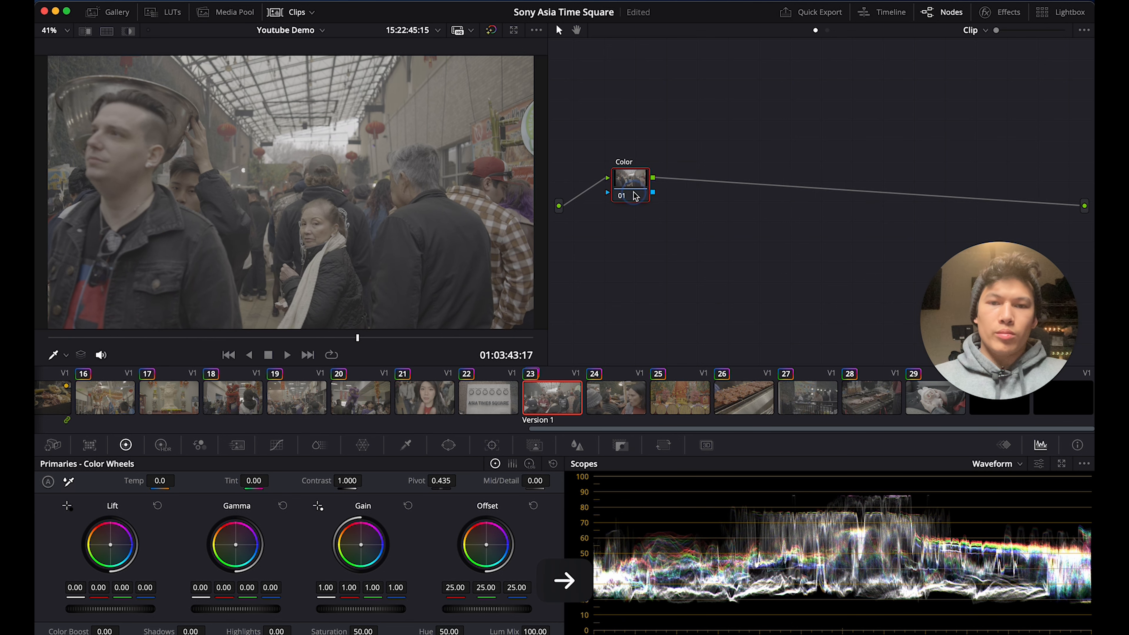
pyautogui.click(625, 191)
pyautogui.press('Tab')
pyautogui.press('Right')
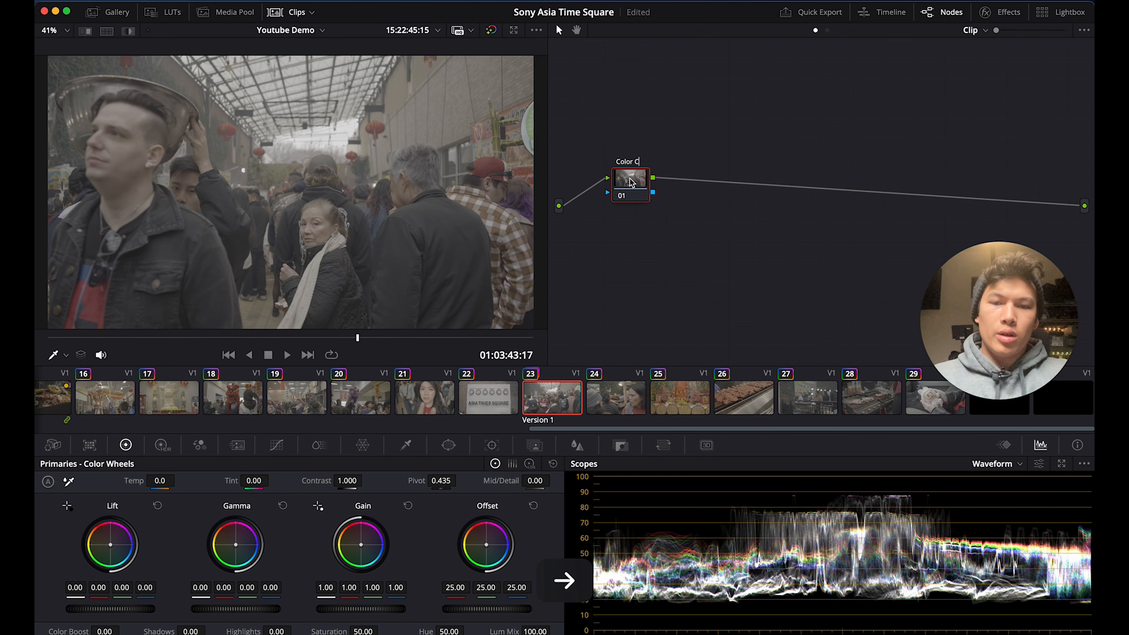
pyautogui.click(688, 209)
# - Add a second serial node after the first one and label it "Prim"
pyautogui.hotkey('alt', 's')
pyautogui.press('Tab')
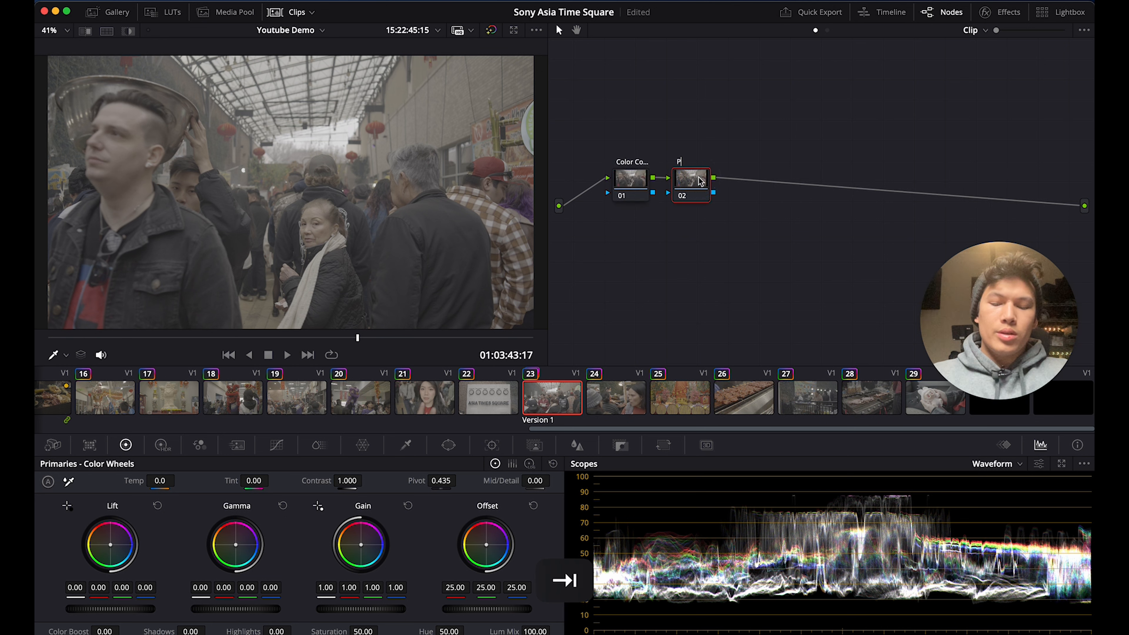
pyautogui.write('Prim')
pyautogui.click(696, 268)
pyautogui.click(685, 178)
pyautogui.click(697, 241)
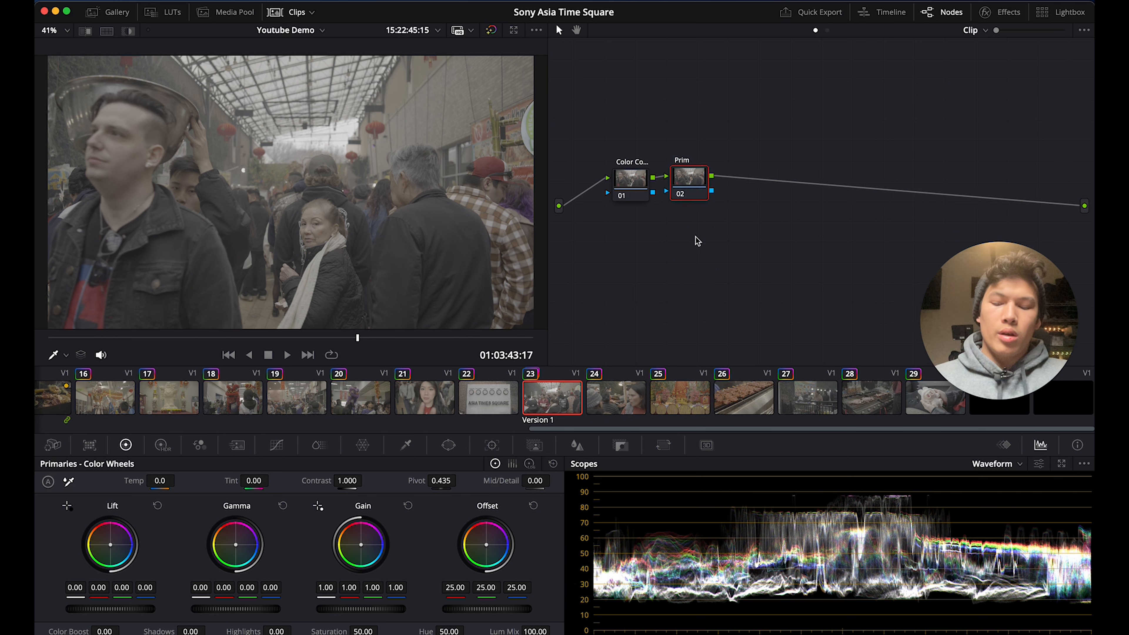
# - Add a third serial node after the Prim node and label it "Split Toning"
pyautogui.hotkey('alt', 's')
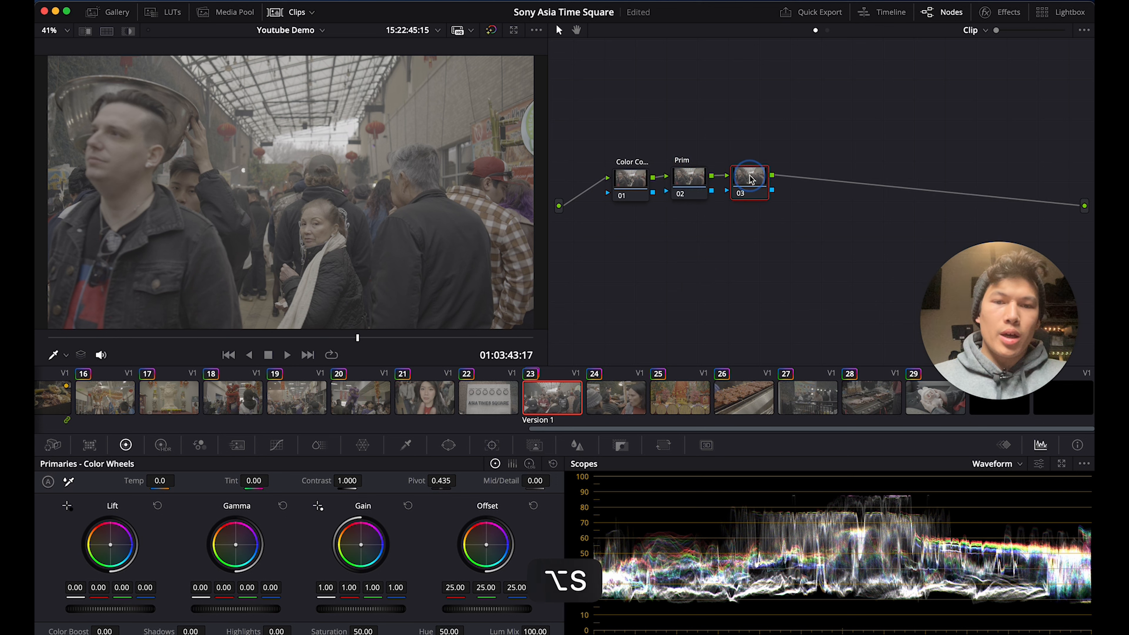
pyautogui.moveTo(750, 180); pyautogui.dragTo(751, 178)
pyautogui.press('Tab')
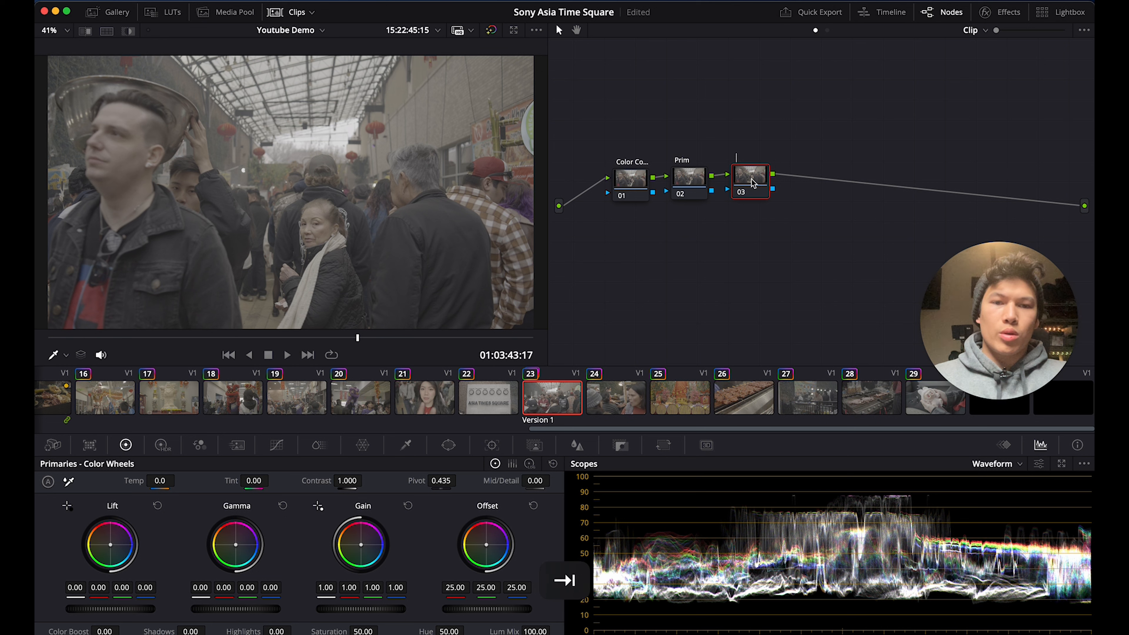
pyautogui.write('Split ')
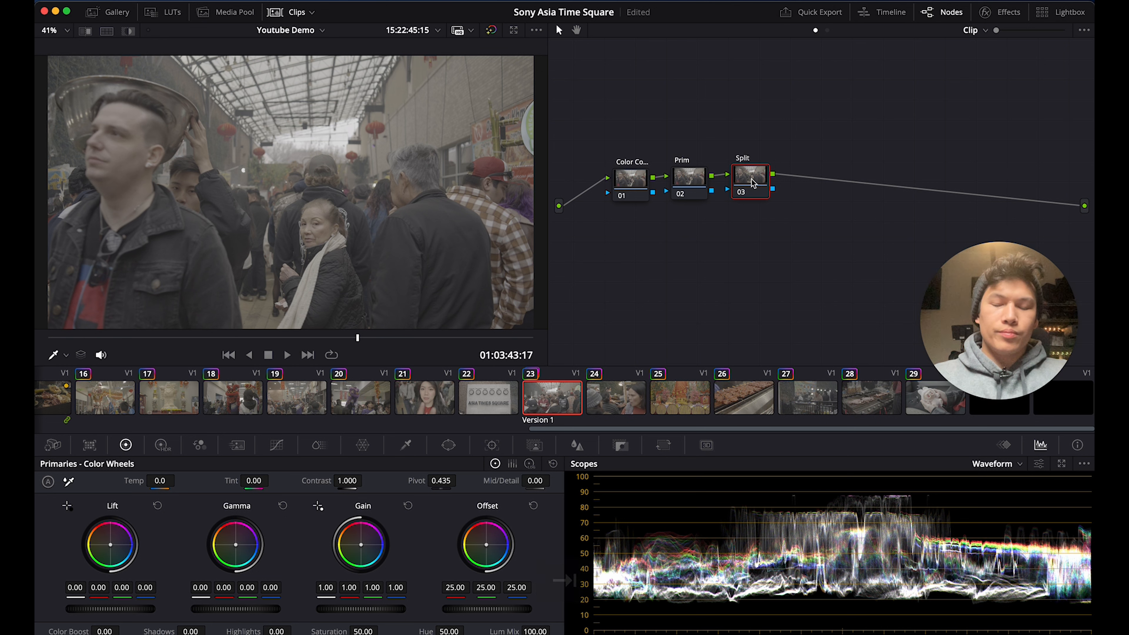
pyautogui.write('Toning')
pyautogui.press('Return')
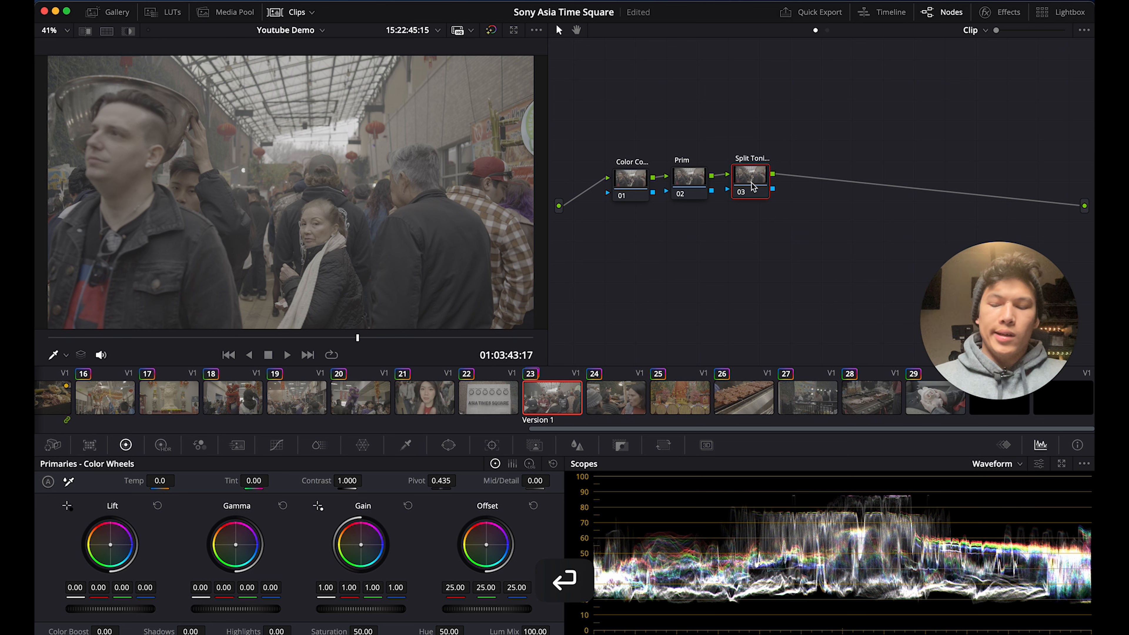
# - Add a fourth serial node after the Split Toning node and label it "Curve"
pyautogui.hotkey('alt', 's')
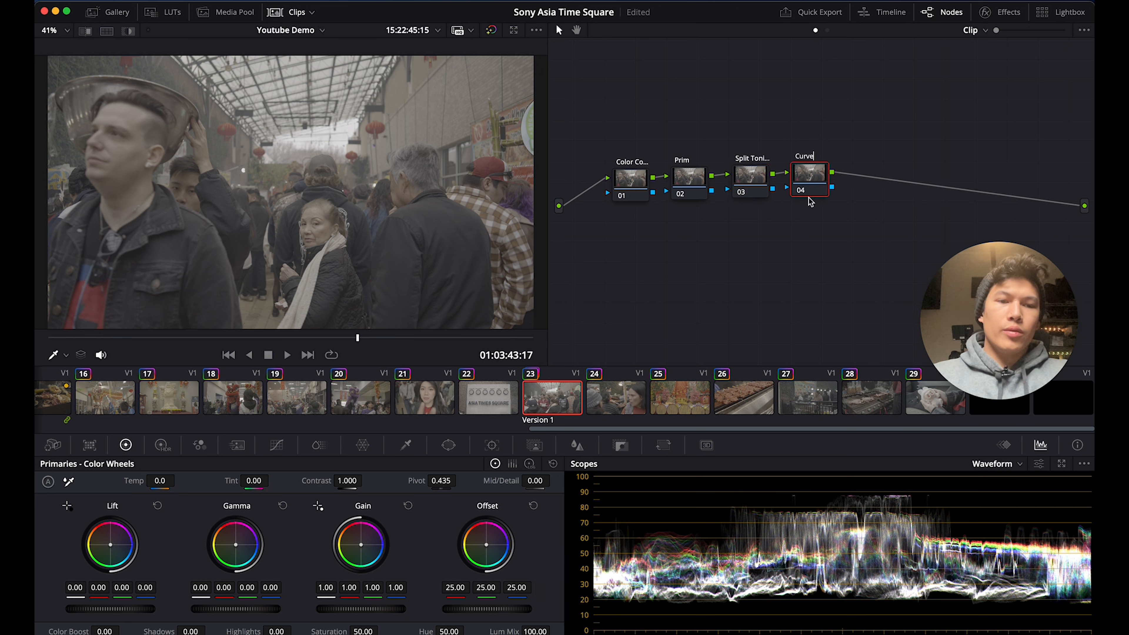
pyautogui.write('Curve')
pyautogui.press('Return')
pyautogui.click(799, 224)
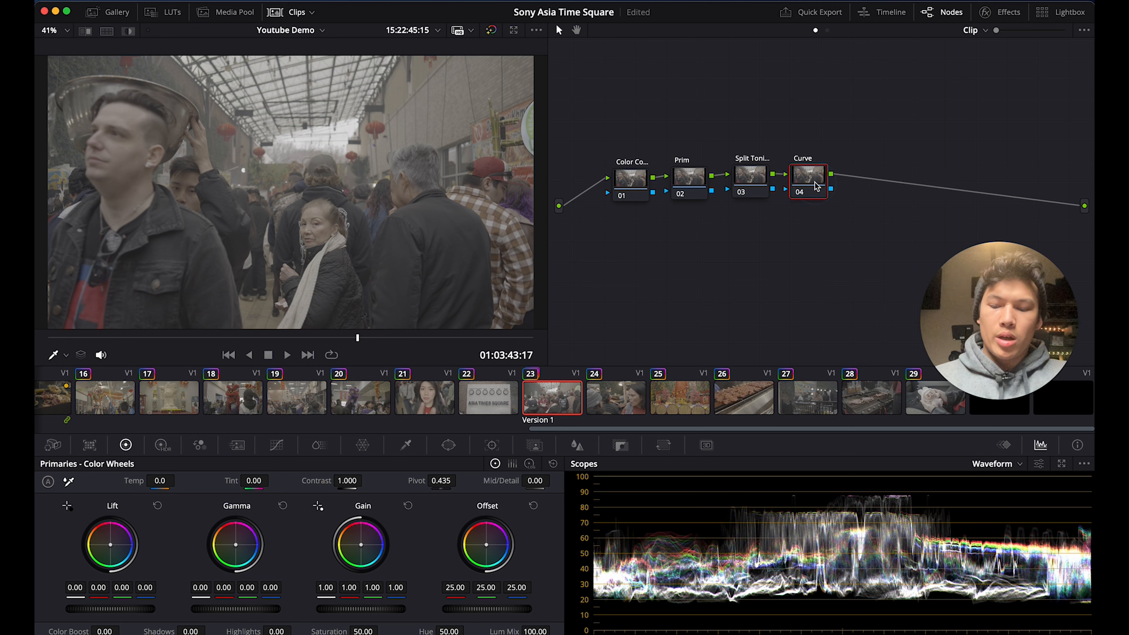
# - Add a fifth serial node after the Curve node and label it "CST"
pyautogui.hotkey('alt', 's')
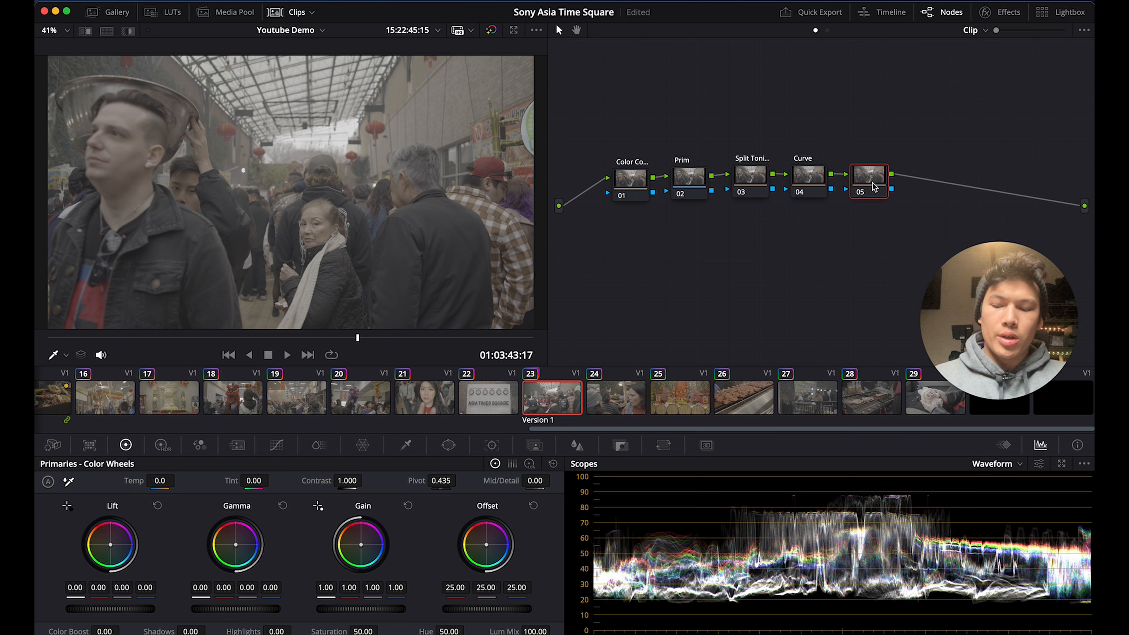
pyautogui.press('Tab')
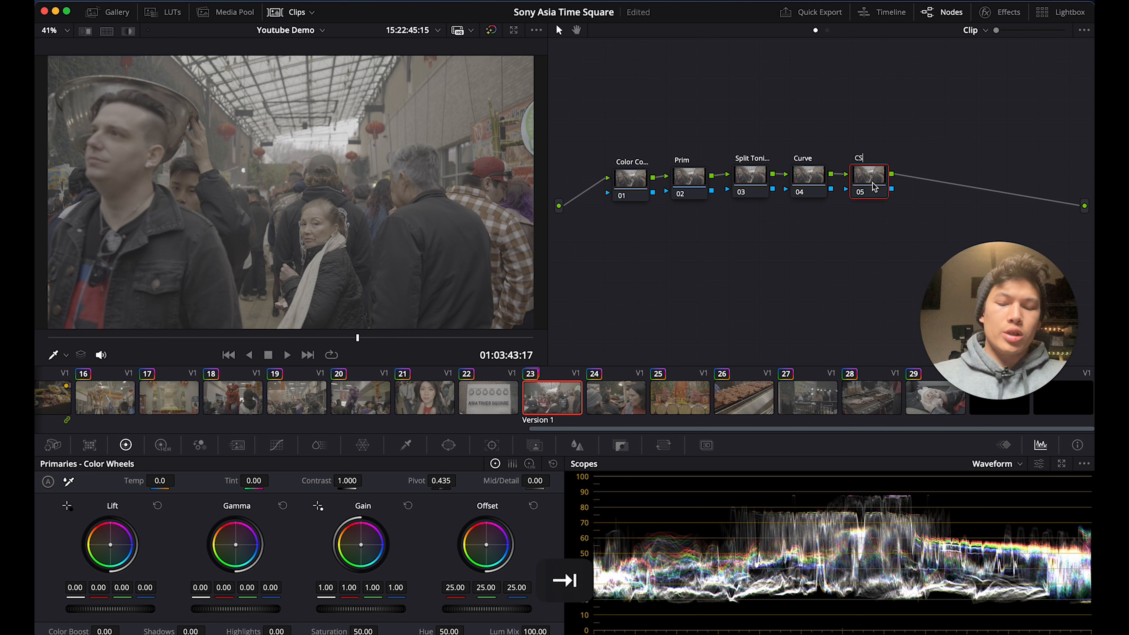
pyautogui.press('Return')
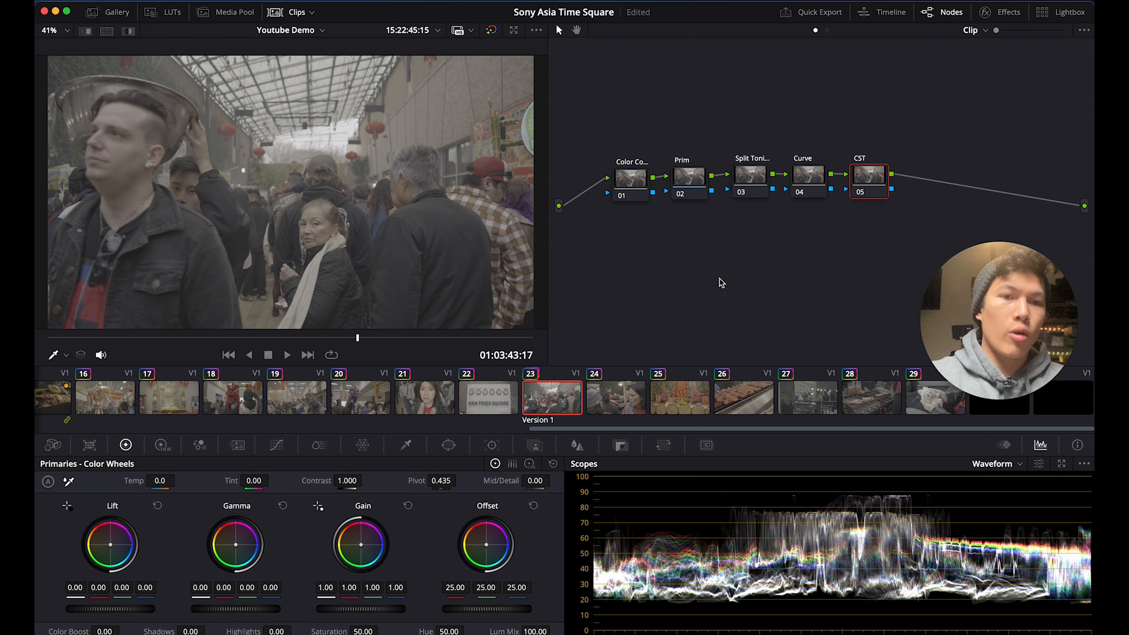
# - Find the Color Space Transform effect in the effects library with "color sp" and apply it to the CST node
pyautogui.click(1002, 13)
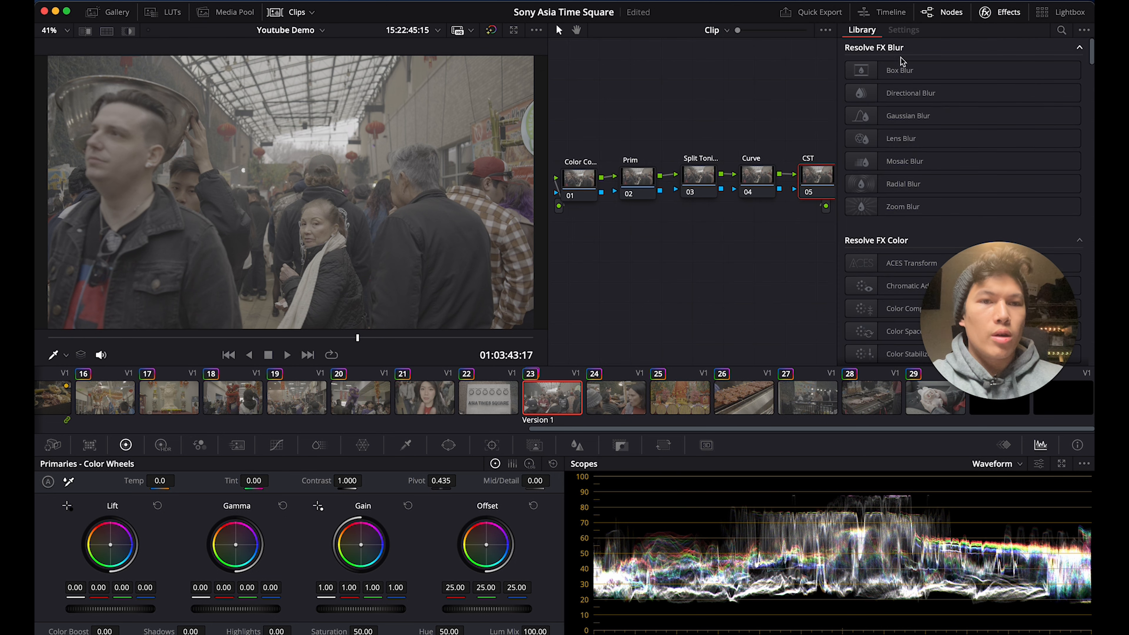
pyautogui.click(1061, 30)
pyautogui.write('color')
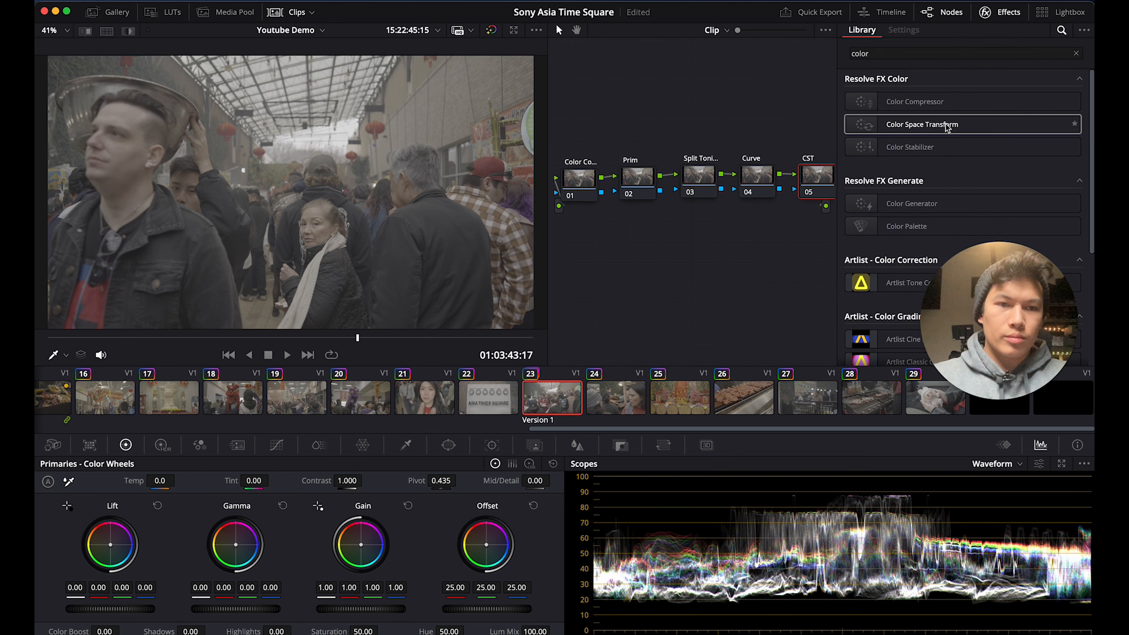
pyautogui.click(1056, 30)
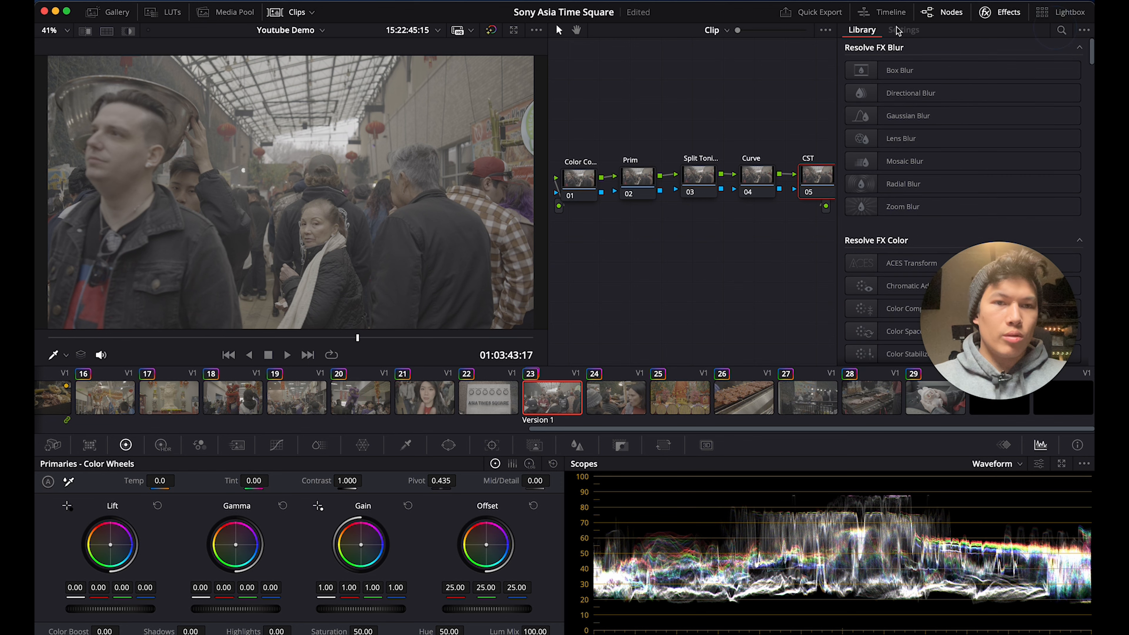
pyautogui.click(1057, 32)
pyautogui.click(971, 51)
pyautogui.write('color sp')
pyautogui.moveTo(943, 104); pyautogui.dragTo(823, 181)
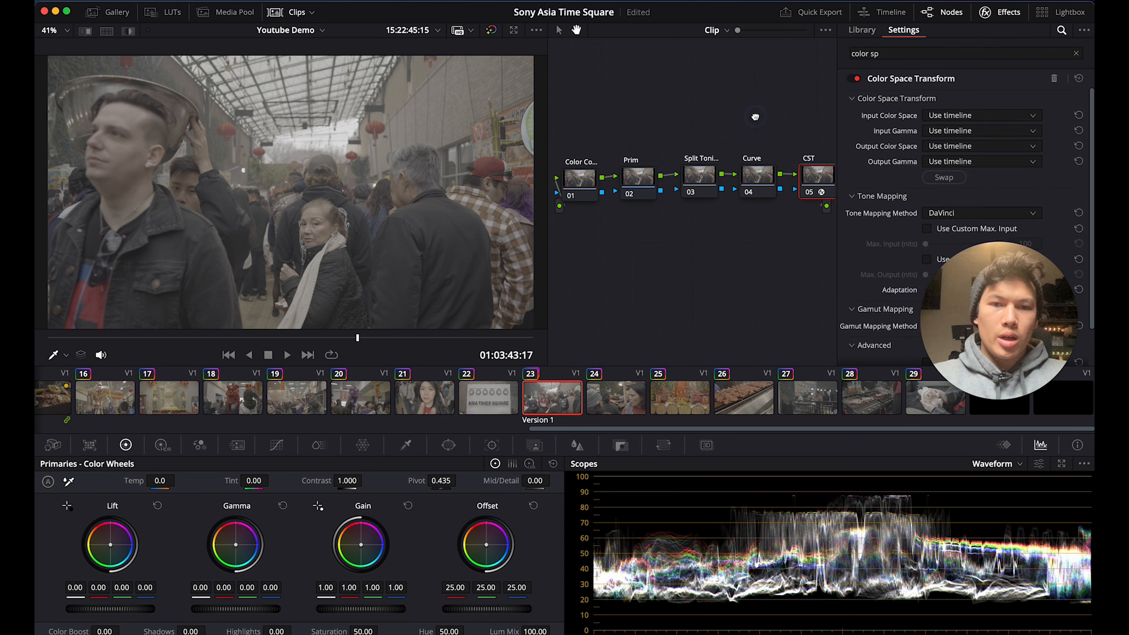
# - Set the Input Color Space of the CST node's Color Space Transform to Sony S-Gamut3.Cine
pyautogui.moveTo(755, 116); pyautogui.dragTo(720, 116)
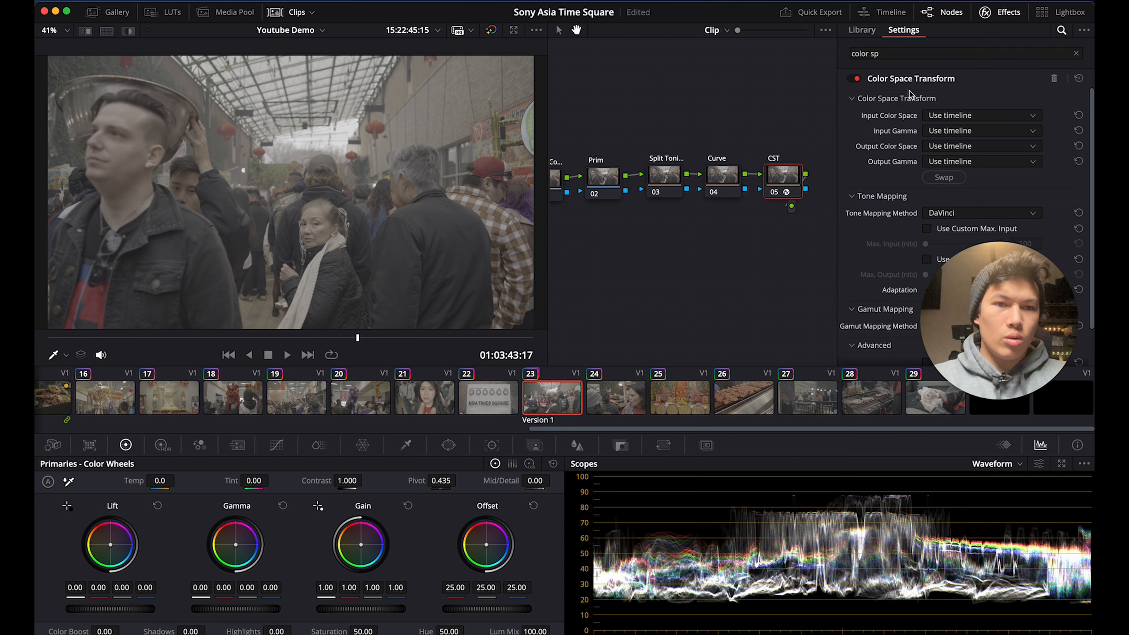
pyautogui.click(951, 116)
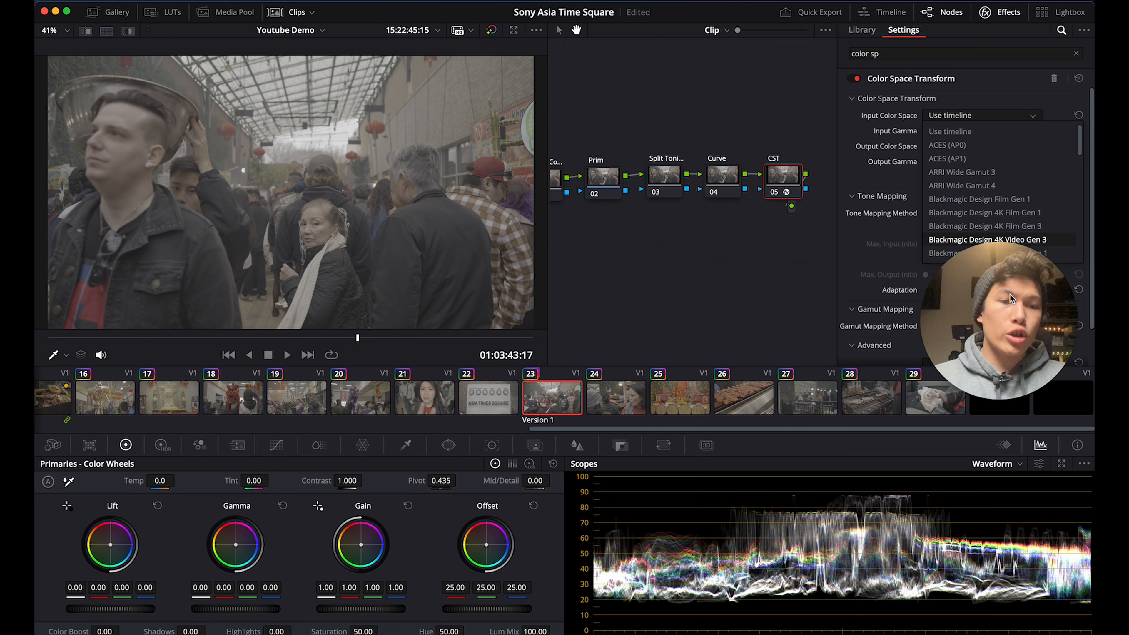
pyautogui.scroll(-3, 986, 181)
pyautogui.scroll(-2, 983, 189)
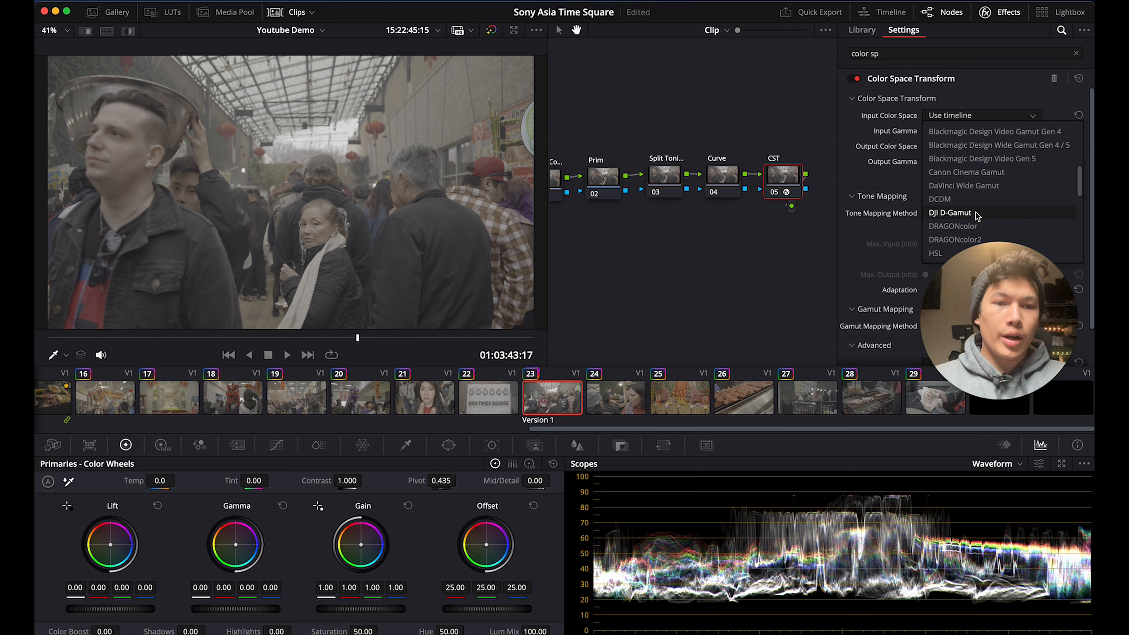
pyautogui.click(977, 214)
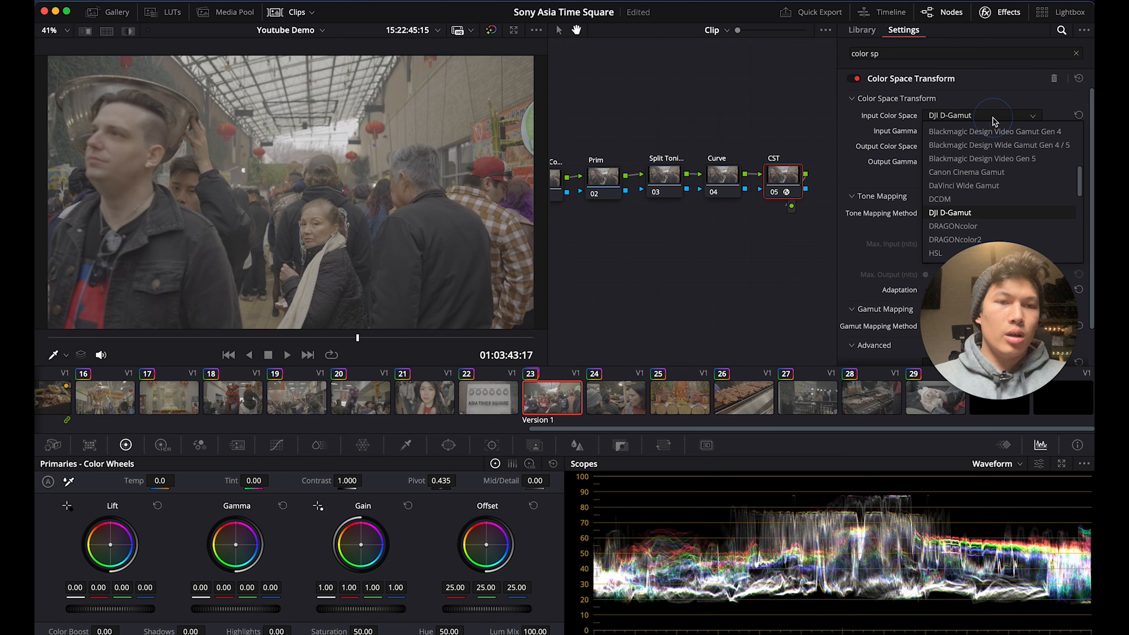
pyautogui.scroll(-5, 989, 187)
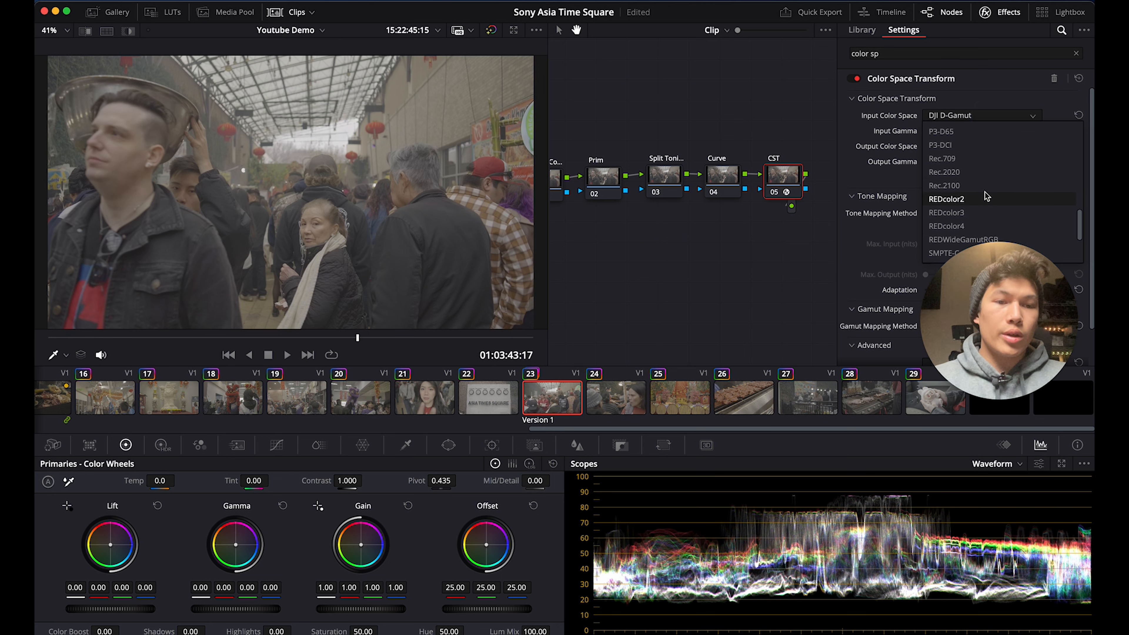
pyautogui.scroll(-2, 985, 193)
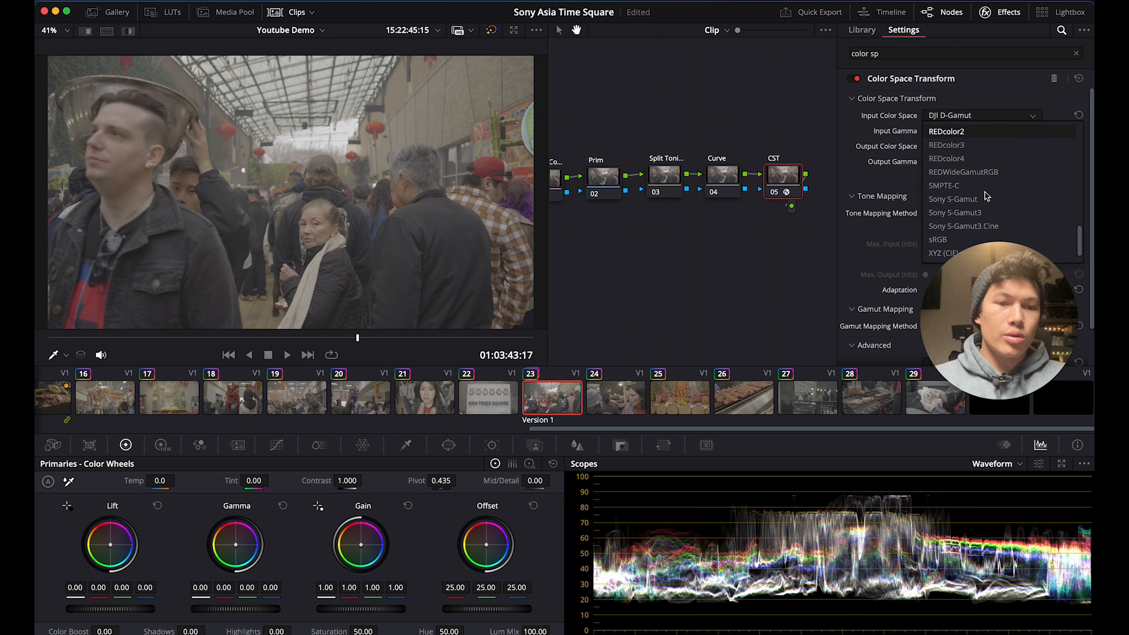
pyautogui.click(994, 227)
# - Set the transform's Input Gamma to Sony S-Log3 and scrub the clip to 01:03:40:19 to check the picture
pyautogui.click(996, 132)
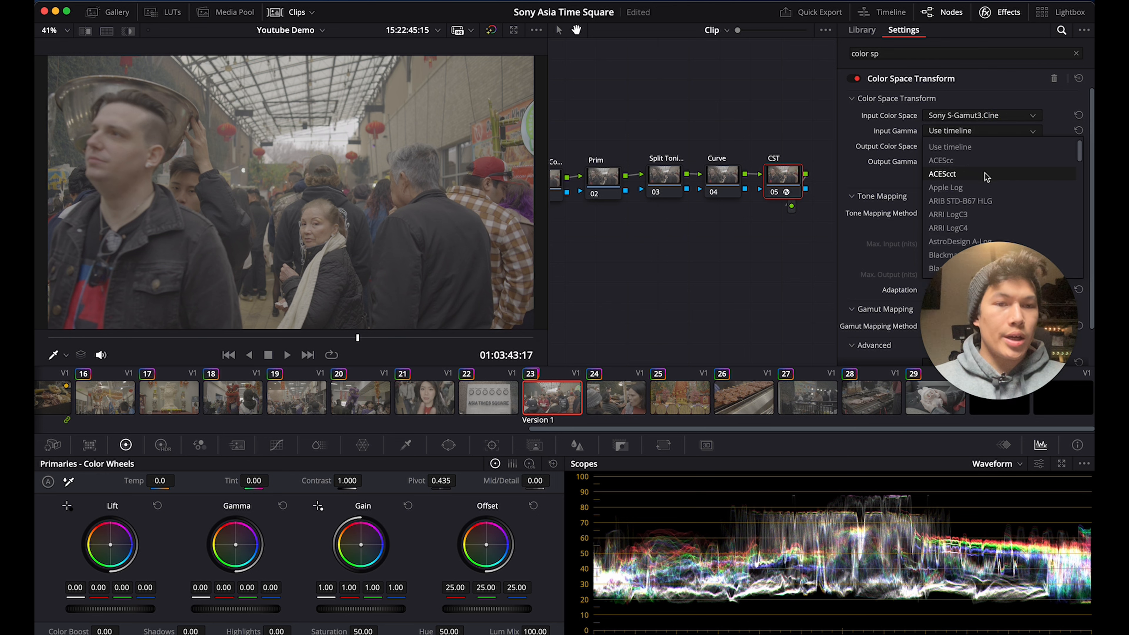
pyautogui.scroll(-5, 985, 177)
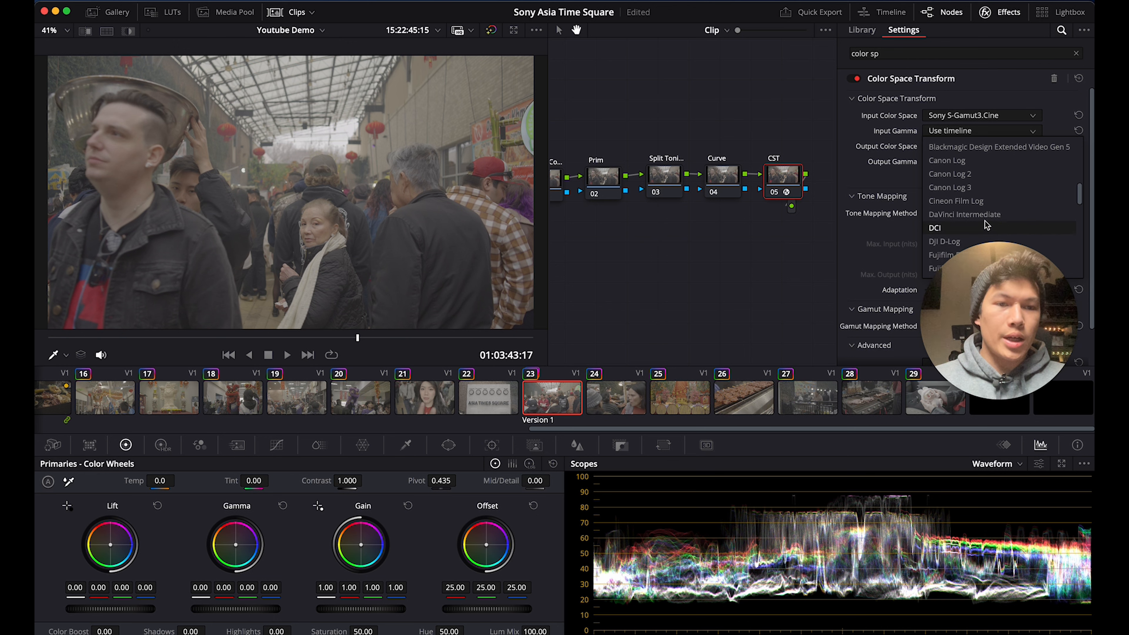
pyautogui.scroll(5, 1003, 145)
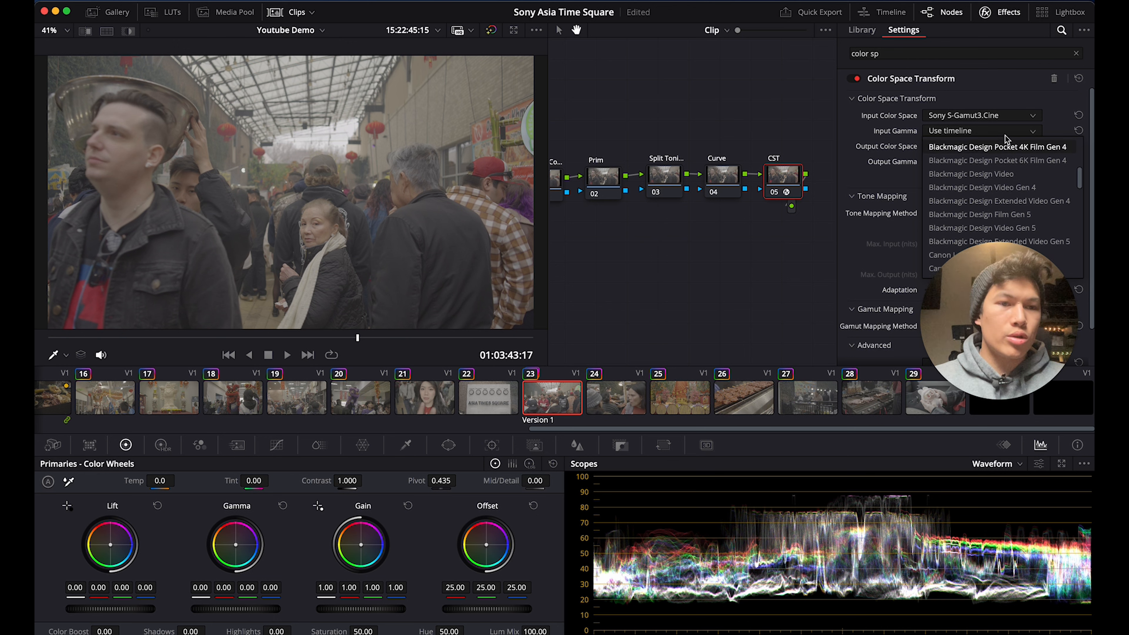
pyautogui.scroll(-10, 991, 189)
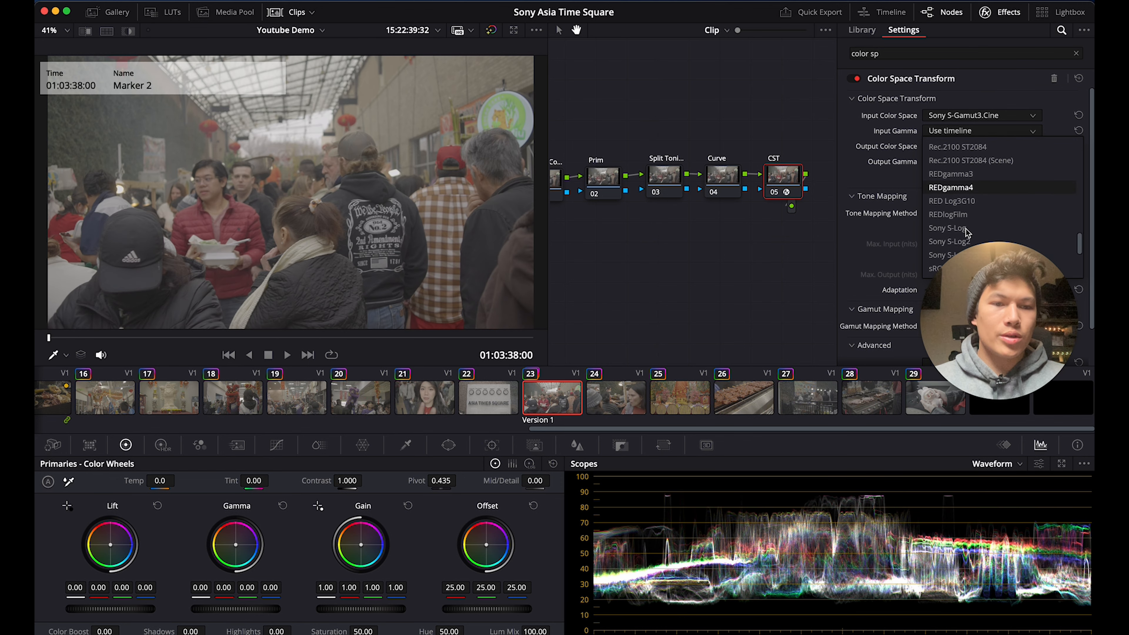
pyautogui.click(950, 200)
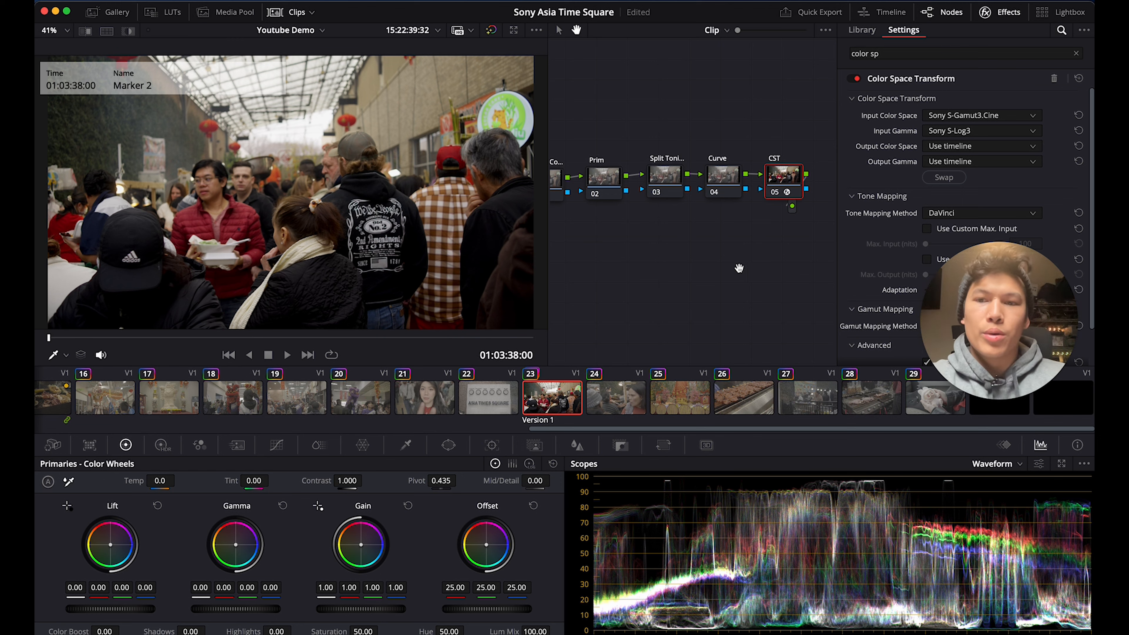
pyautogui.moveTo(168, 338); pyautogui.dragTo(200, 336)
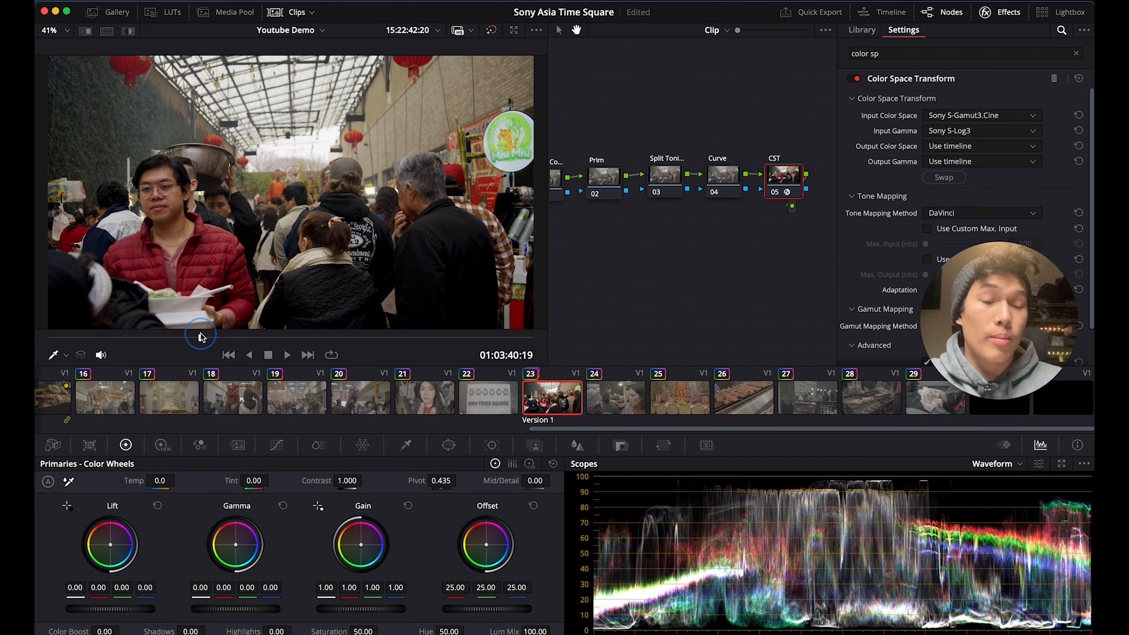
# - Set the Output Color Space of the CST node's Color Space Transform to Rec.709
pyautogui.moveTo(200, 336); pyautogui.dragTo(197, 337)
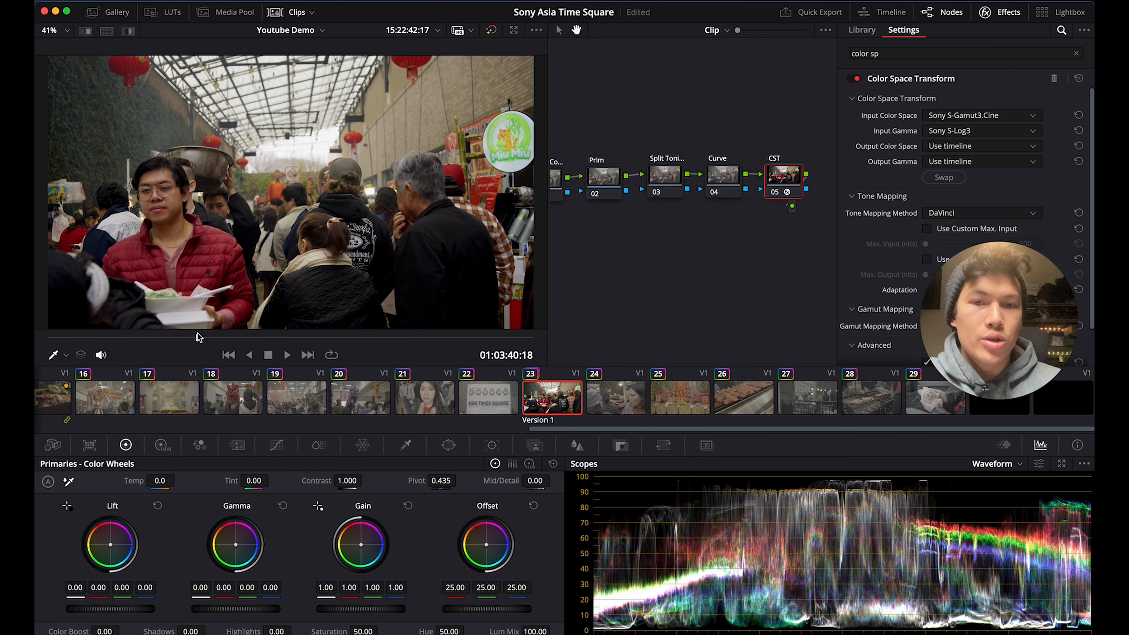
pyautogui.moveTo(618, 256); pyautogui.dragTo(654, 255)
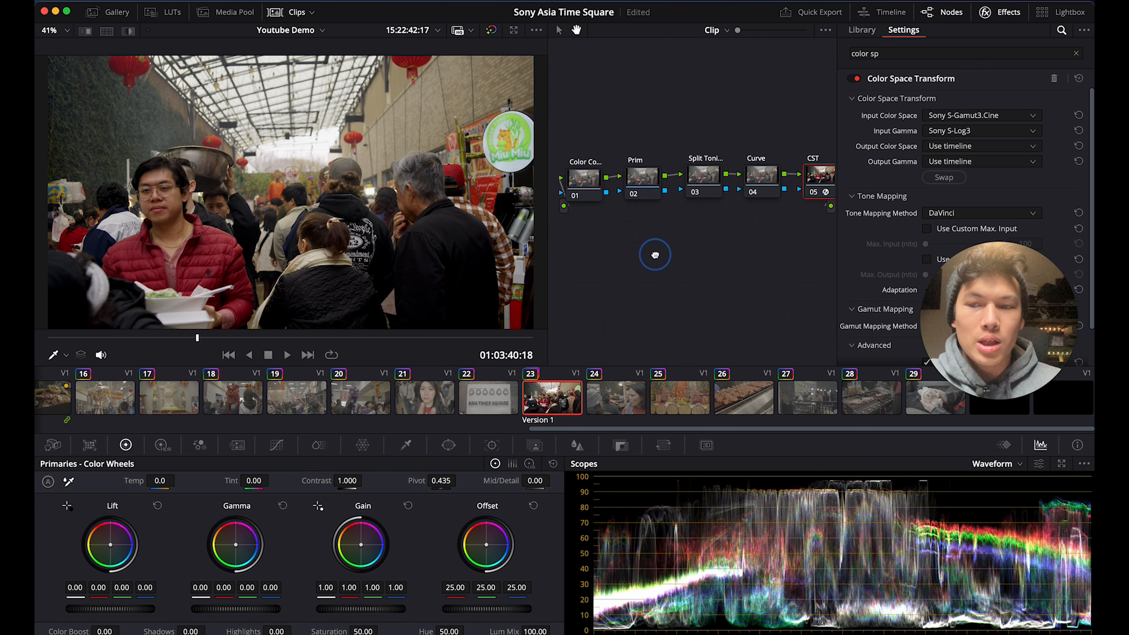
pyautogui.moveTo(655, 254); pyautogui.dragTo(652, 252)
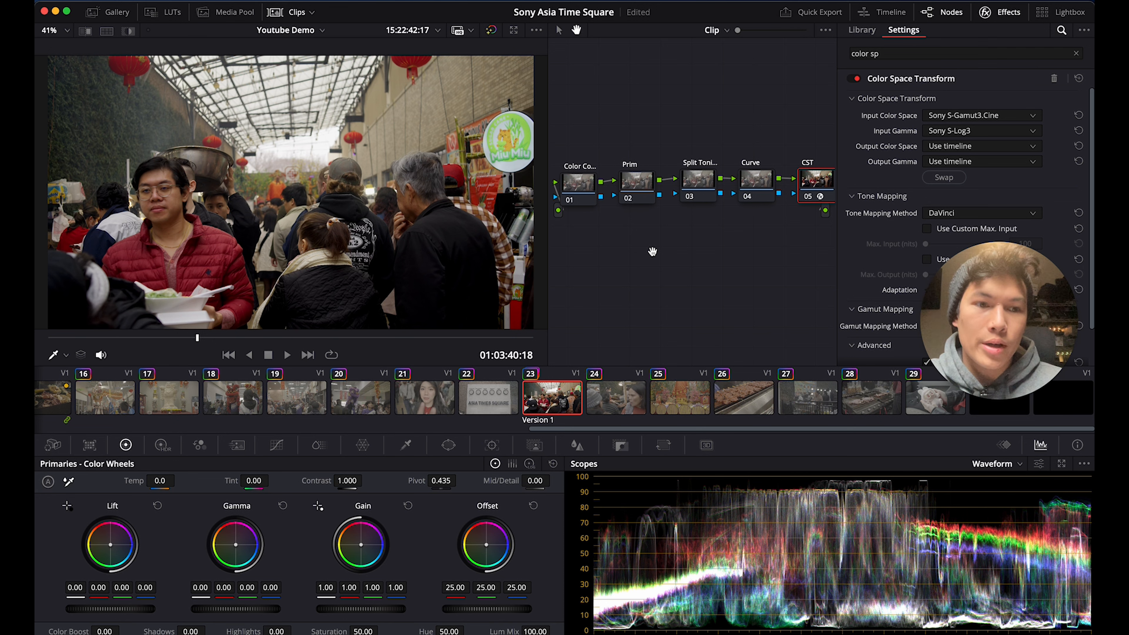
pyautogui.moveTo(822, 185); pyautogui.dragTo(680, 187)
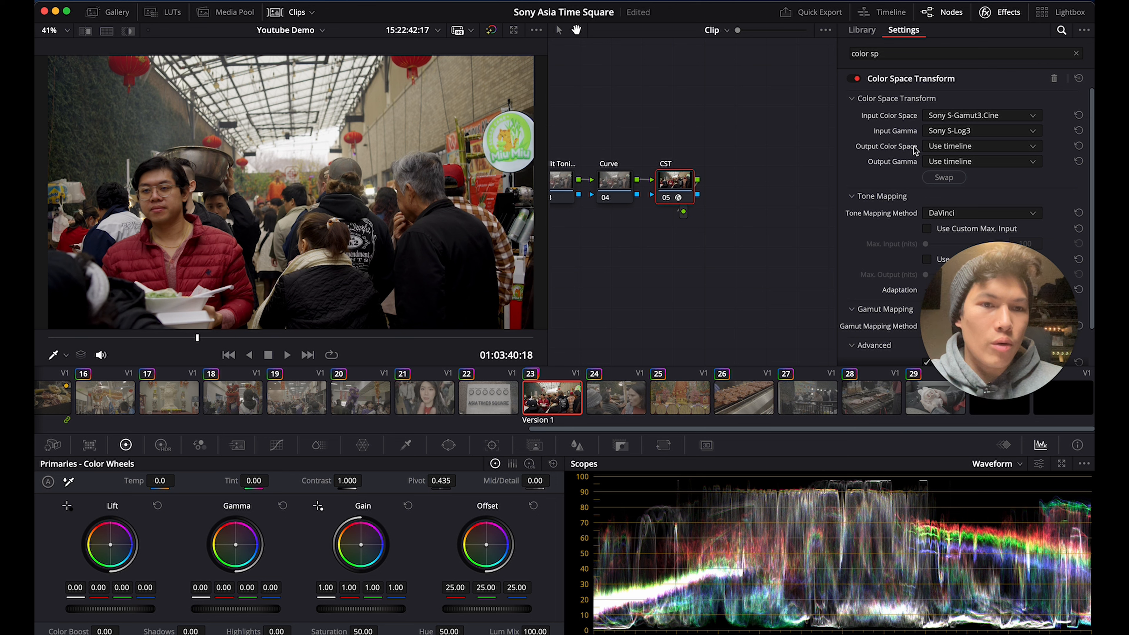
pyautogui.click(949, 147)
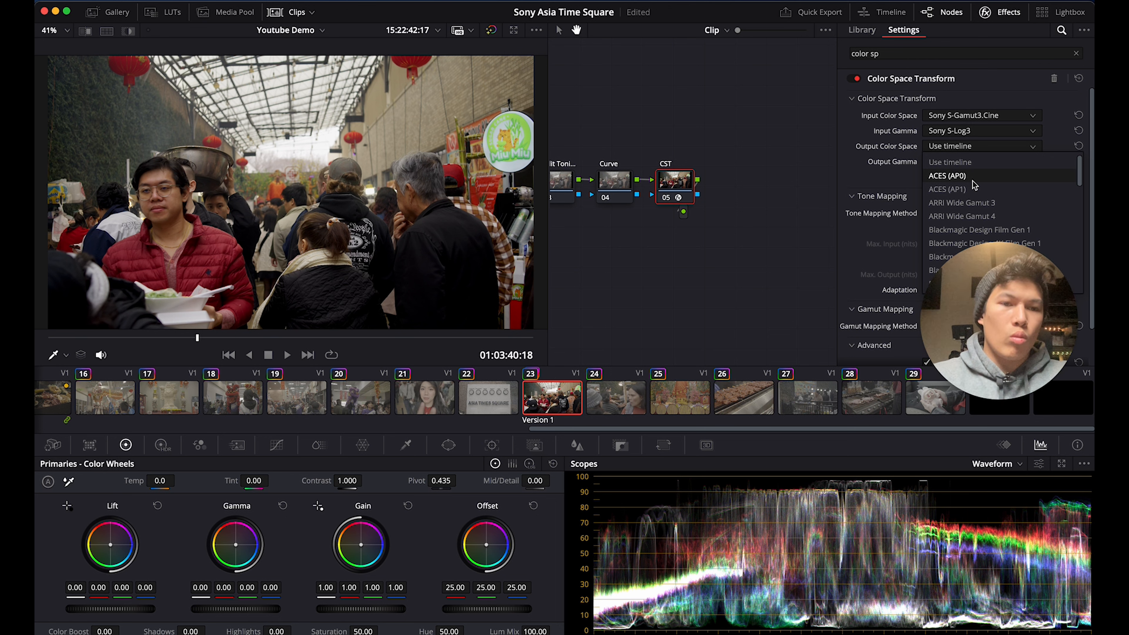
pyautogui.scroll(-5, 974, 185)
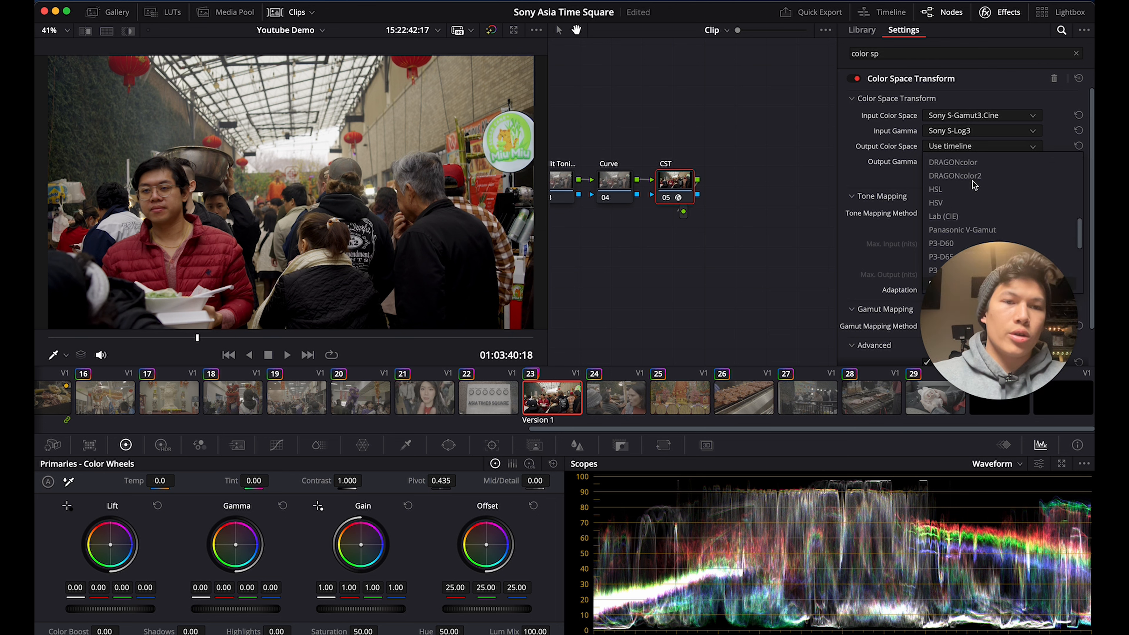
pyautogui.scroll(-2, 972, 181)
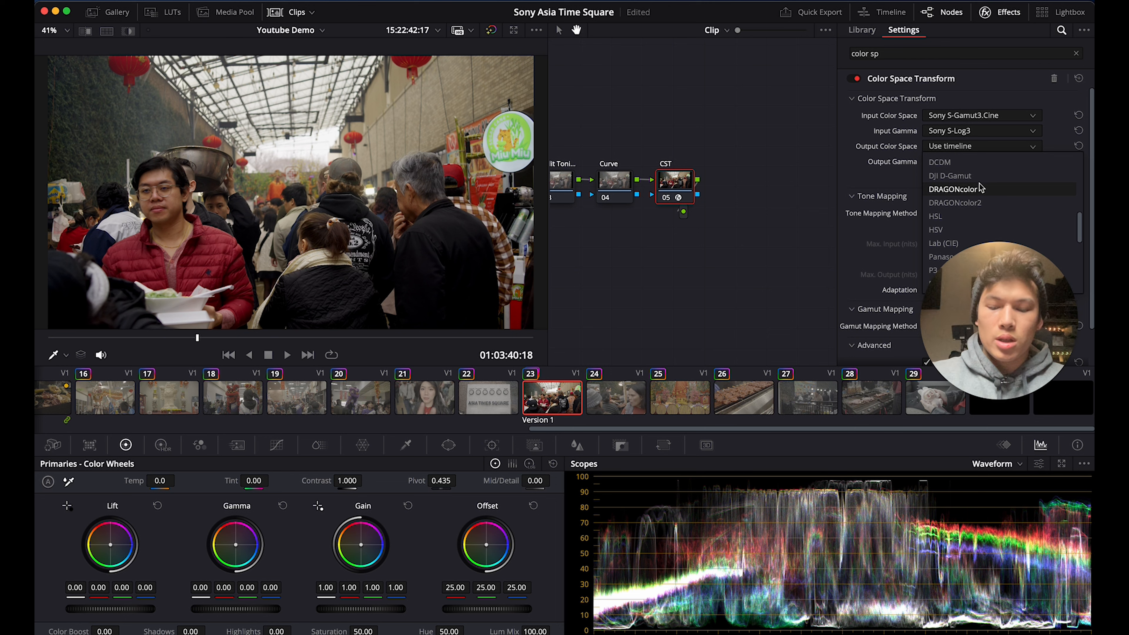
pyautogui.click(979, 184)
pyautogui.click(988, 147)
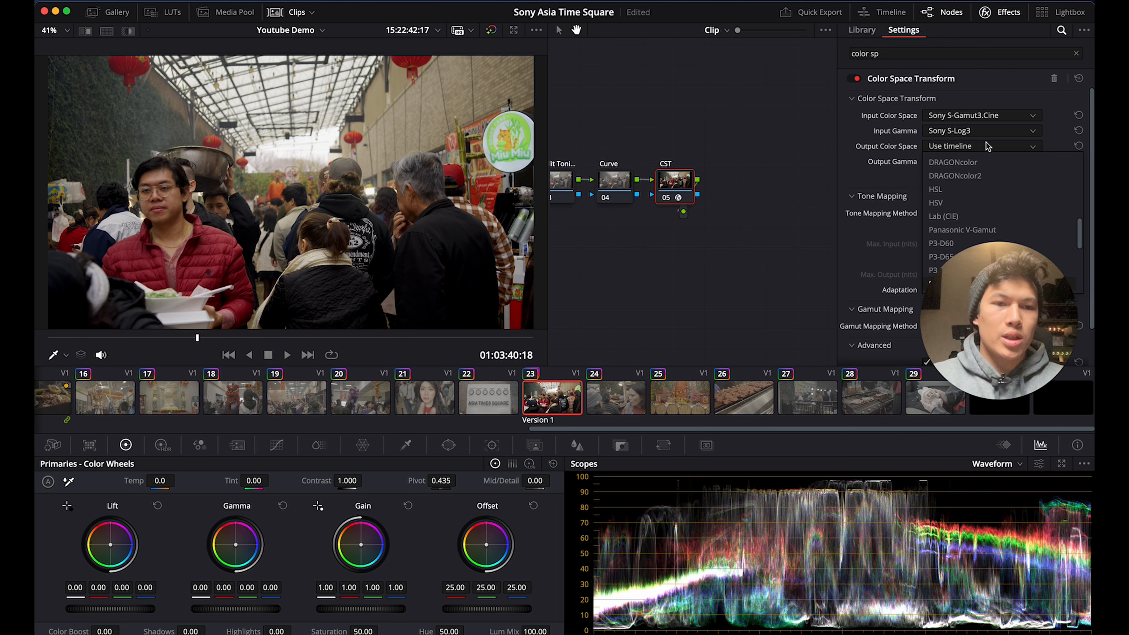
pyautogui.scroll(-4, 984, 190)
pyautogui.click(980, 186)
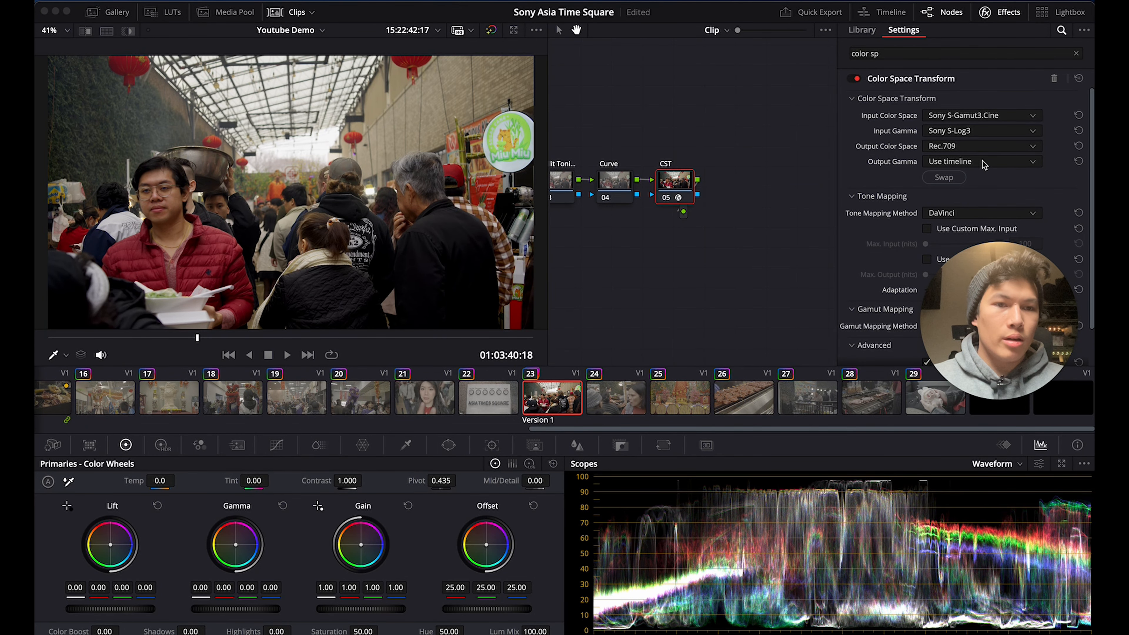
# - Set the transform's Output Gamma to Rec.709-A
pyautogui.click(986, 162)
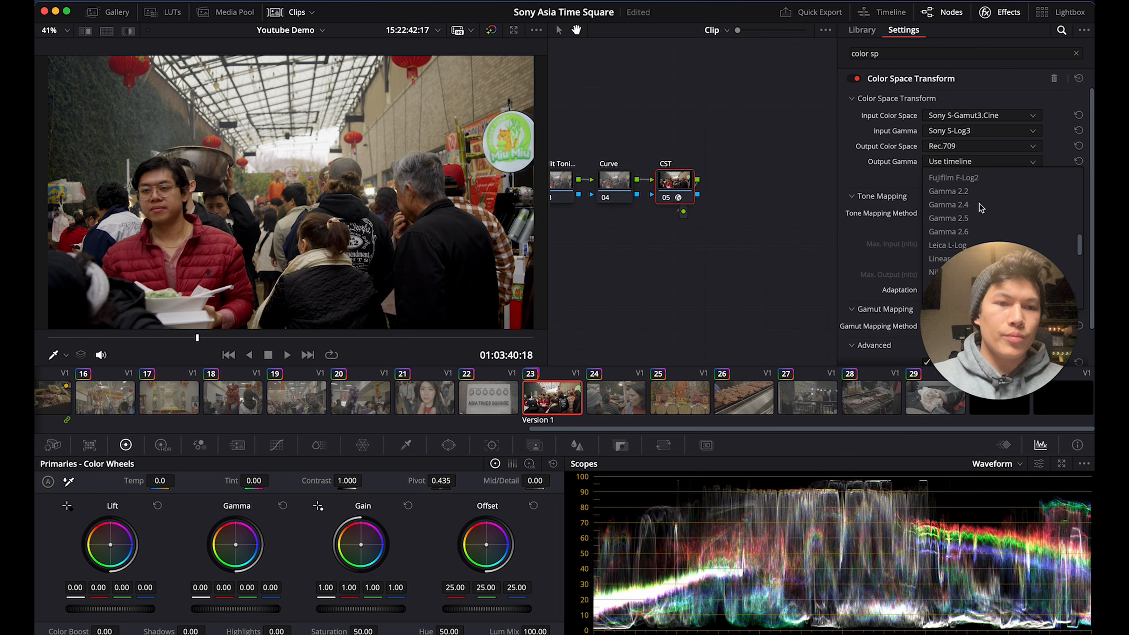
pyautogui.scroll(-4, 981, 208)
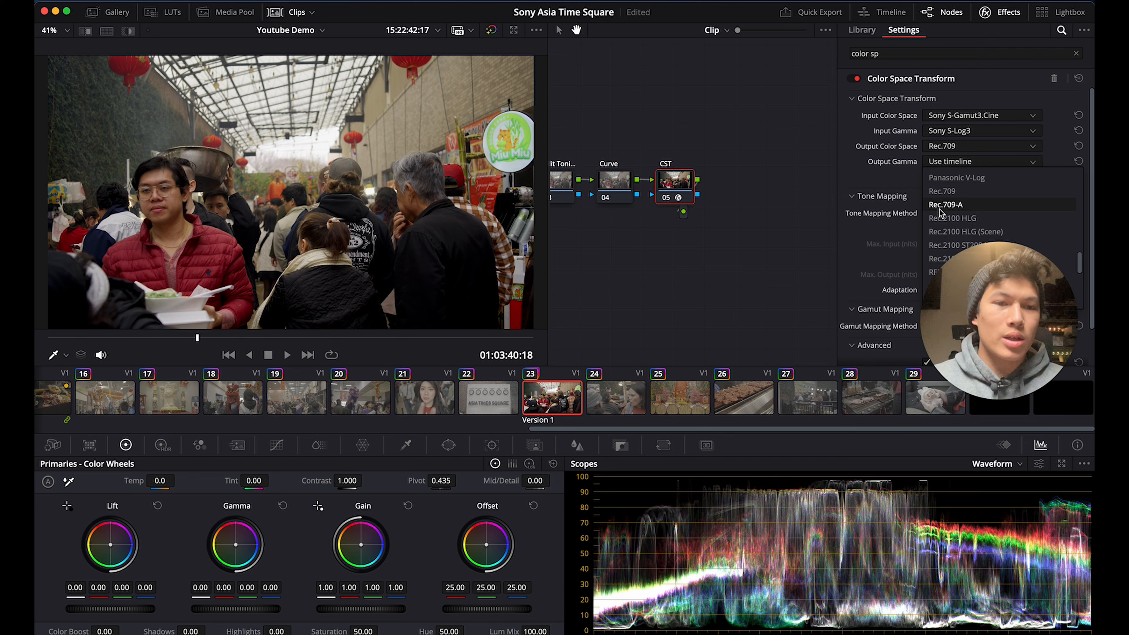
pyautogui.click(972, 212)
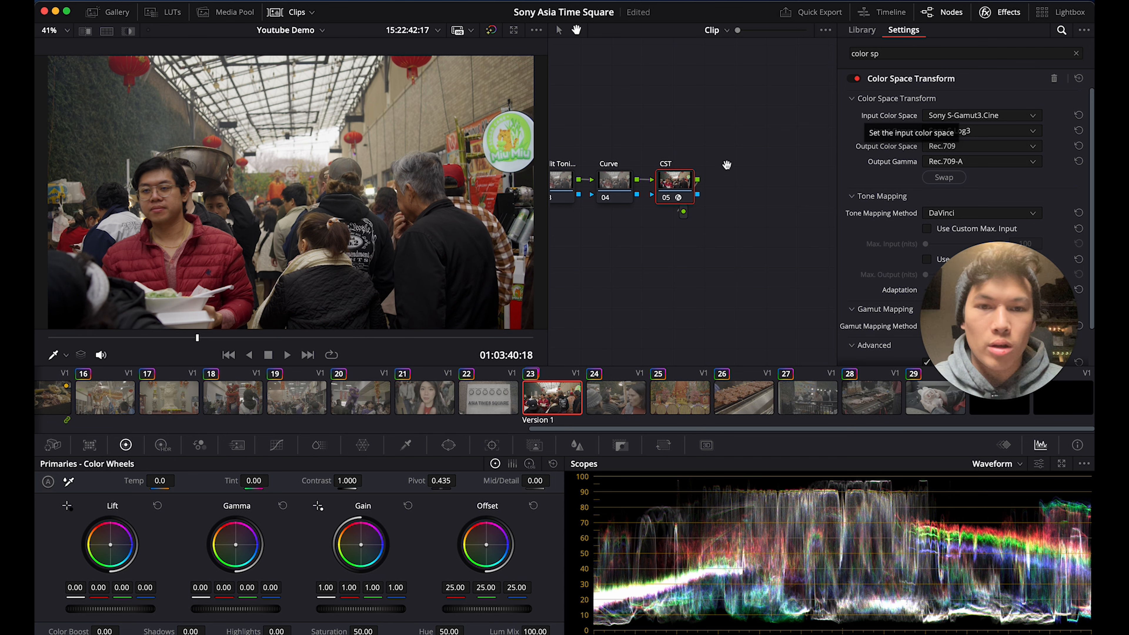
# - Select node 01 at the start of the node tree and move it a little farther from the Prim node
pyautogui.moveTo(731, 170); pyautogui.dragTo(850, 148)
pyautogui.moveTo(680, 268); pyautogui.dragTo(745, 281)
pyautogui.click(665, 262)
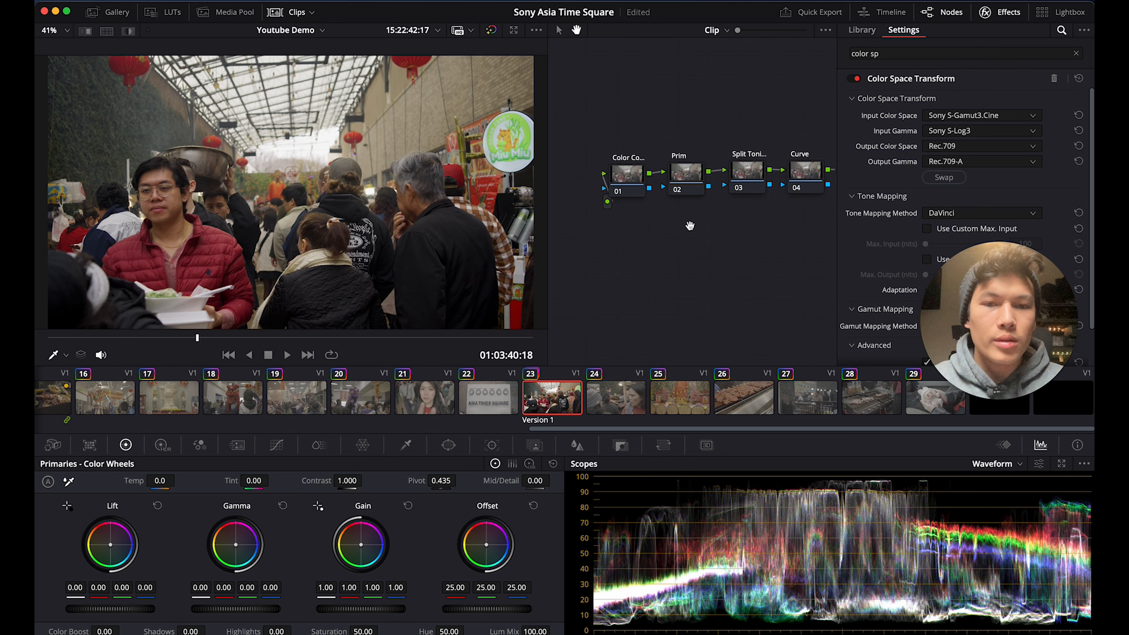
pyautogui.moveTo(693, 225); pyautogui.dragTo(682, 223)
pyautogui.click(618, 182)
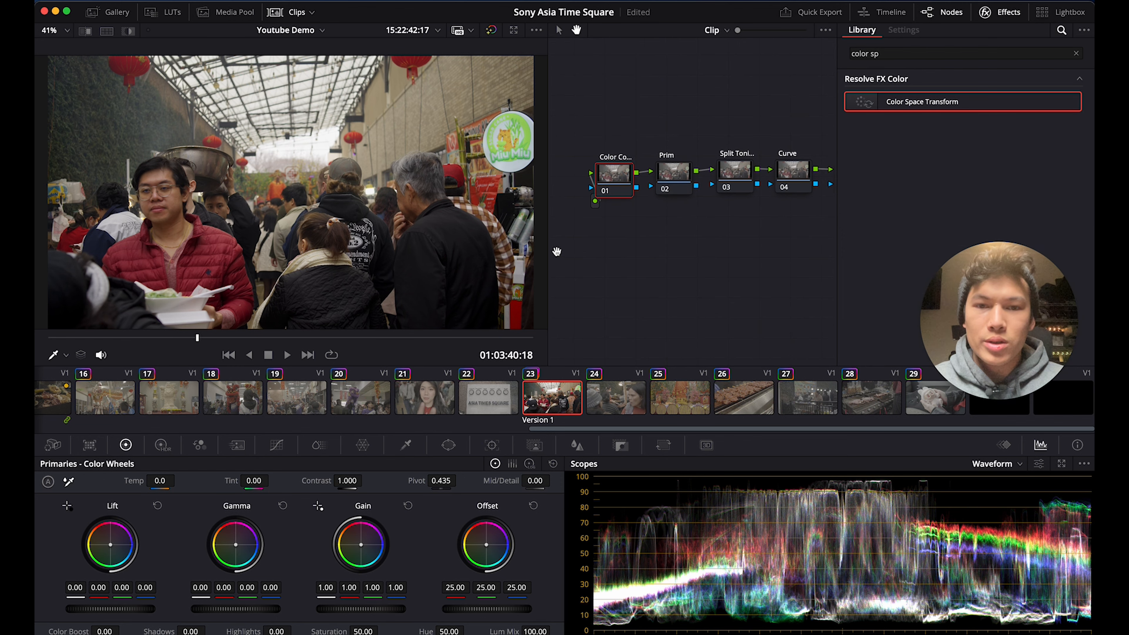
pyautogui.moveTo(624, 185); pyautogui.dragTo(601, 166)
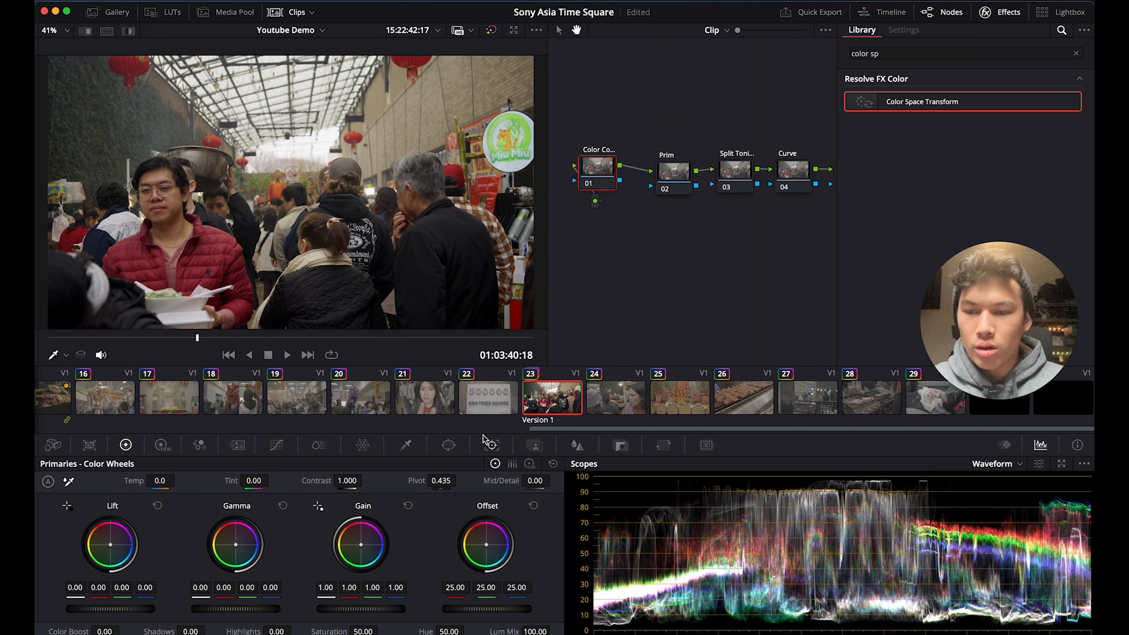
pyautogui.click(102, 447)
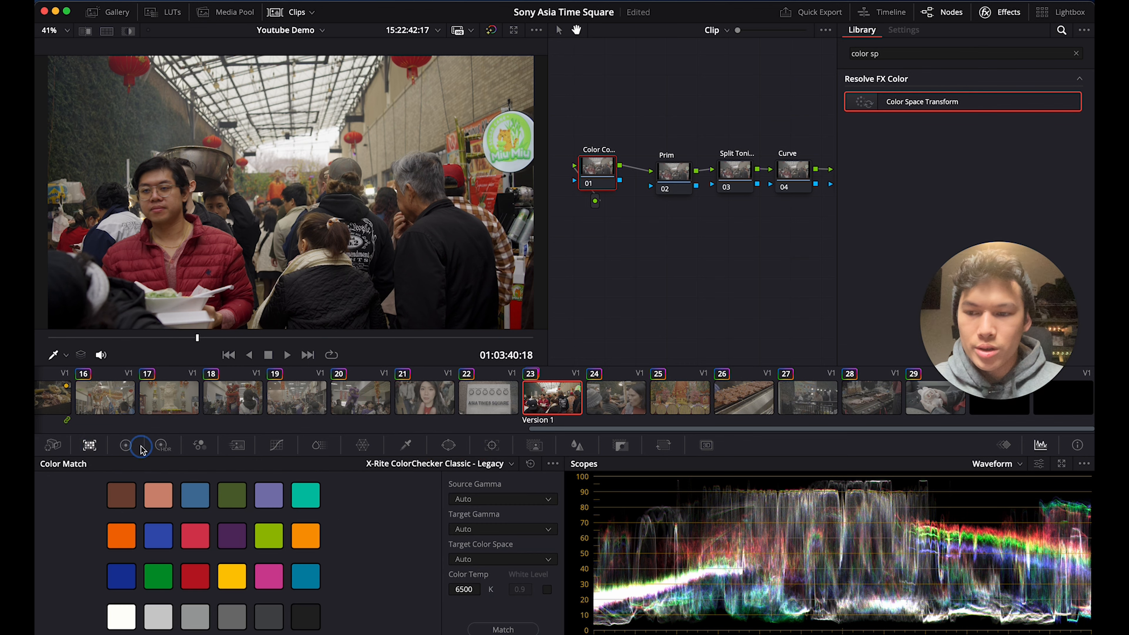
pyautogui.click(129, 447)
pyautogui.click(62, 447)
pyautogui.click(126, 446)
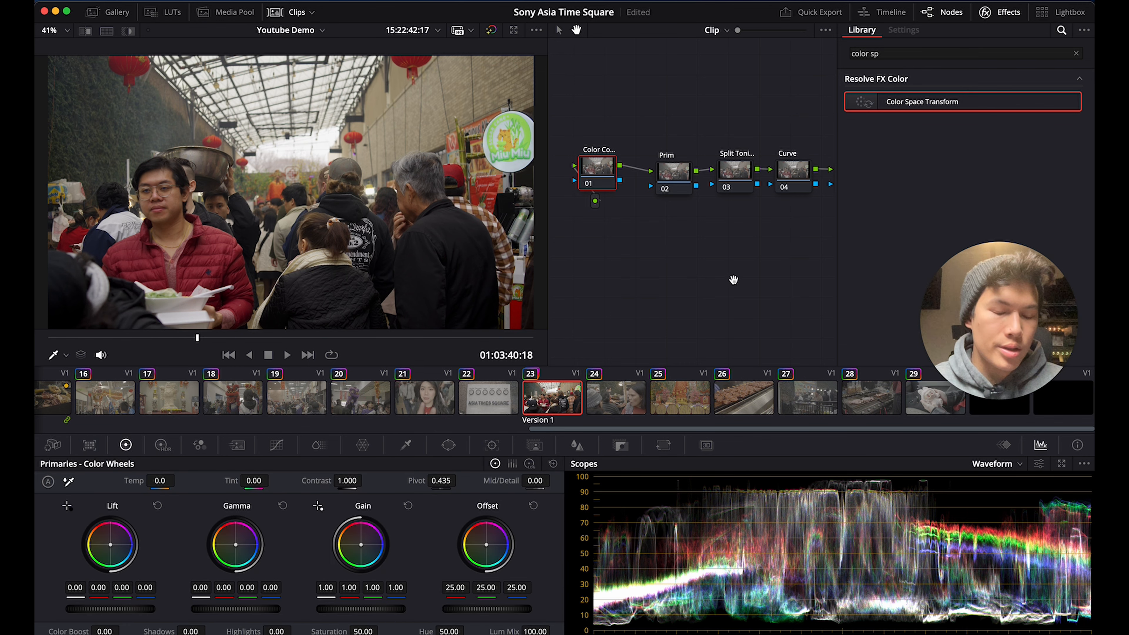
# - Keep the scope on Waveform, reset its view settings and raise the waveform trace brightness
pyautogui.click(1020, 470)
pyautogui.click(995, 493)
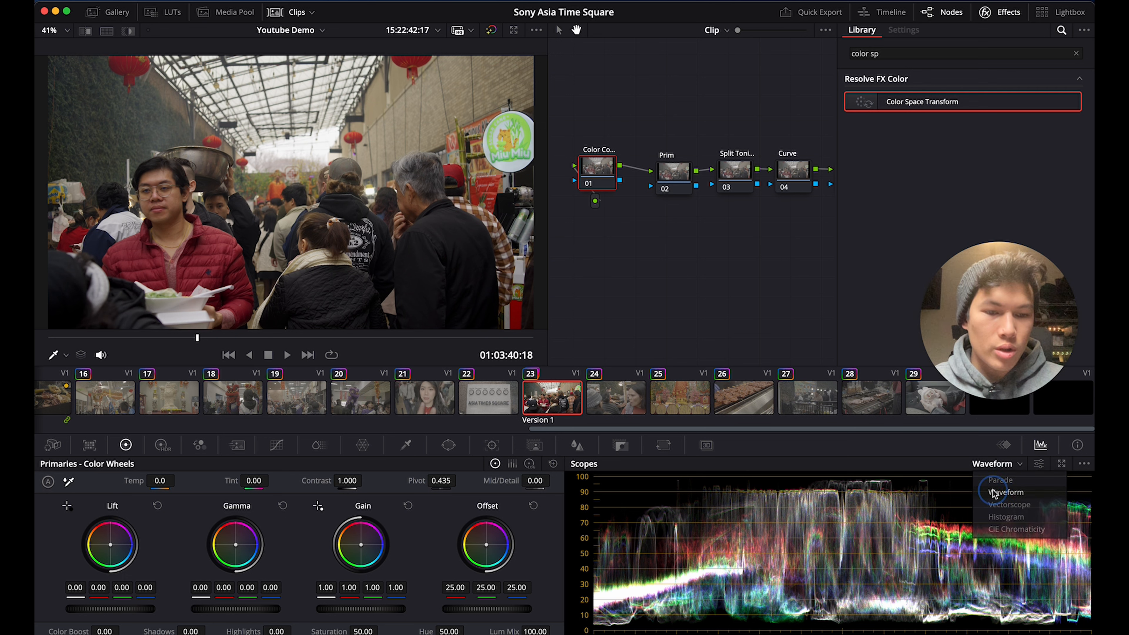
pyautogui.click(1038, 464)
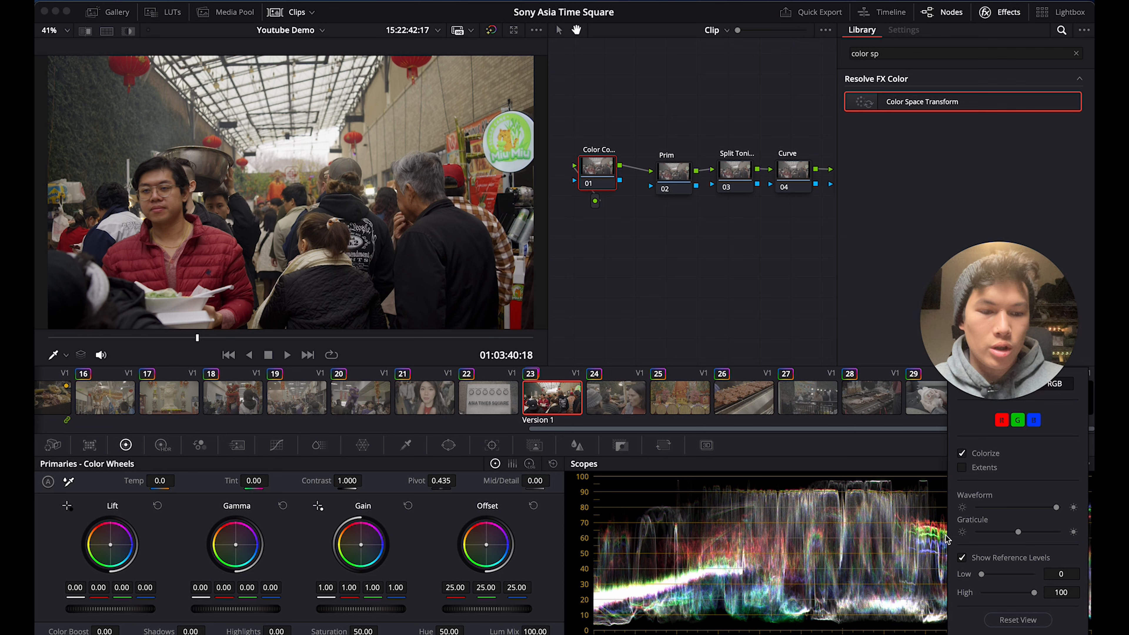
pyautogui.click(1016, 619)
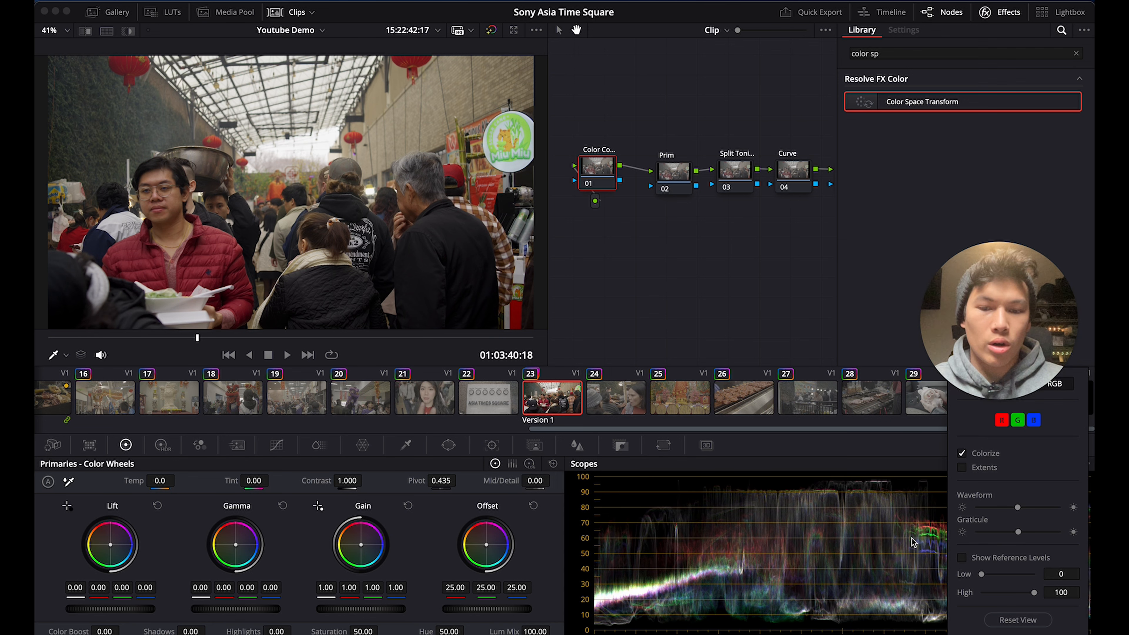
pyautogui.moveTo(1017, 507); pyautogui.dragTo(1045, 511)
pyautogui.click(911, 462)
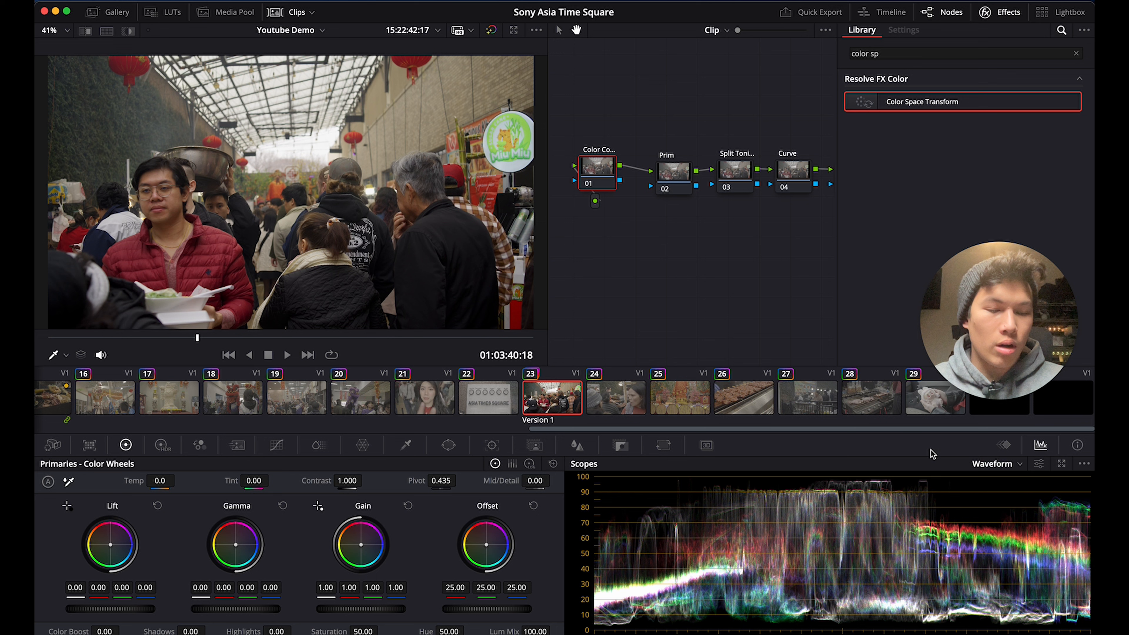
# - Check that Display Qualifier Focus is enabled for the scopes and set the viewer's on-screen control to Qualifier
pyautogui.click(1083, 465)
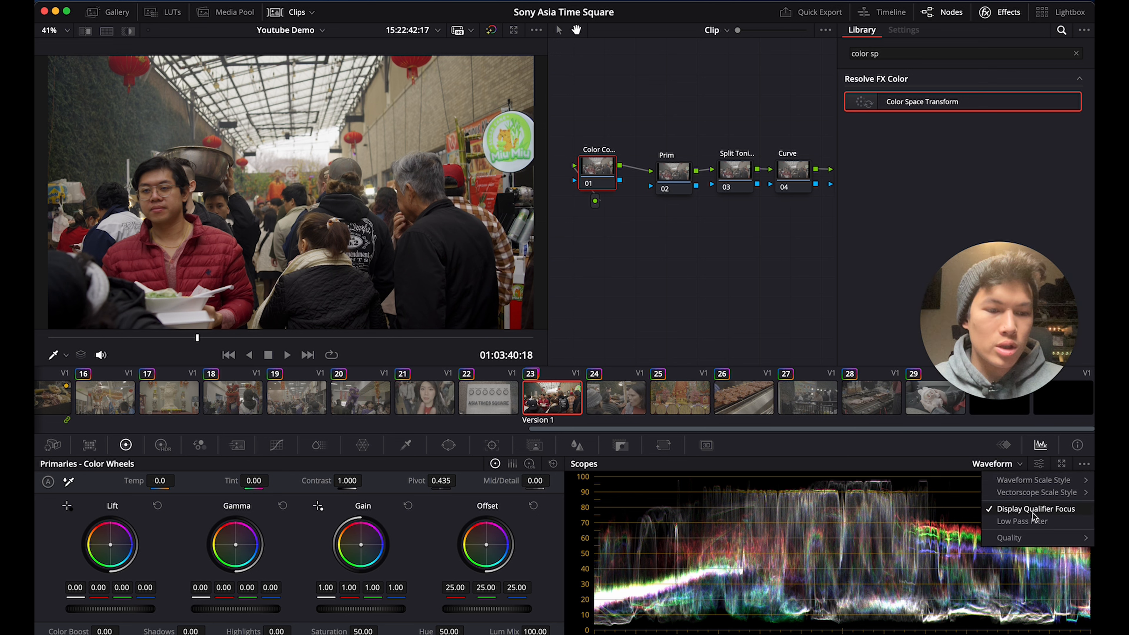
pyautogui.press('Escape')
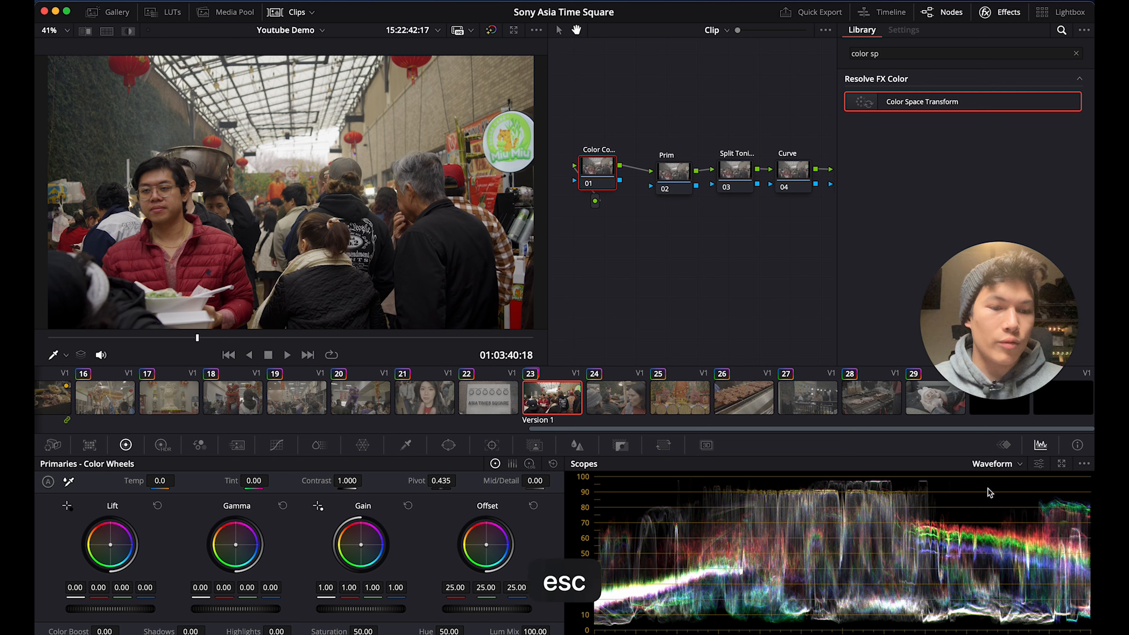
pyautogui.click(52, 358)
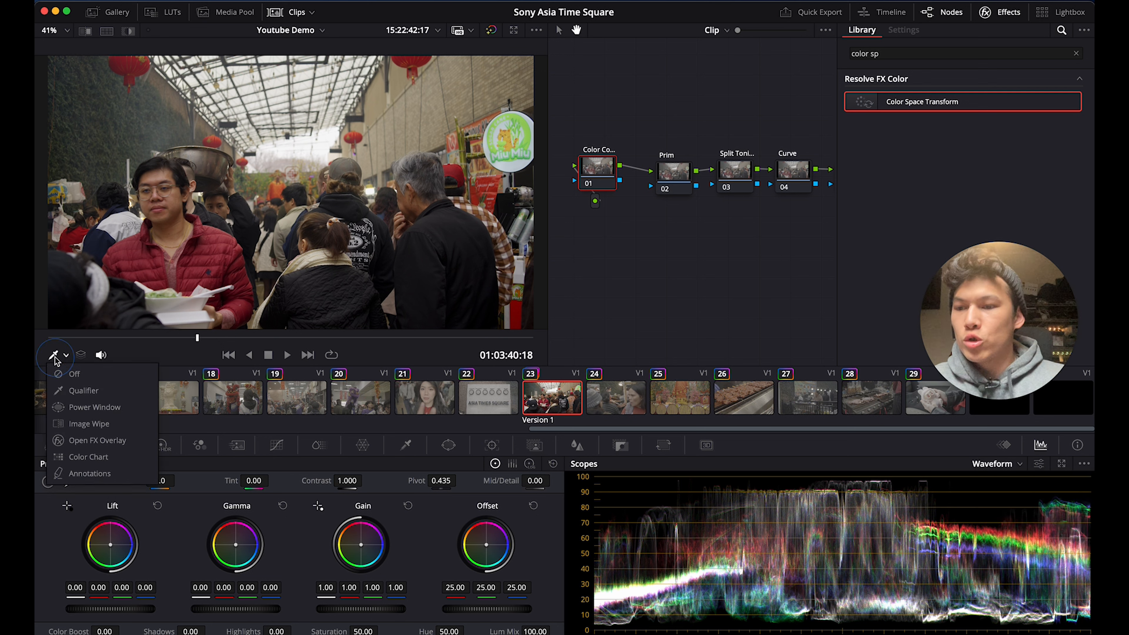
pyautogui.click(77, 391)
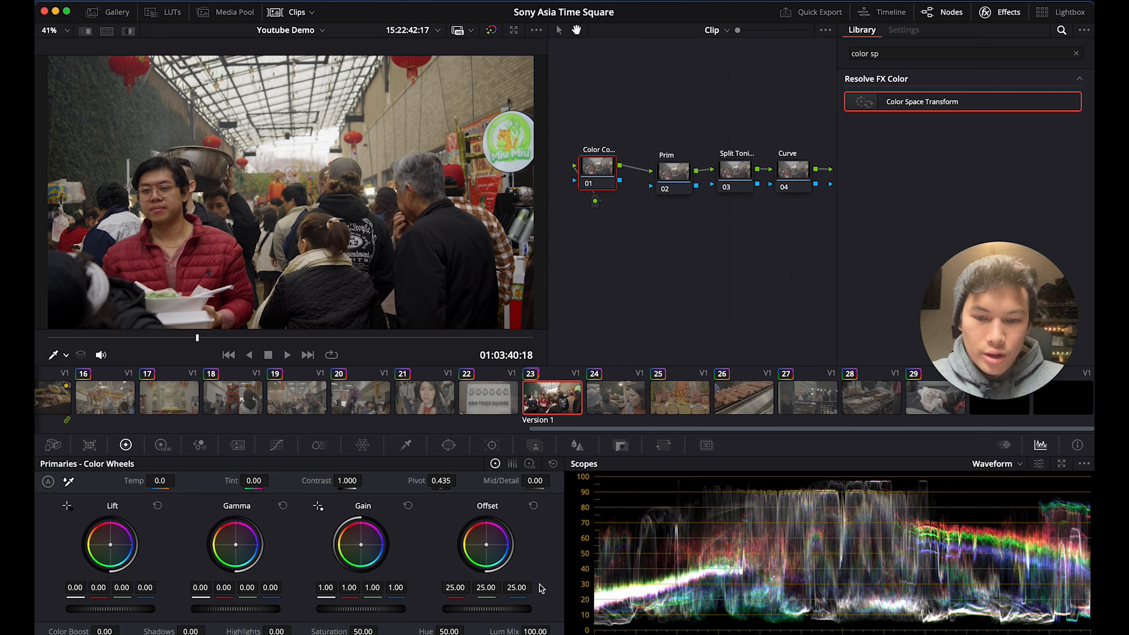
# - Try pushing node 01's Offset wheel strongly toward blue, and reset the Offset
pyautogui.moveTo(496, 556)
pyautogui.mouseDown()
pyautogui.moveTo(531, 527)
pyautogui.moveTo(562, 532)
pyautogui.moveTo(545, 533)
pyautogui.moveTo(527, 548)
pyautogui.moveTo(535, 551)
pyautogui.moveTo(492, 549)
pyautogui.mouseUp()
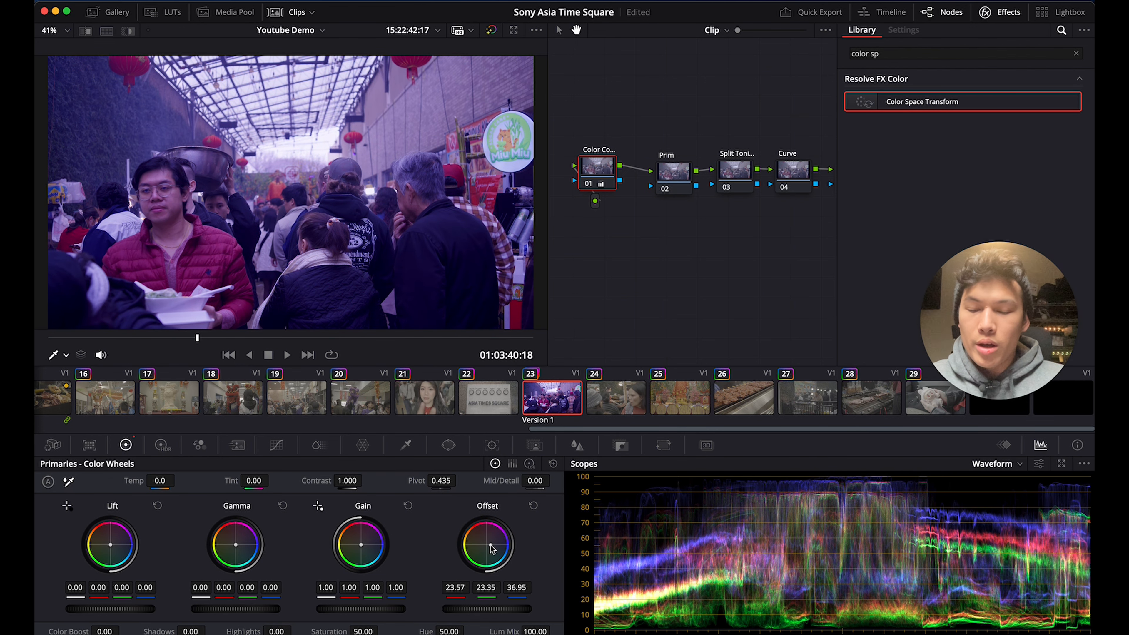
pyautogui.click(539, 503)
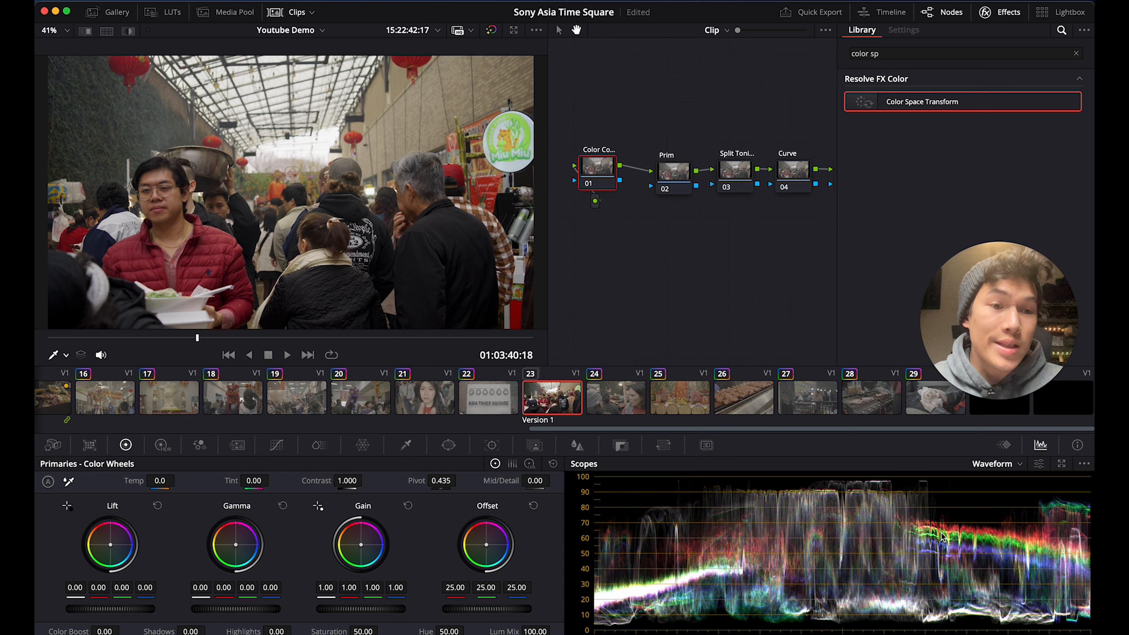
# - White balance node 01 with Offset values of 23.75 red, 25.23 green and 29.35 blue
pyautogui.moveTo(487, 548); pyautogui.dragTo(485, 544)
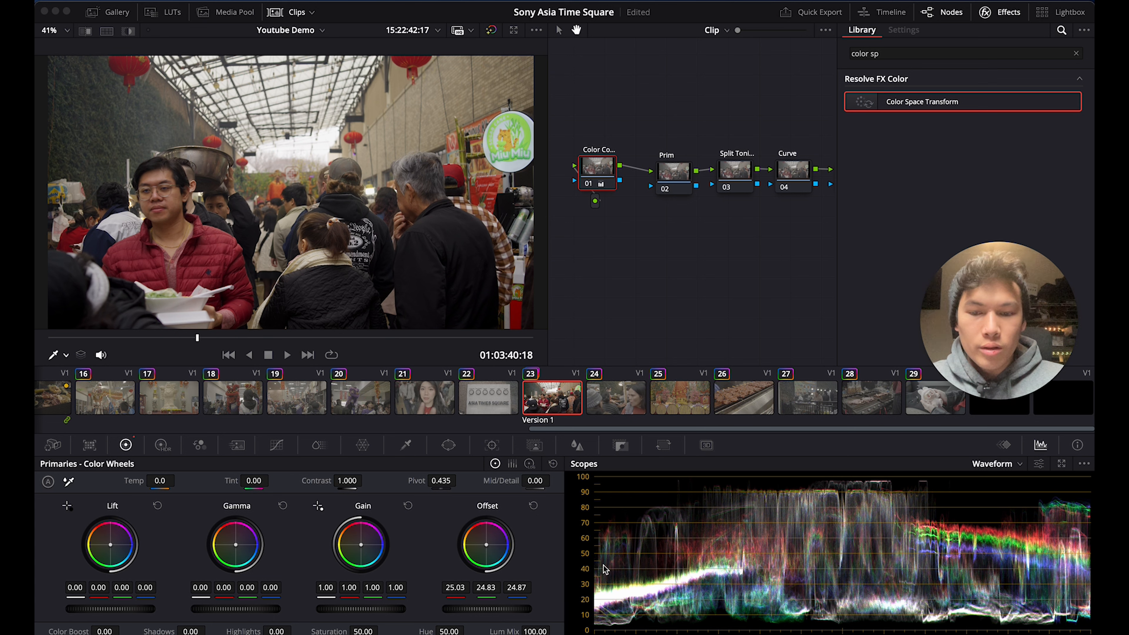
pyautogui.moveTo(451, 591); pyautogui.dragTo(443, 591)
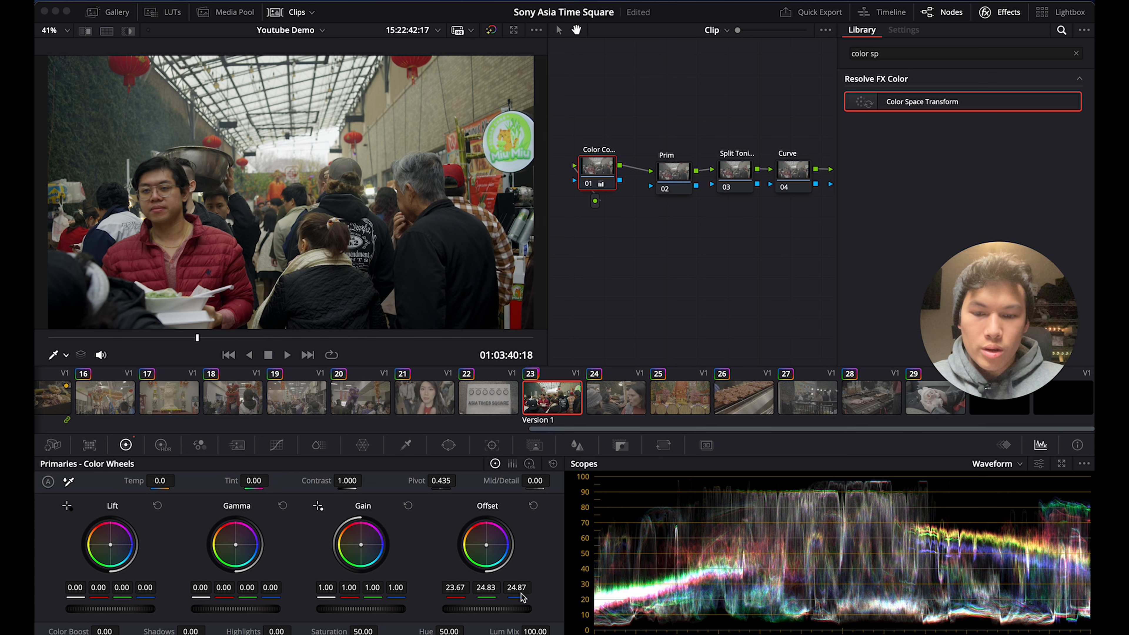
pyautogui.moveTo(519, 593); pyautogui.dragTo(487, 588)
pyautogui.moveTo(455, 588); pyautogui.dragTo(459, 593)
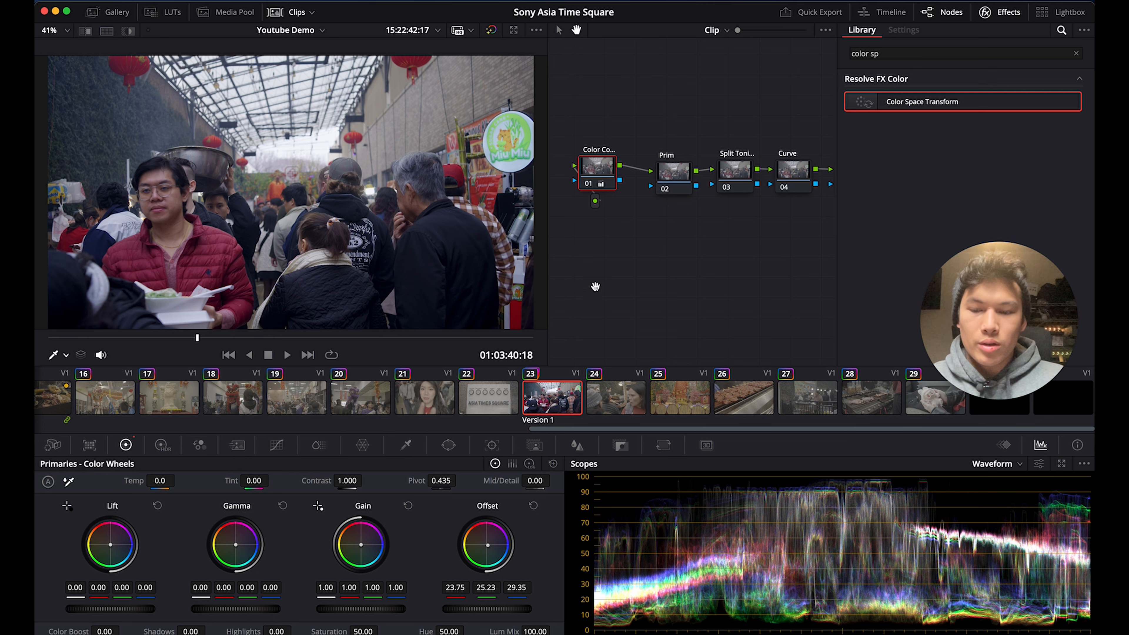
# - Move node 01 back toward the Prim node and toggle it off and on to compare the color correction
pyautogui.moveTo(602, 174); pyautogui.dragTo(622, 174)
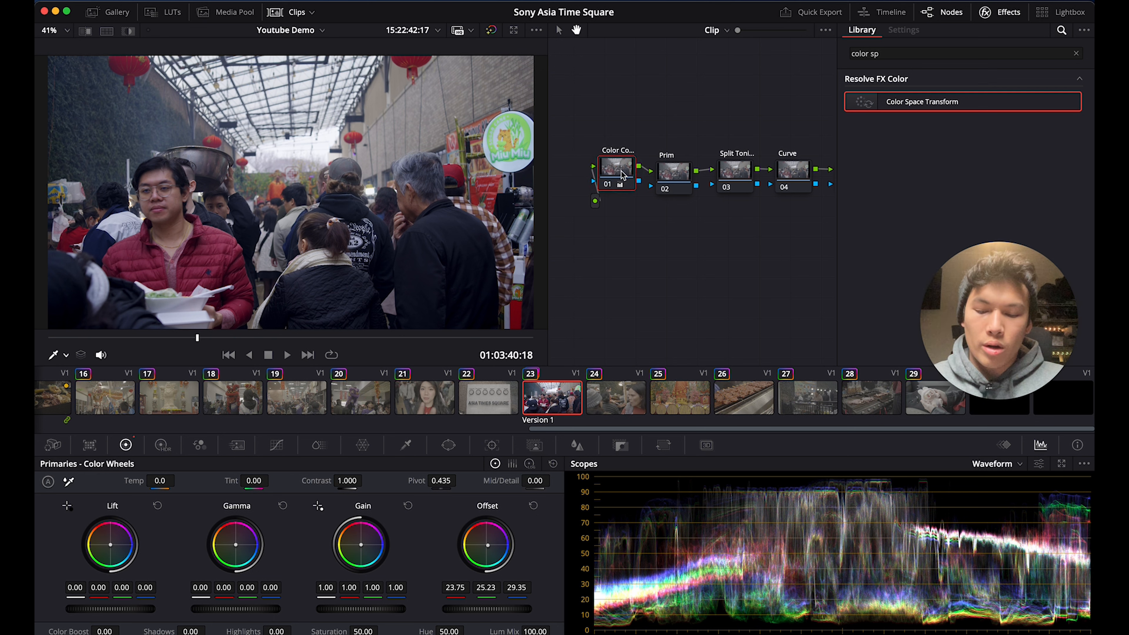
pyautogui.press('super+d')
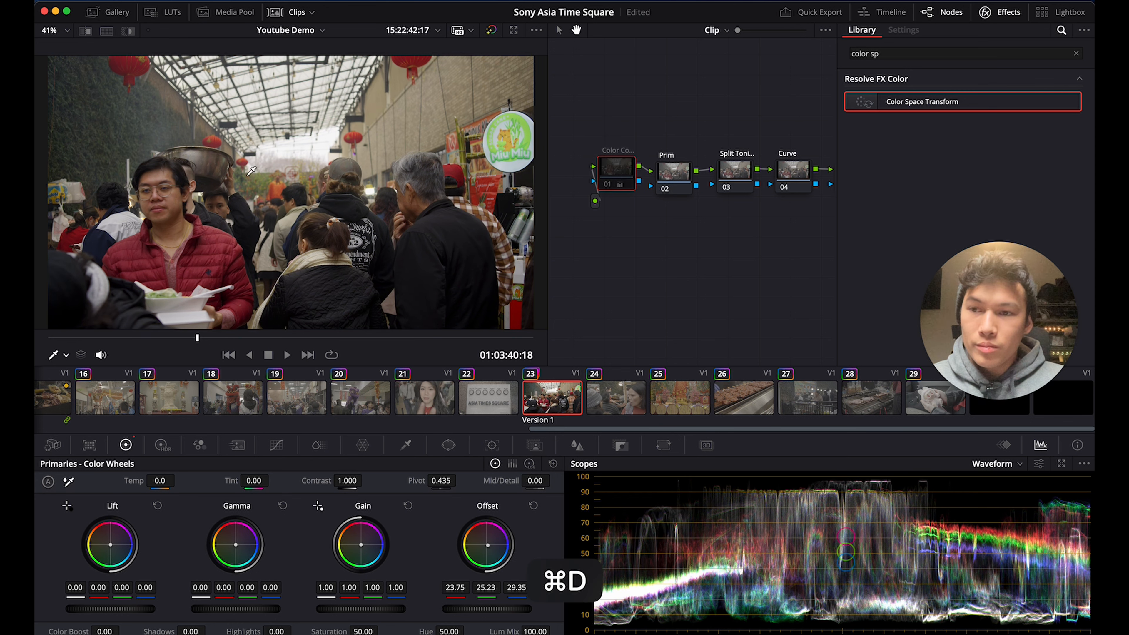
pyautogui.press('super+d')
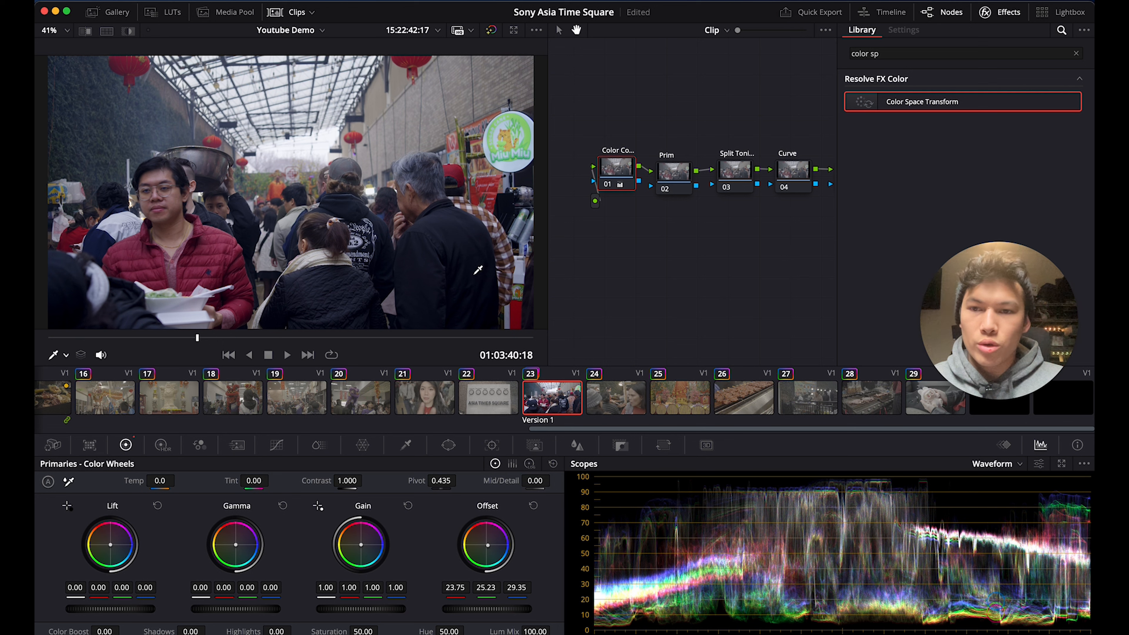
# - Raise the overall Gain on the Prim node to 1.12
pyautogui.click(673, 172)
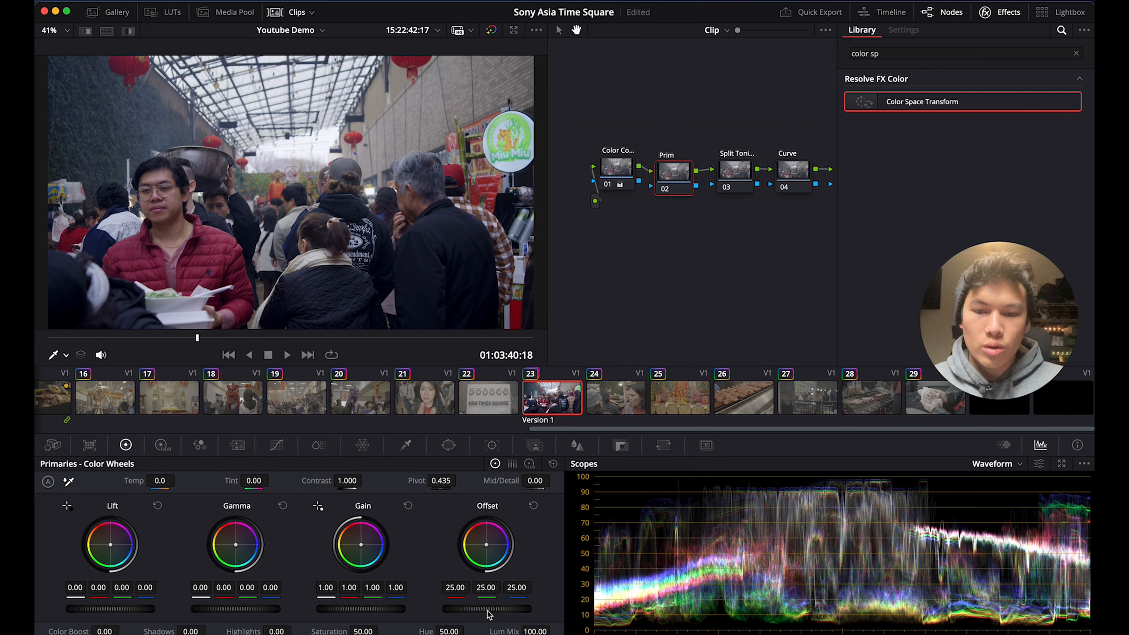
pyautogui.moveTo(354, 620); pyautogui.dragTo(428, 605)
pyautogui.moveTo(349, 613); pyautogui.dragTo(297, 616)
pyautogui.moveTo(368, 607); pyautogui.dragTo(403, 613)
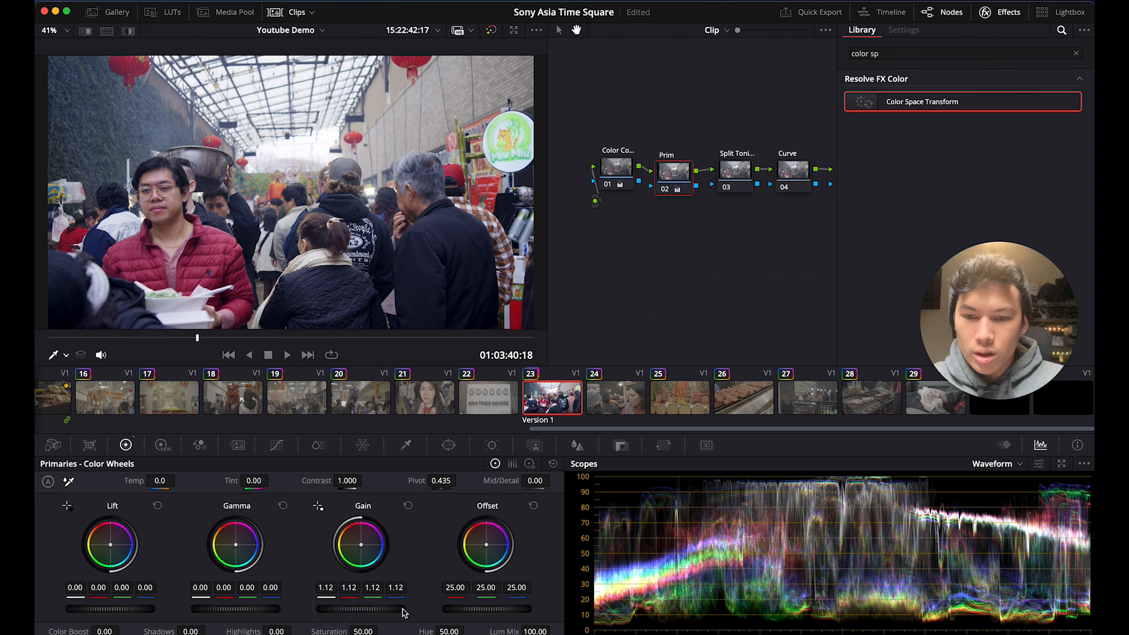
# - Reset the Prim node's Gain and raise the overall Gain to 1.06
pyautogui.click(408, 507)
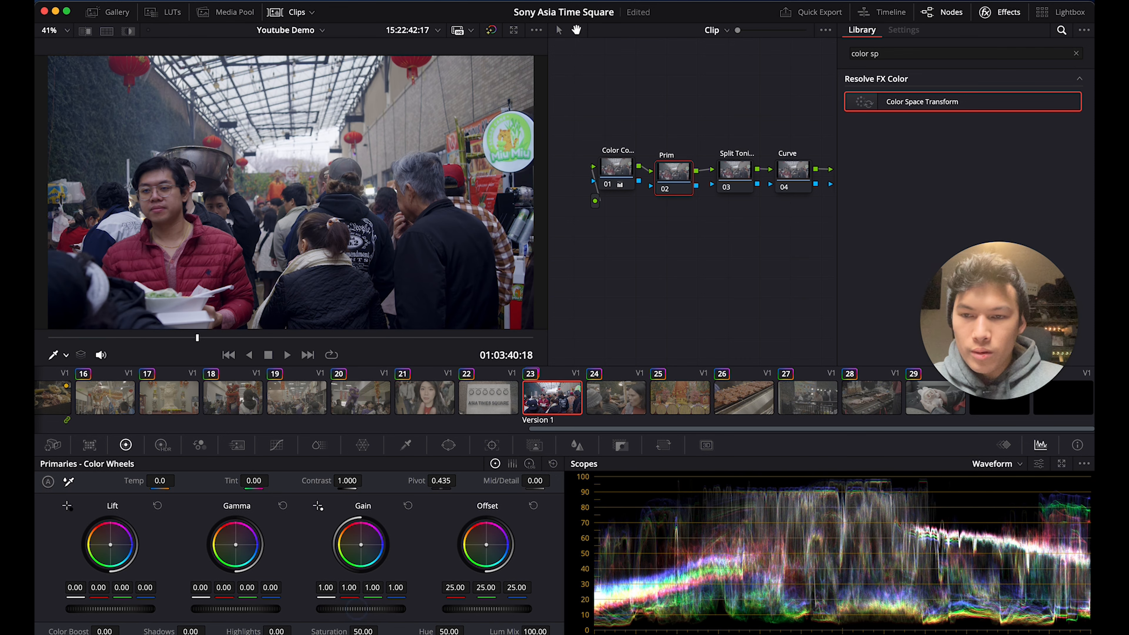
pyautogui.moveTo(376, 610); pyautogui.dragTo(436, 610)
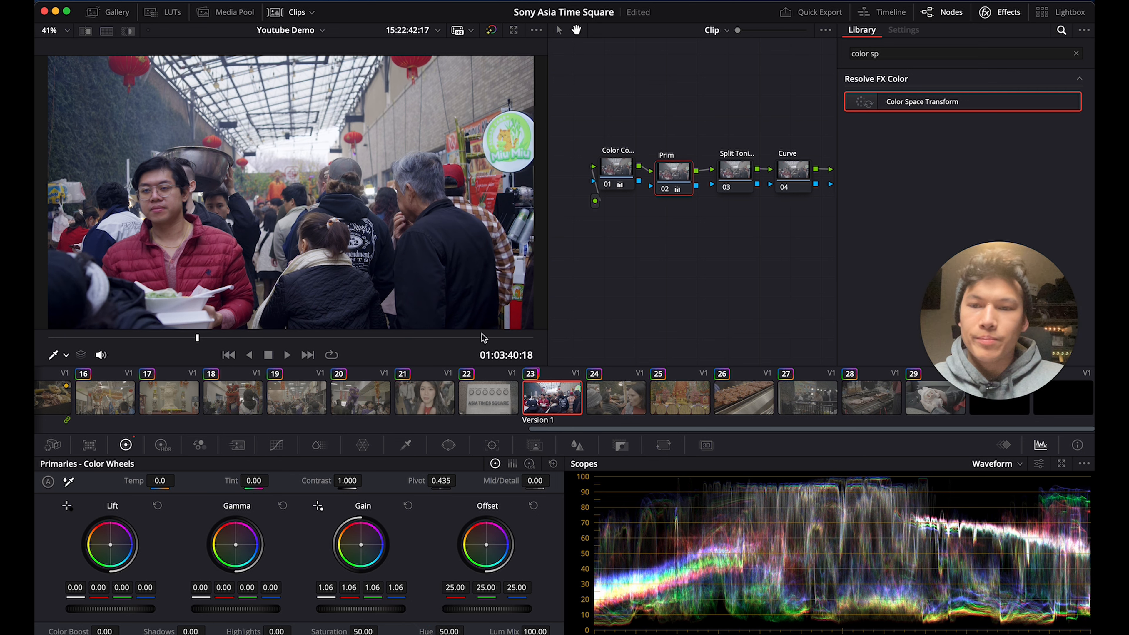
# - Show the custom curves for the Split Toning node and enable the Qualifier picker in the viewer
pyautogui.moveTo(715, 261); pyautogui.dragTo(662, 260)
pyautogui.click(683, 171)
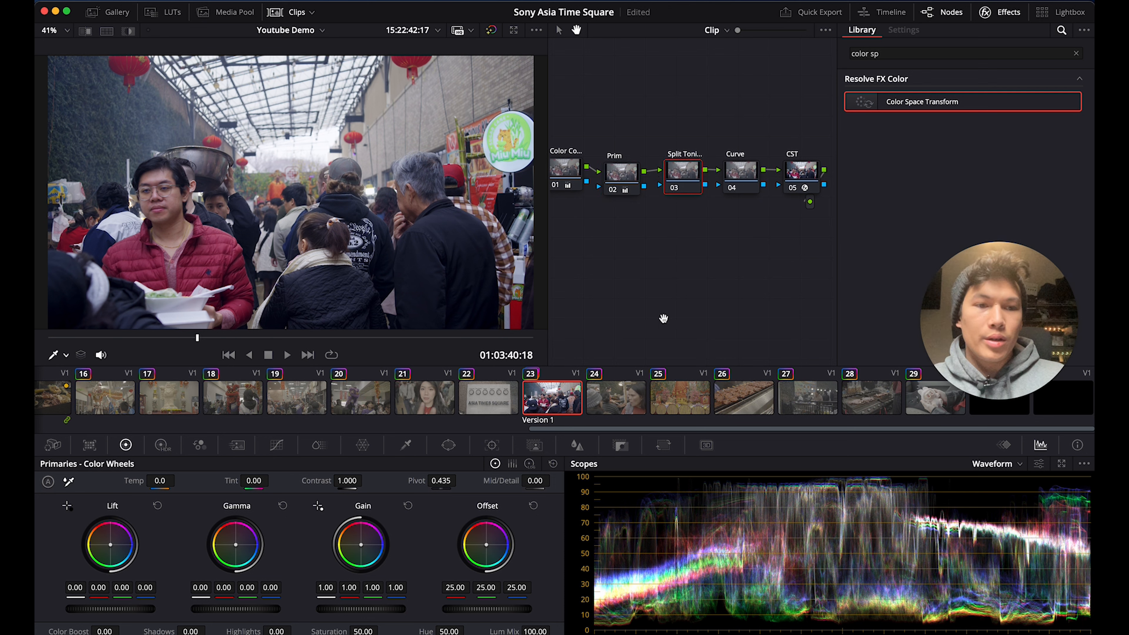
pyautogui.click(276, 446)
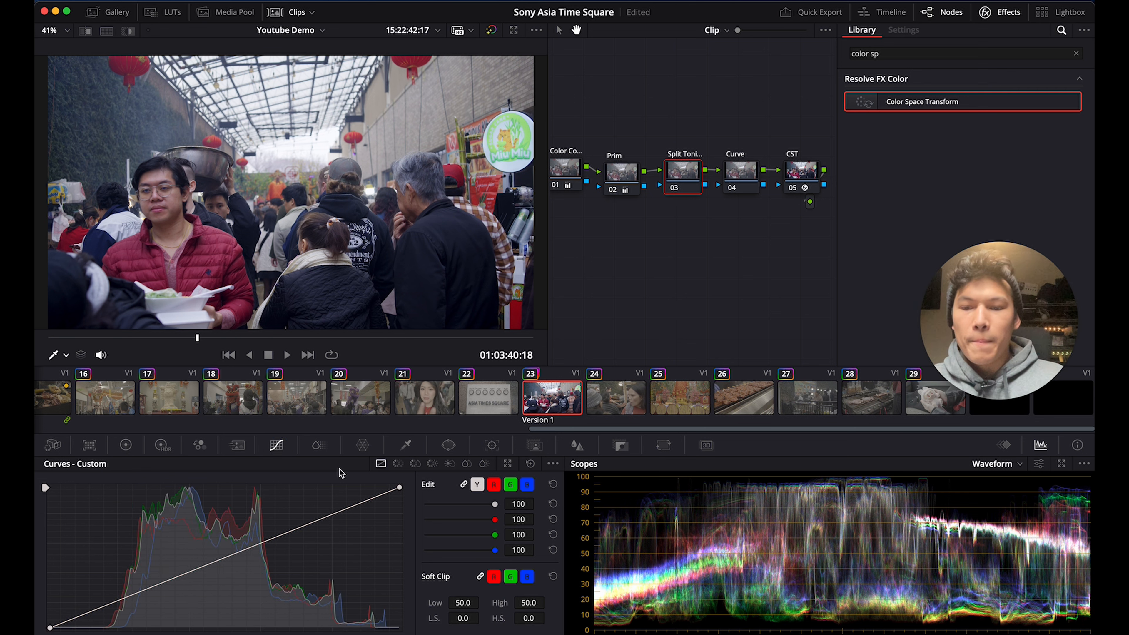
pyautogui.click(66, 354)
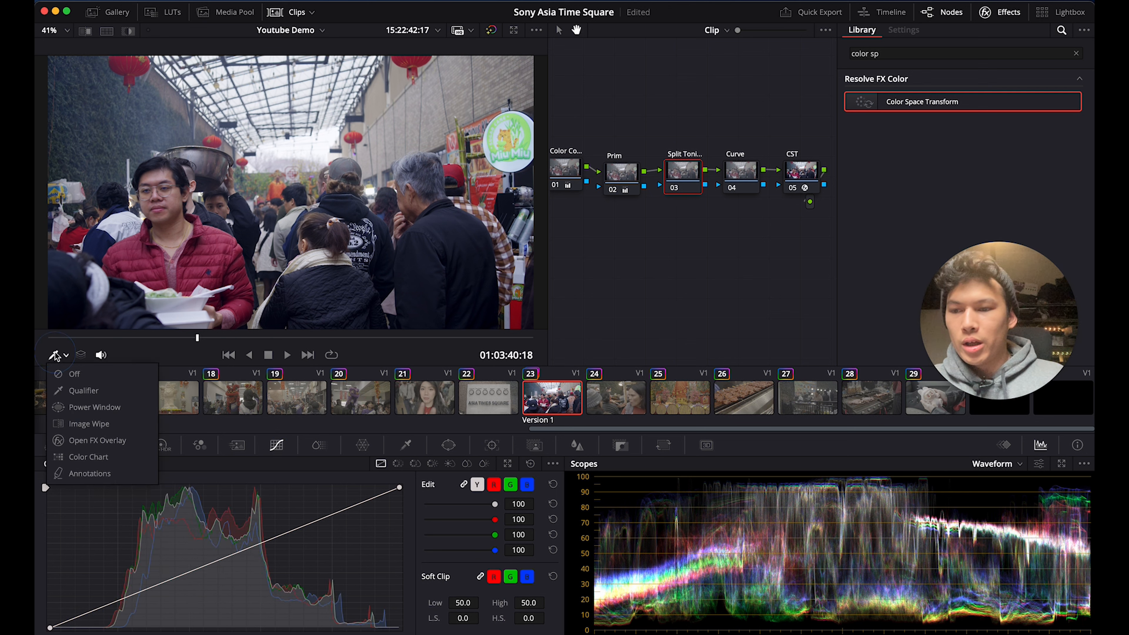
pyautogui.click(82, 391)
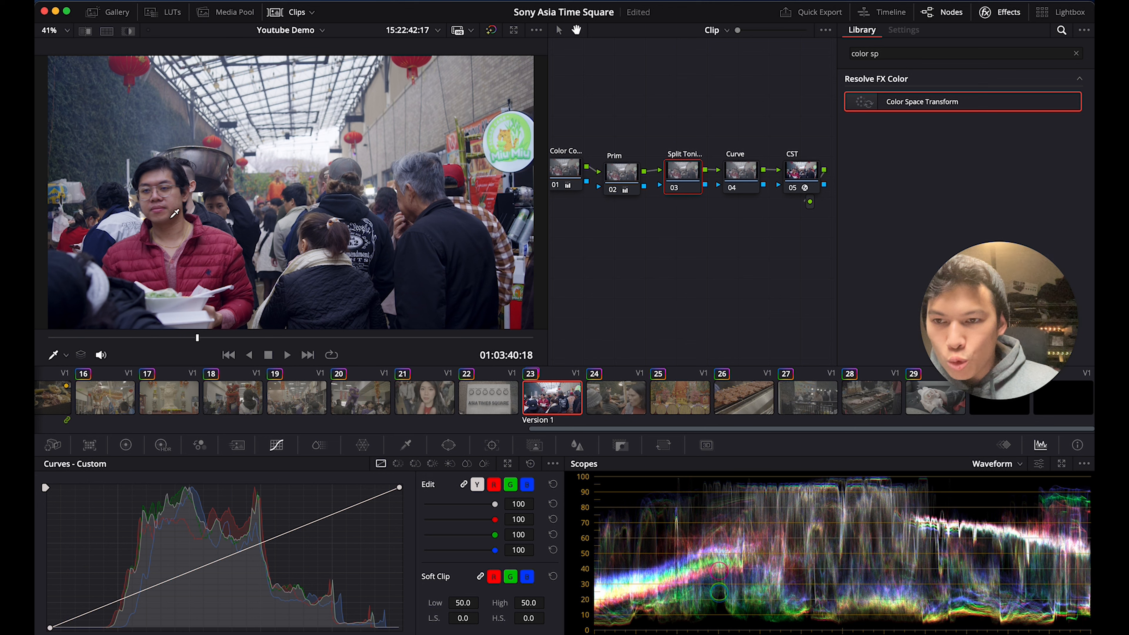
pyautogui.click(174, 214)
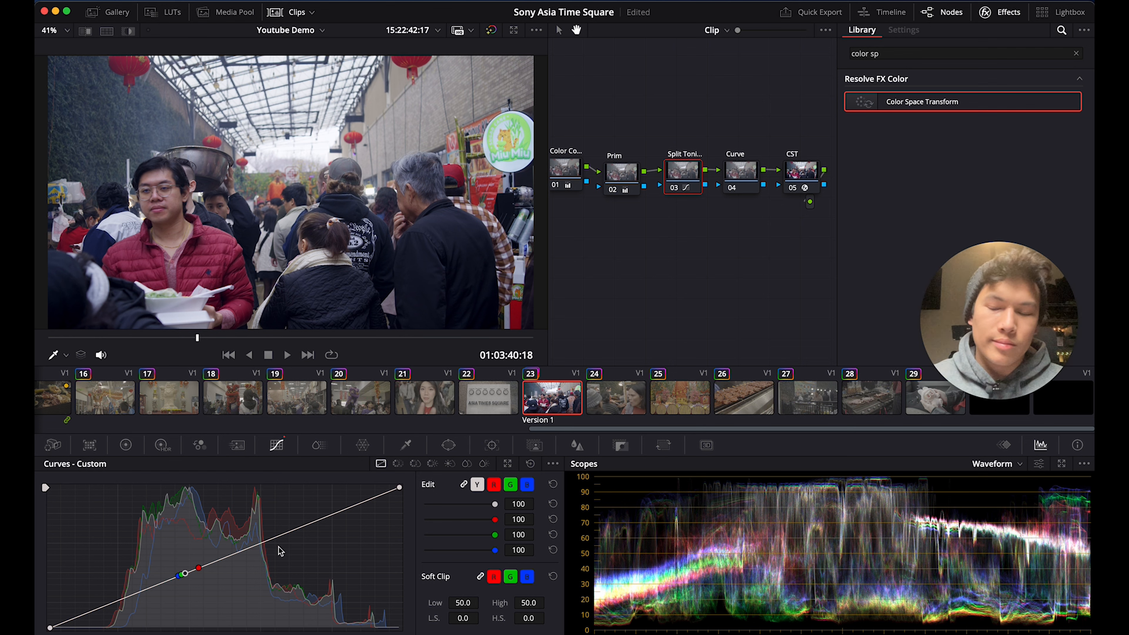
pyautogui.moveTo(137, 591); pyautogui.dragTo(139, 592)
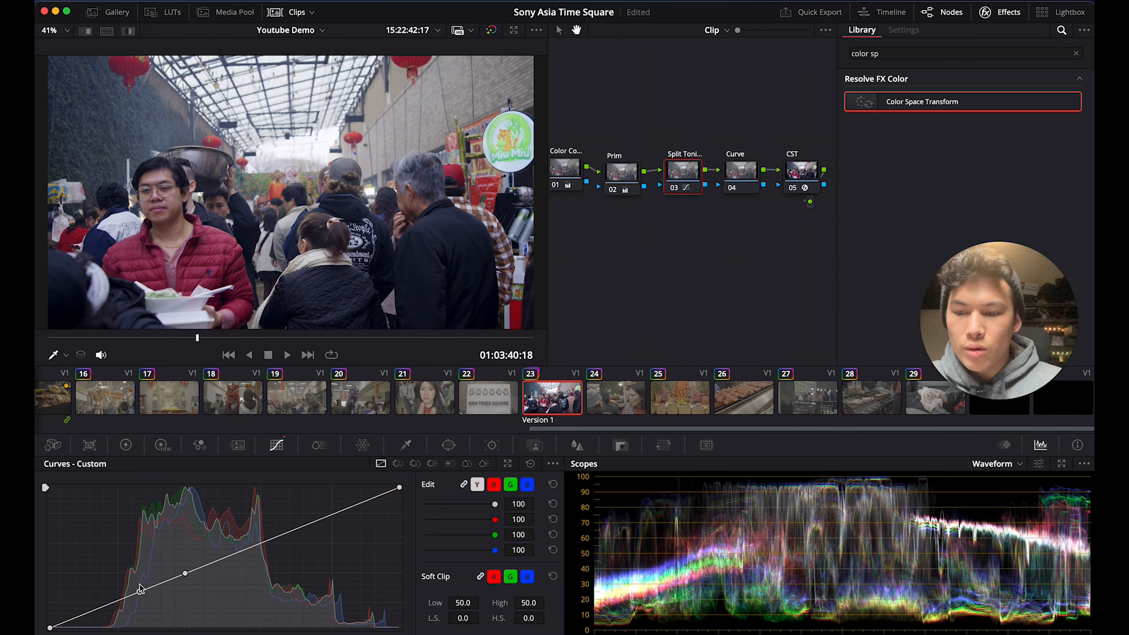
pyautogui.click(530, 464)
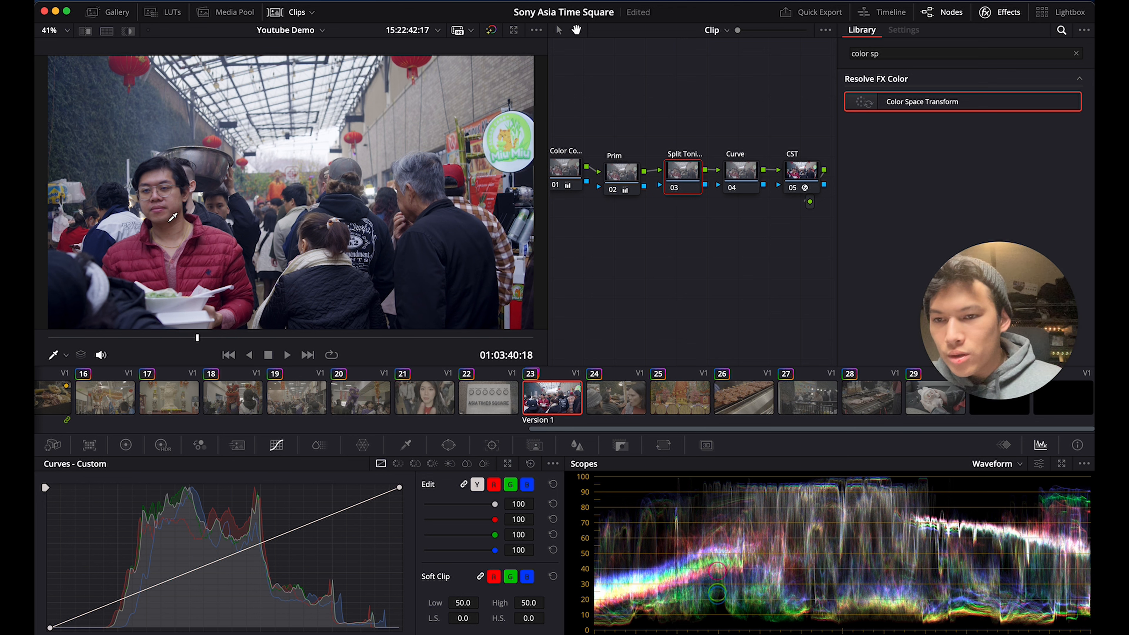
# - Sample the skin tone of the man in the red jacket onto the curves and cycle through the separate channels, finishing on red
pyautogui.click(172, 214)
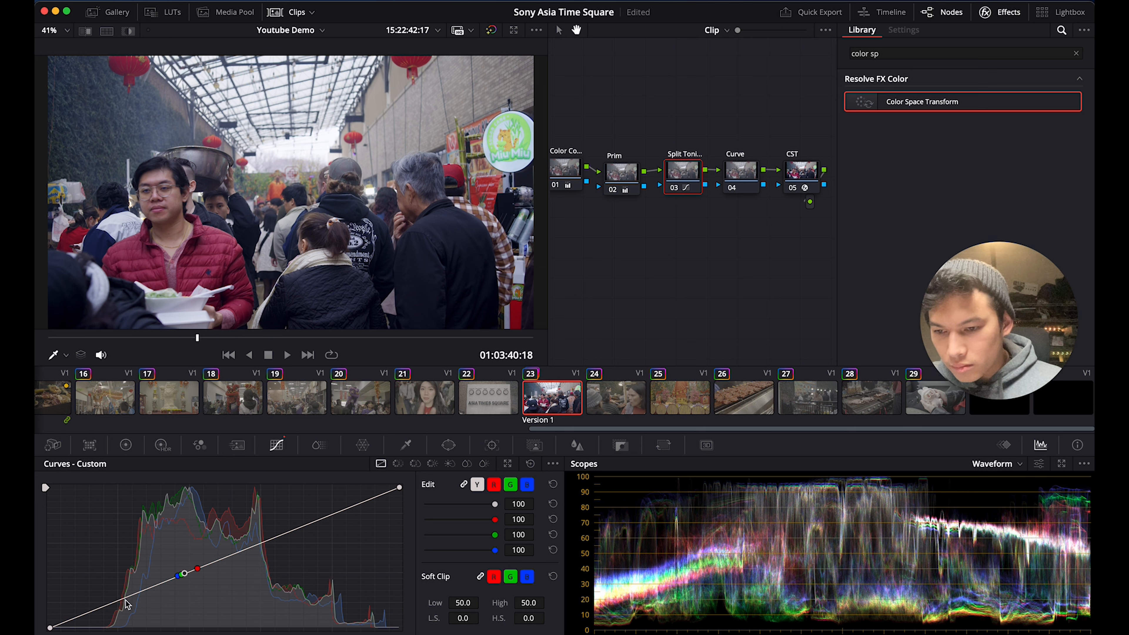
pyautogui.click(495, 484)
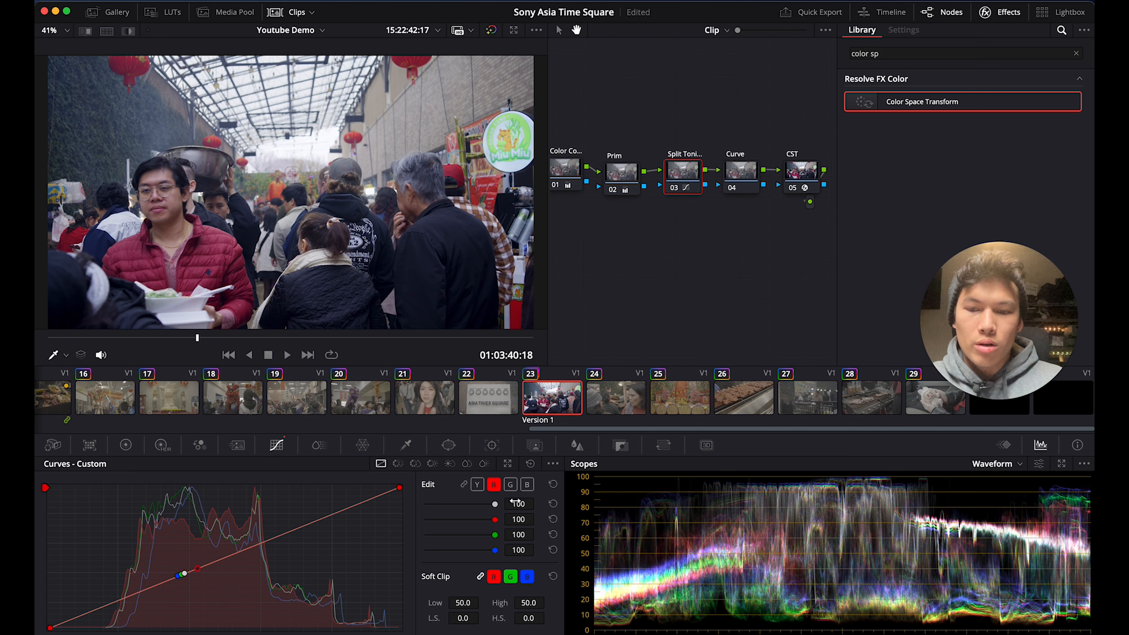
pyautogui.click(511, 484)
pyautogui.click(527, 485)
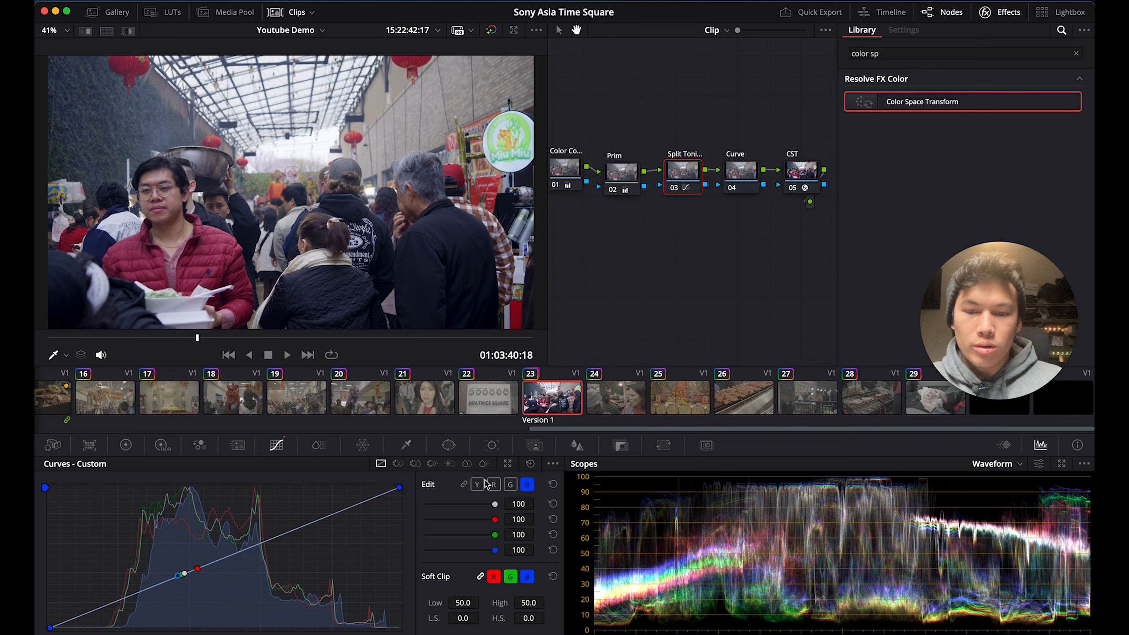
pyautogui.click(478, 485)
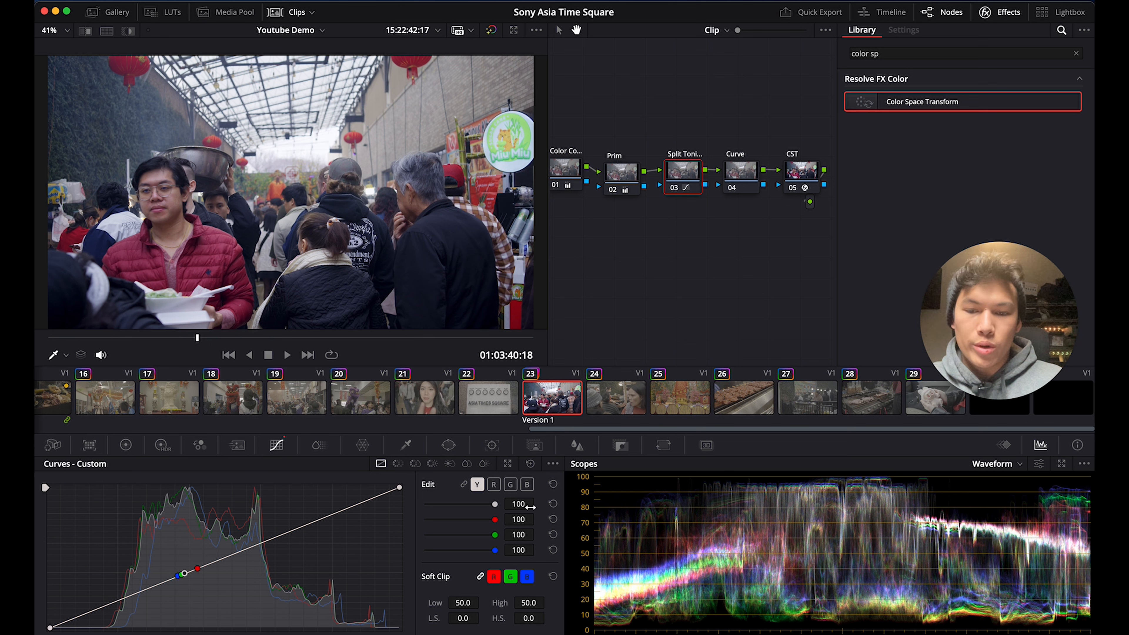
pyautogui.click(494, 485)
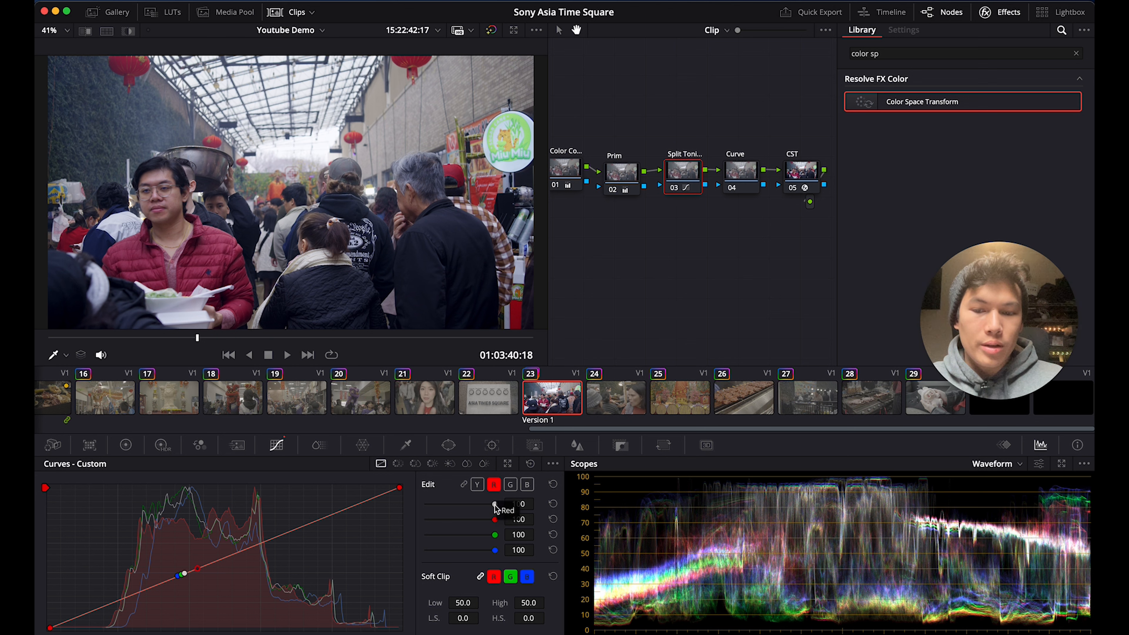
pyautogui.click(512, 487)
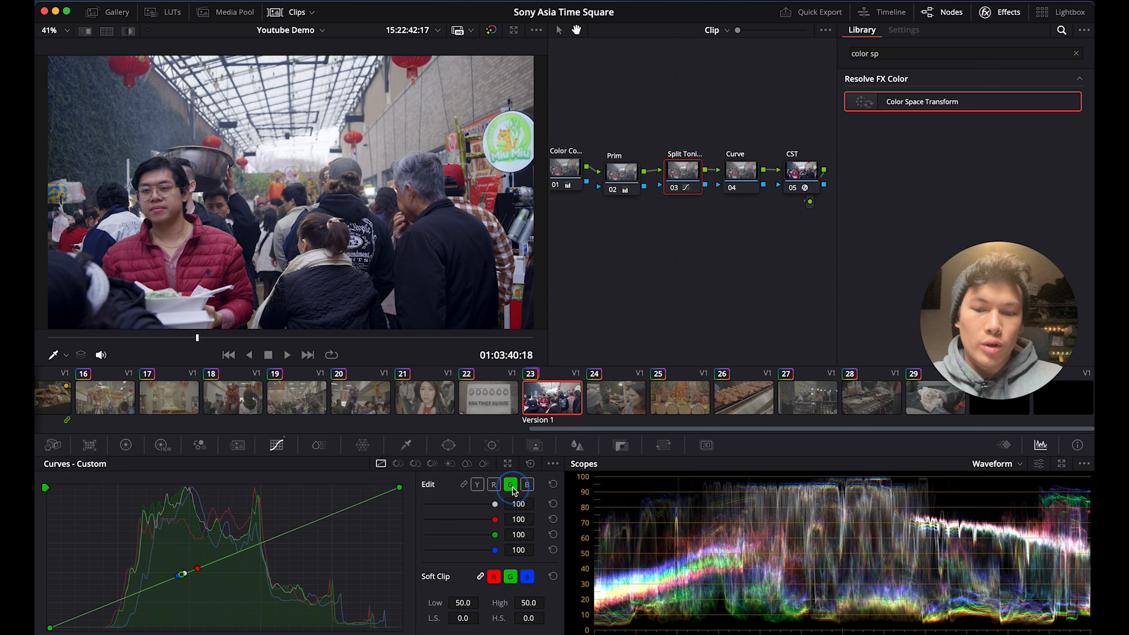
pyautogui.click(527, 486)
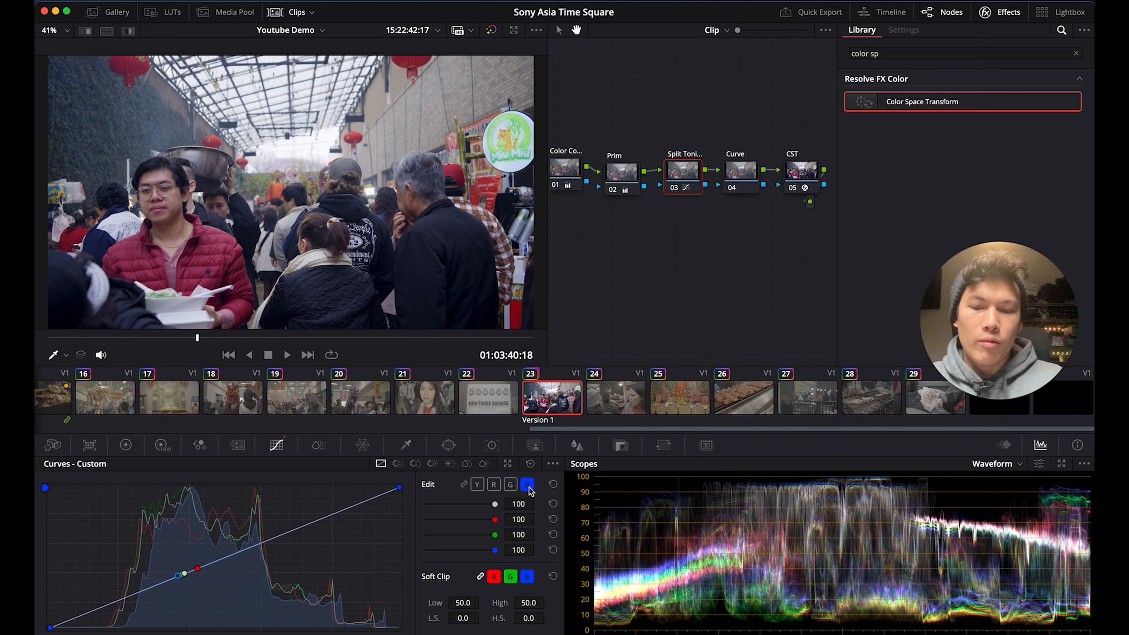
pyautogui.click(494, 484)
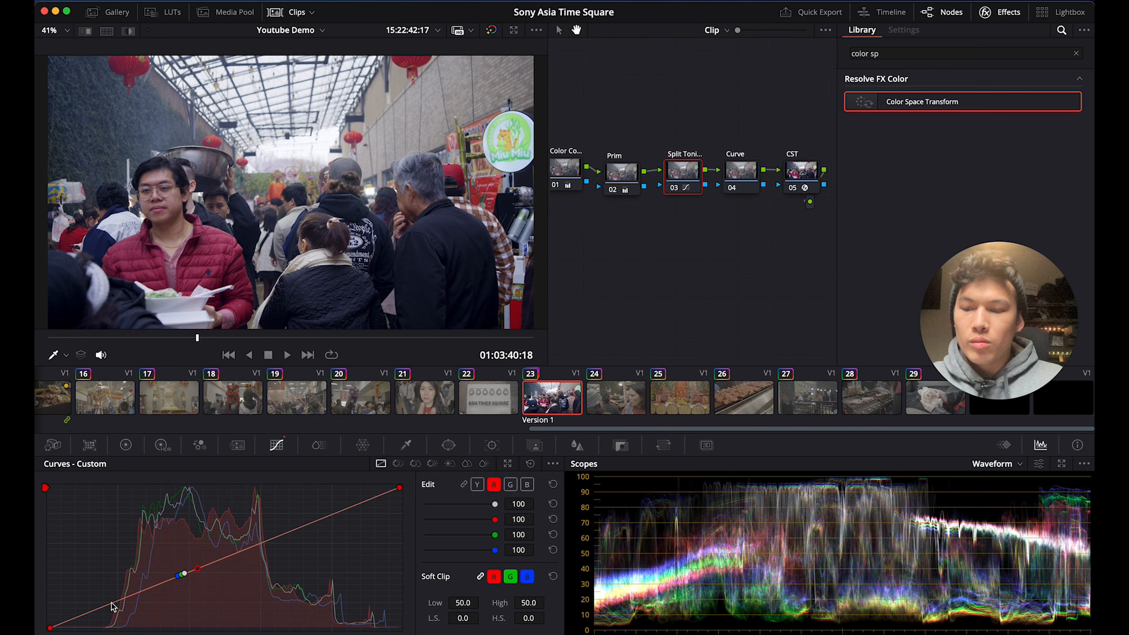
# - Pull the red curve down in the shadows and toggle the Split Toning node off and on to compare
pyautogui.moveTo(128, 604); pyautogui.dragTo(128, 610)
pyautogui.press('super+d')
pyautogui.press('super+d')
pyautogui.press('super+d')
pyautogui.press('super+d')
pyautogui.press('super+d')
pyautogui.press('super+d')
pyautogui.press('super+d')
pyautogui.press('super+d')
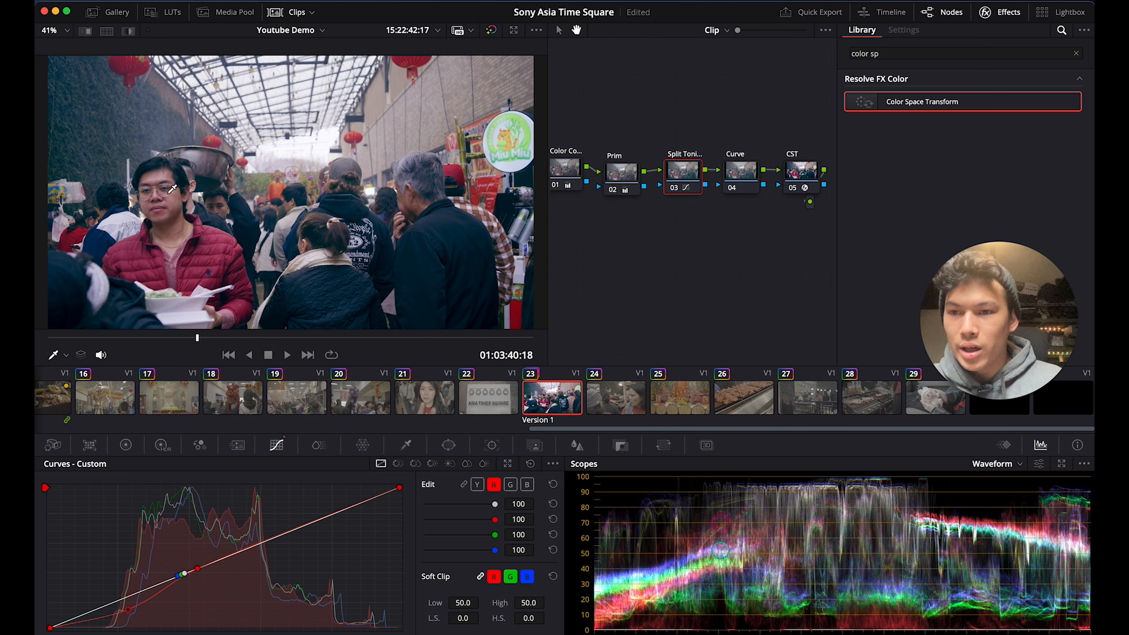
# - Raise the red curve slightly in the highlights and lower the green curve slightly in the shadows
pyautogui.moveTo(297, 531); pyautogui.dragTo(293, 528)
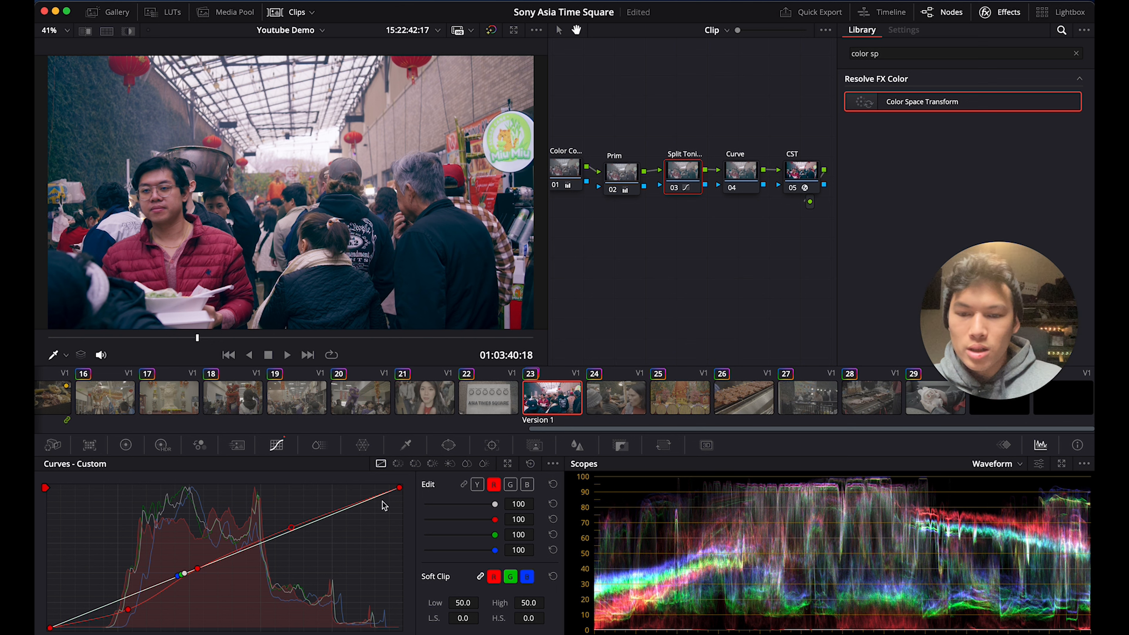
pyautogui.click(511, 485)
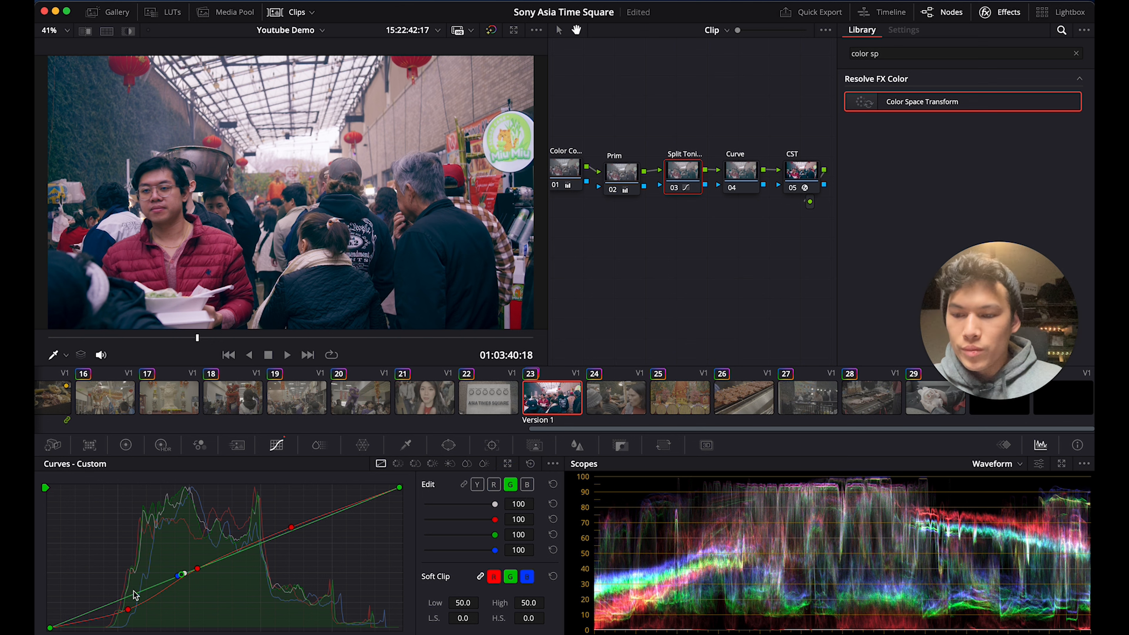
pyautogui.click(122, 599)
pyautogui.moveTo(122, 603); pyautogui.dragTo(123, 602)
# - Undo the stray red highlight edits and add a highlight control point to the green curve
pyautogui.click(127, 609)
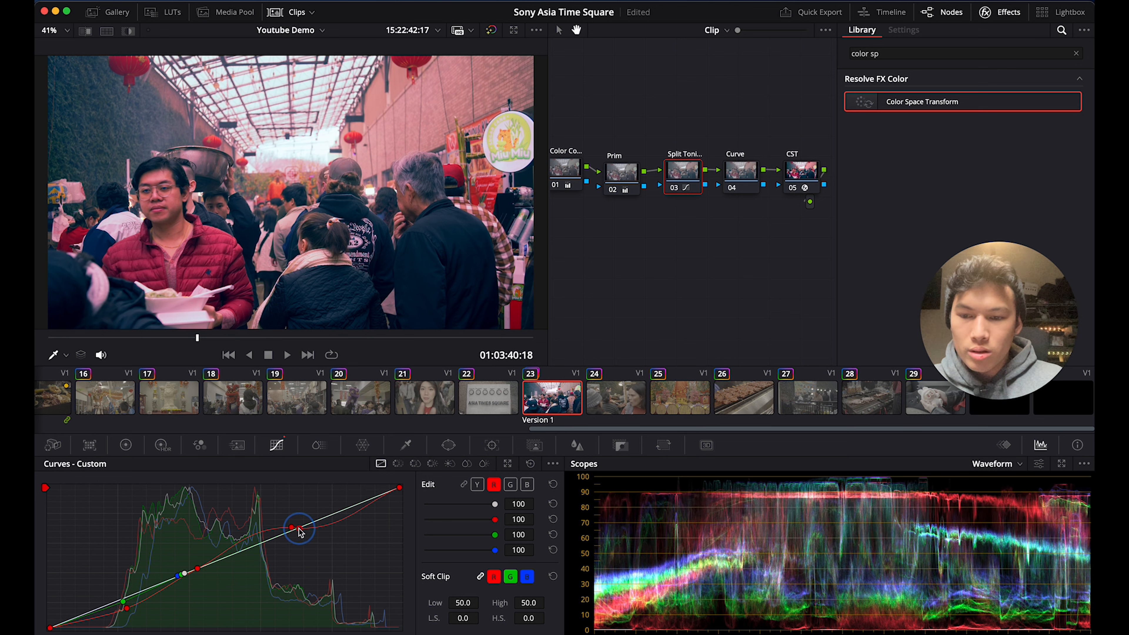
pyautogui.press('super+z')
pyautogui.press('super+z')
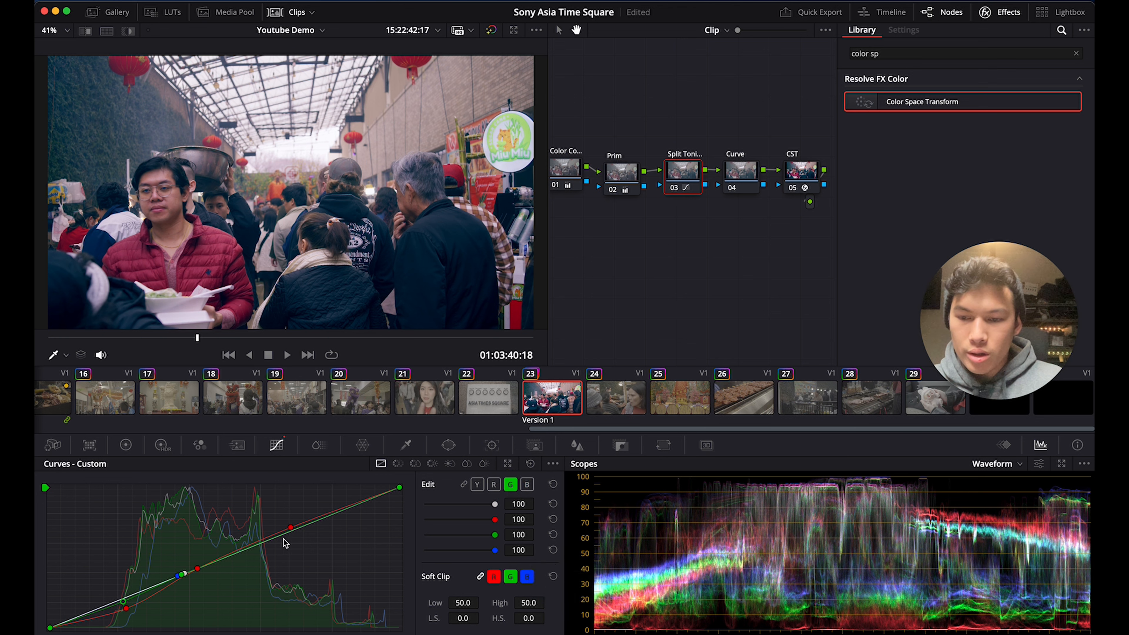
pyautogui.click(283, 537)
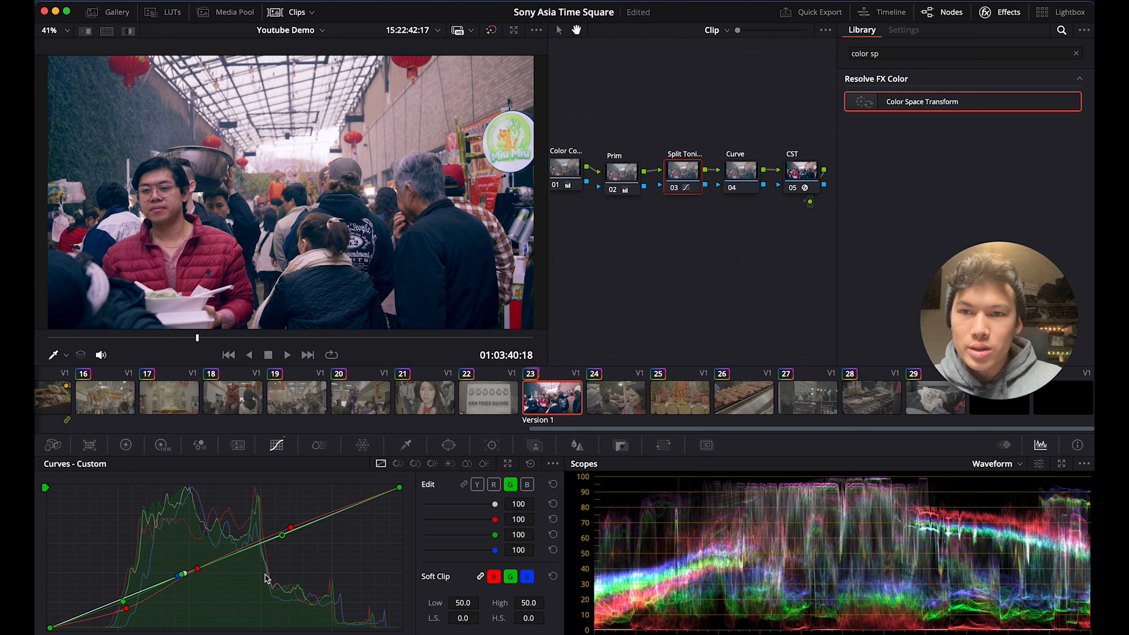
# - Toggle the Split Toning node off and on to compare the image with and without the curve changes
pyautogui.press('super+d')
pyautogui.press('super+d')
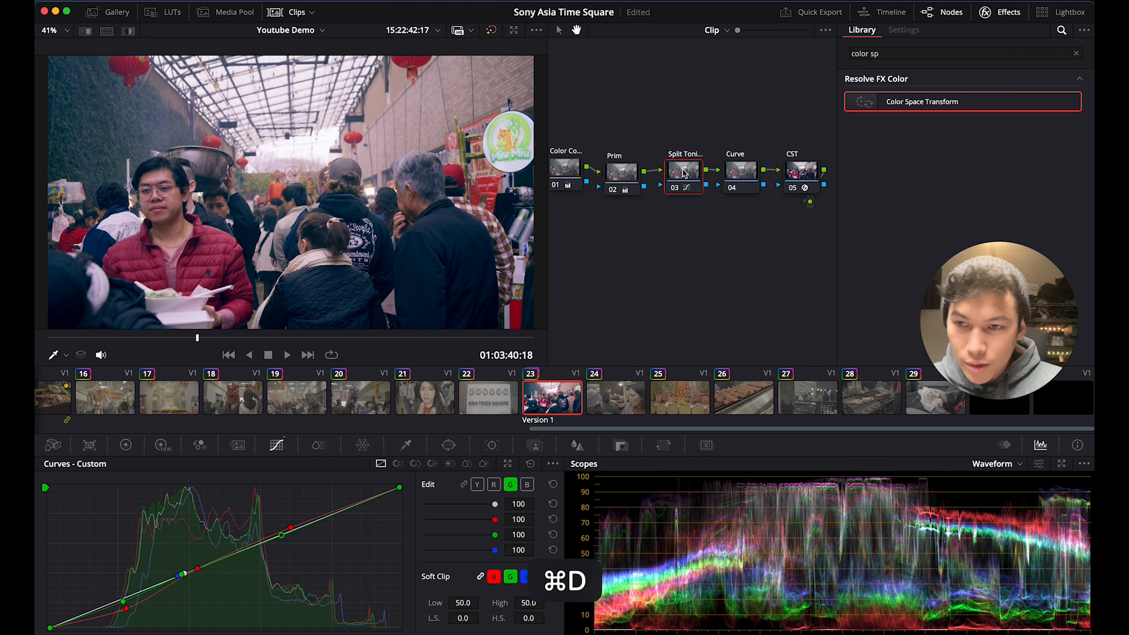
pyautogui.press('super+d')
pyautogui.press('super+d')
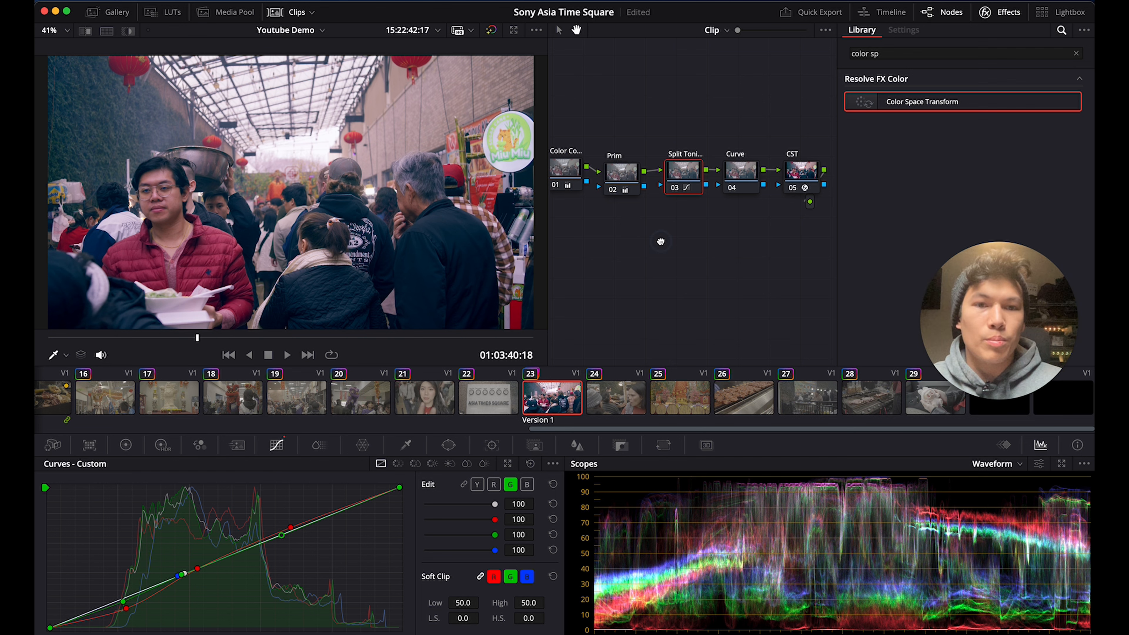
pyautogui.click(701, 240)
pyautogui.moveTo(655, 254); pyautogui.dragTo(655, 255)
pyautogui.click(653, 258)
# - Select the Curve node and examine the color tint in the crowd and dark jackets up close, finishing with the whole frame in view
pyautogui.click(752, 191)
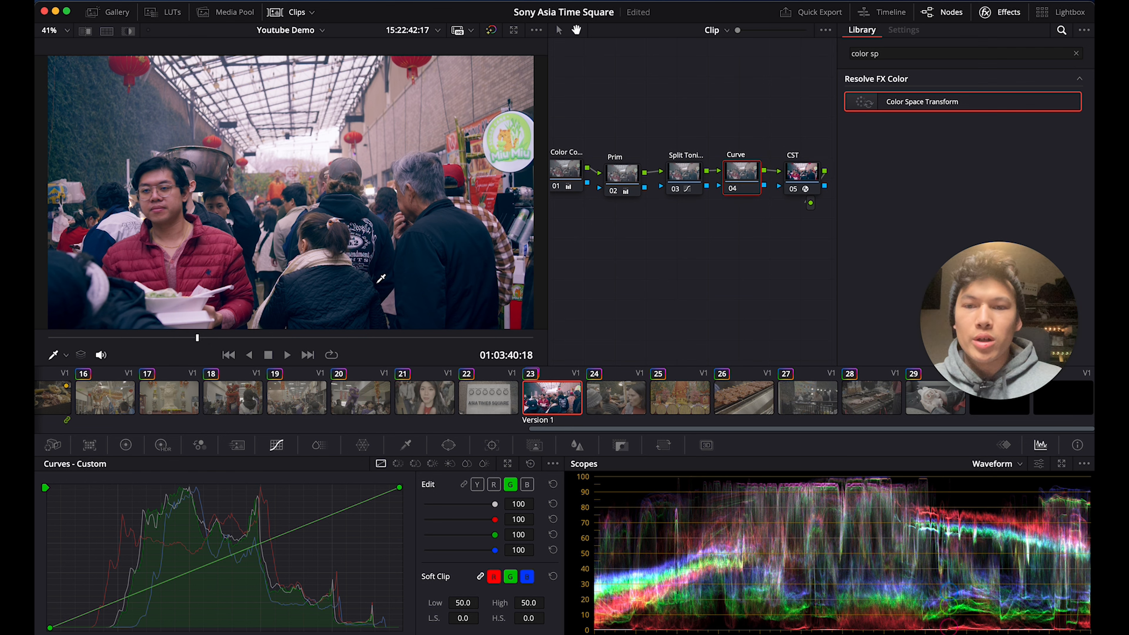
pyautogui.scroll(5, 384, 292)
pyautogui.scroll(2, 384, 292)
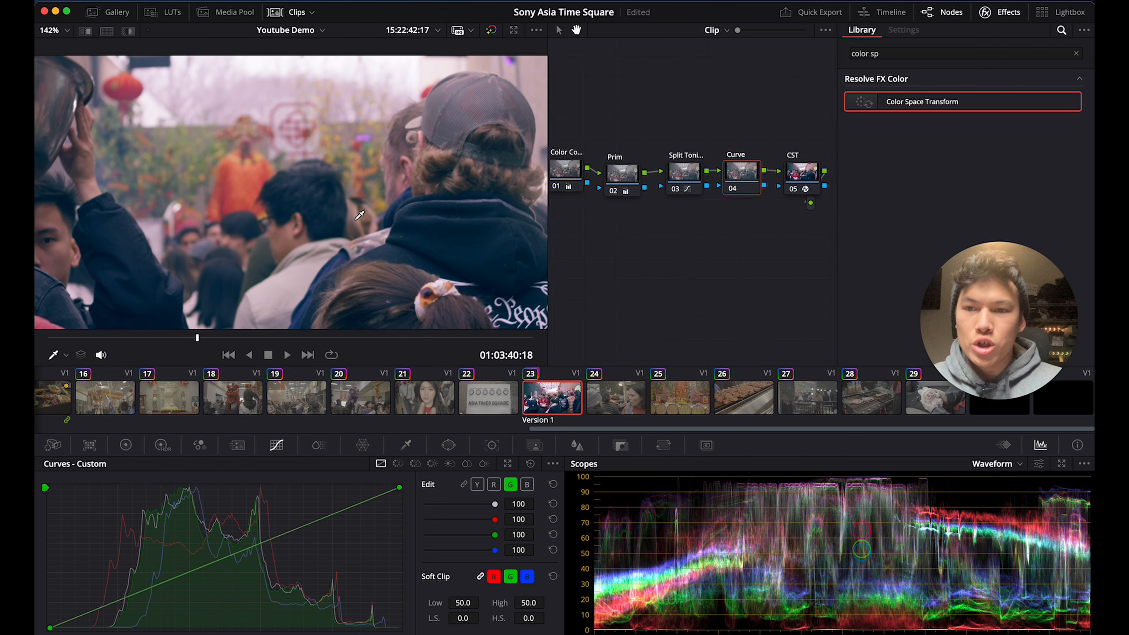
pyautogui.hscroll(3, 370, 227)
pyautogui.scroll(-2, 370, 227)
pyautogui.scroll(-5, 370, 227)
pyautogui.hscroll(3, 370, 227)
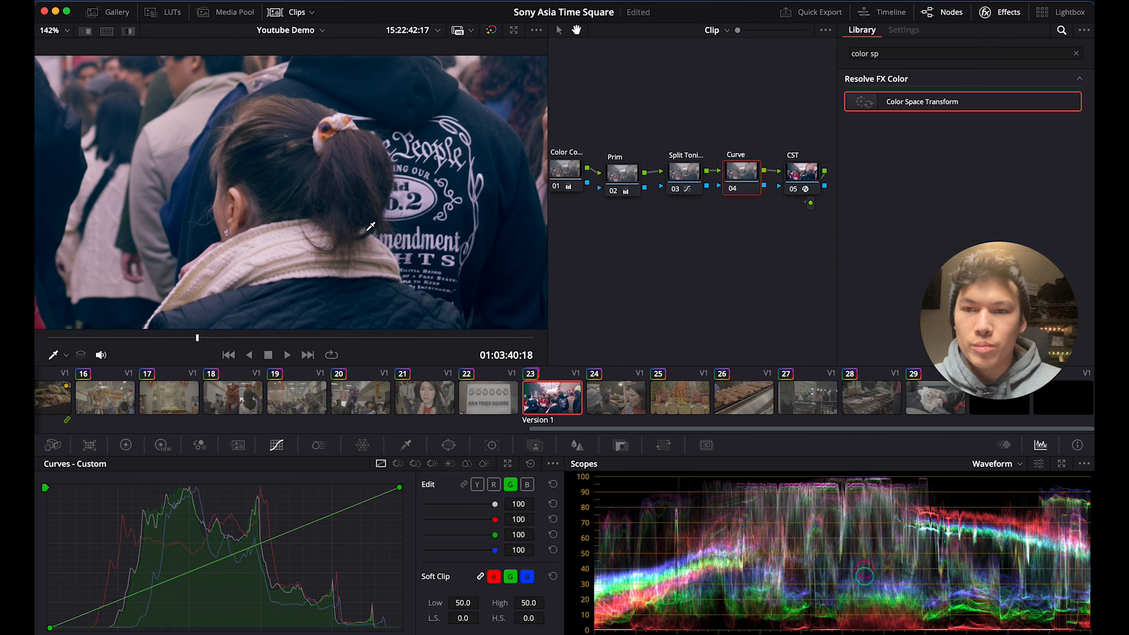
pyautogui.hscroll(-10, 370, 227)
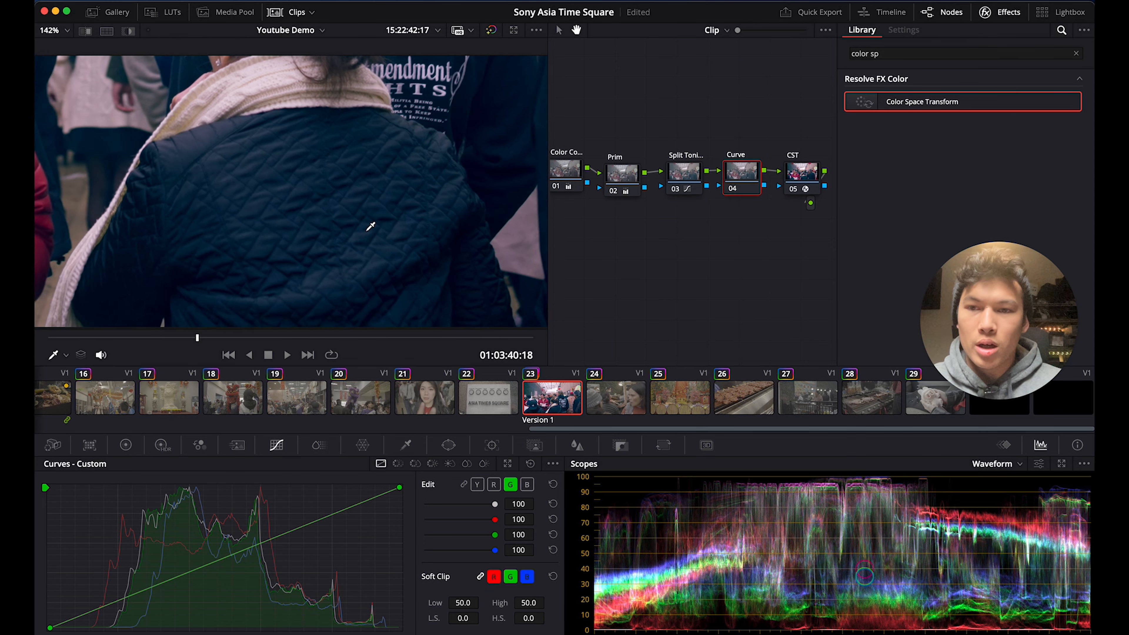
pyautogui.scroll(-3, 370, 226)
pyautogui.scroll(3, 370, 226)
pyautogui.hotkey('shift', 'z')
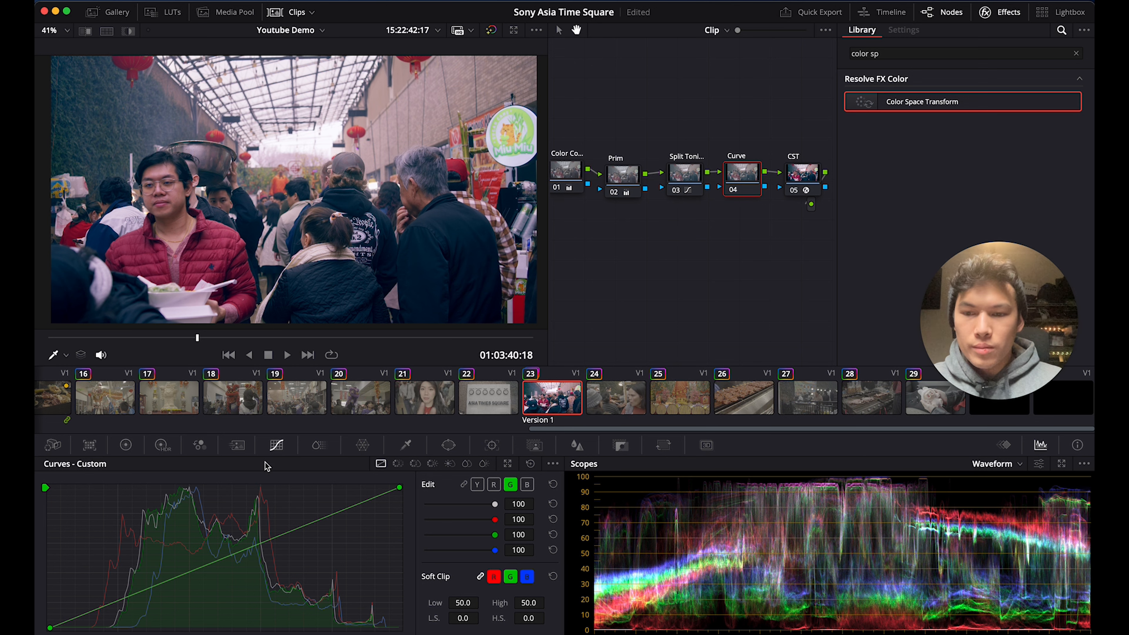
# - Reset the Curve node's primaries after trying a Contrast change, and lower the overall Lift to -0.01
pyautogui.click(126, 445)
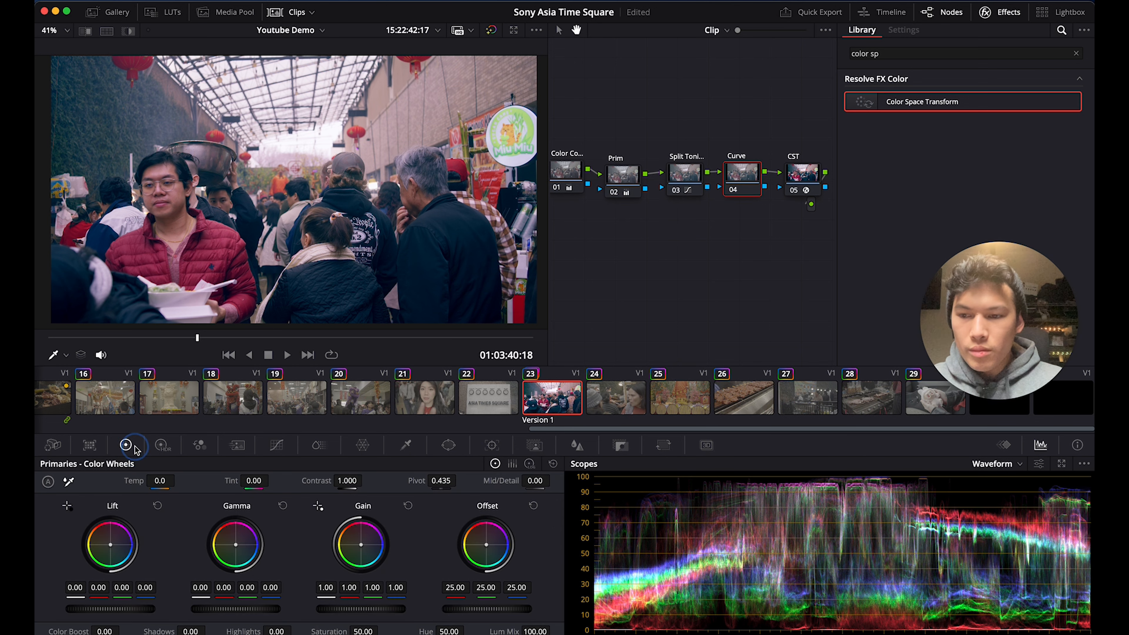
pyautogui.moveTo(347, 481)
pyautogui.mouseDown()
pyautogui.moveTo(398, 486)
pyautogui.moveTo(349, 486)
pyautogui.mouseUp()
pyautogui.click(553, 464)
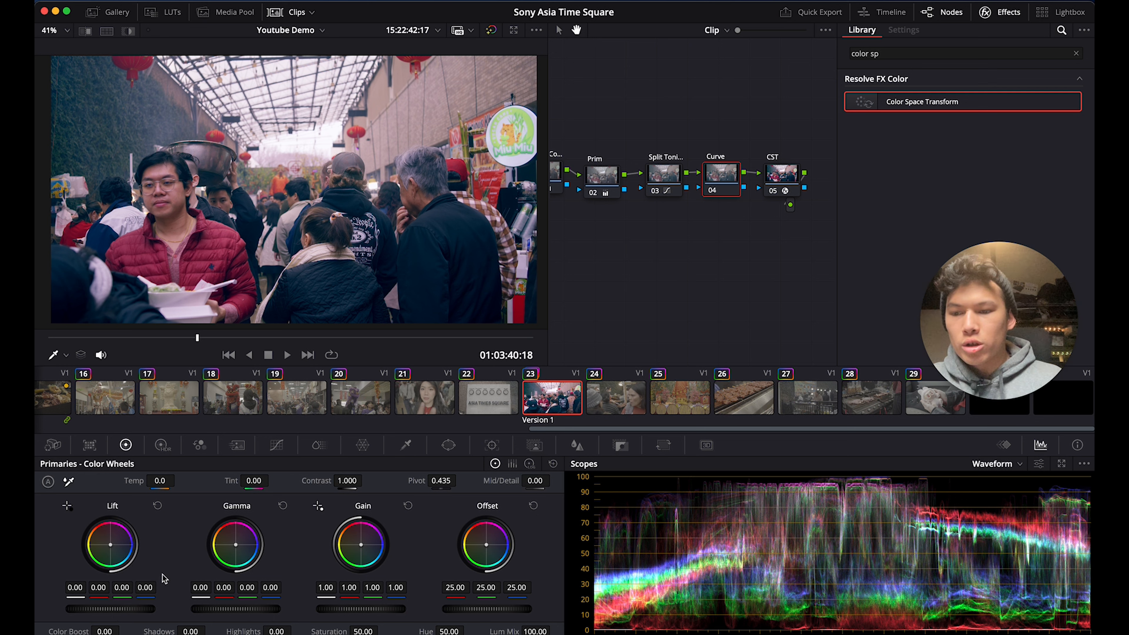
pyautogui.moveTo(127, 610); pyautogui.dragTo(73, 612)
pyautogui.moveTo(560, 322); pyautogui.dragTo(586, 326)
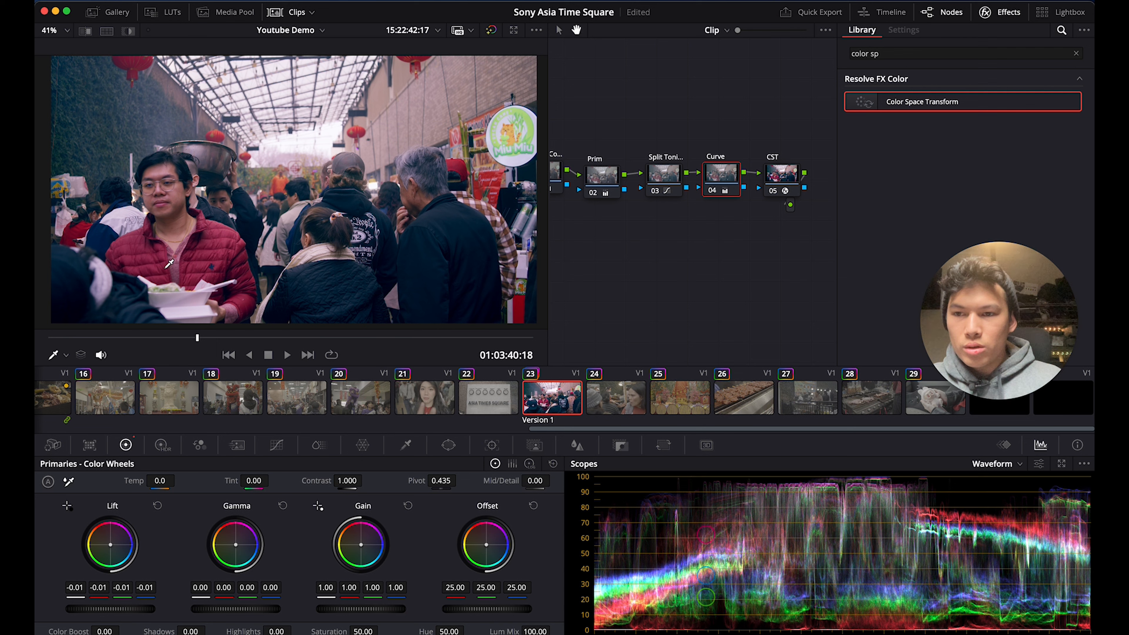
# - Raise the Curve node's overall Gamma to 0.01 and set its Shadows to -6.00
pyautogui.moveTo(238, 612); pyautogui.dragTo(267, 609)
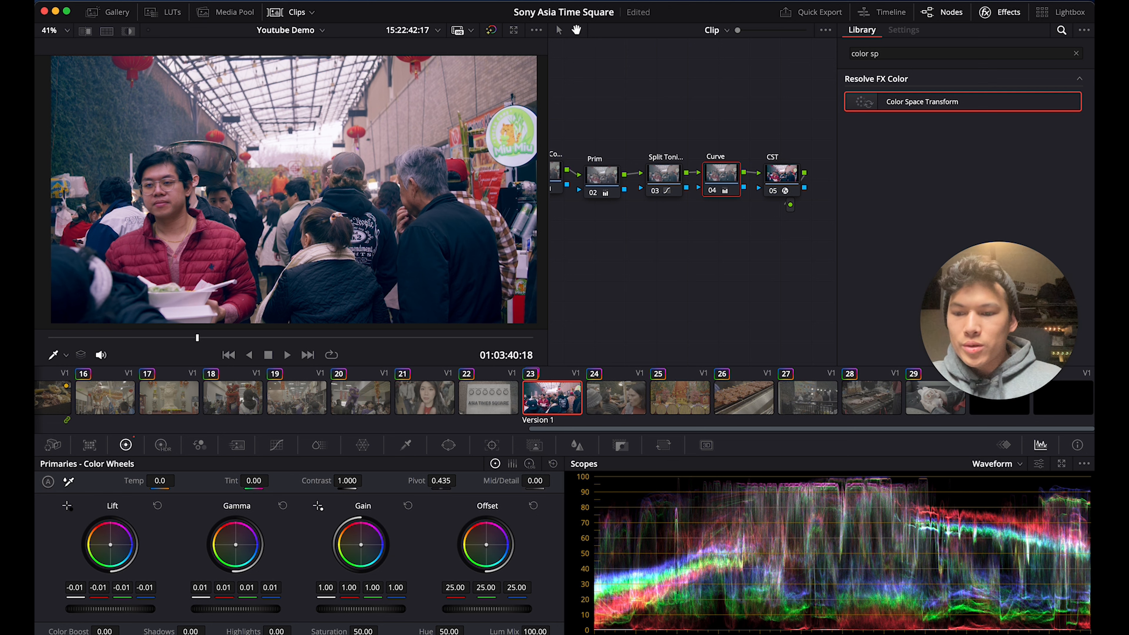
pyautogui.moveTo(194, 632); pyautogui.dragTo(192, 632)
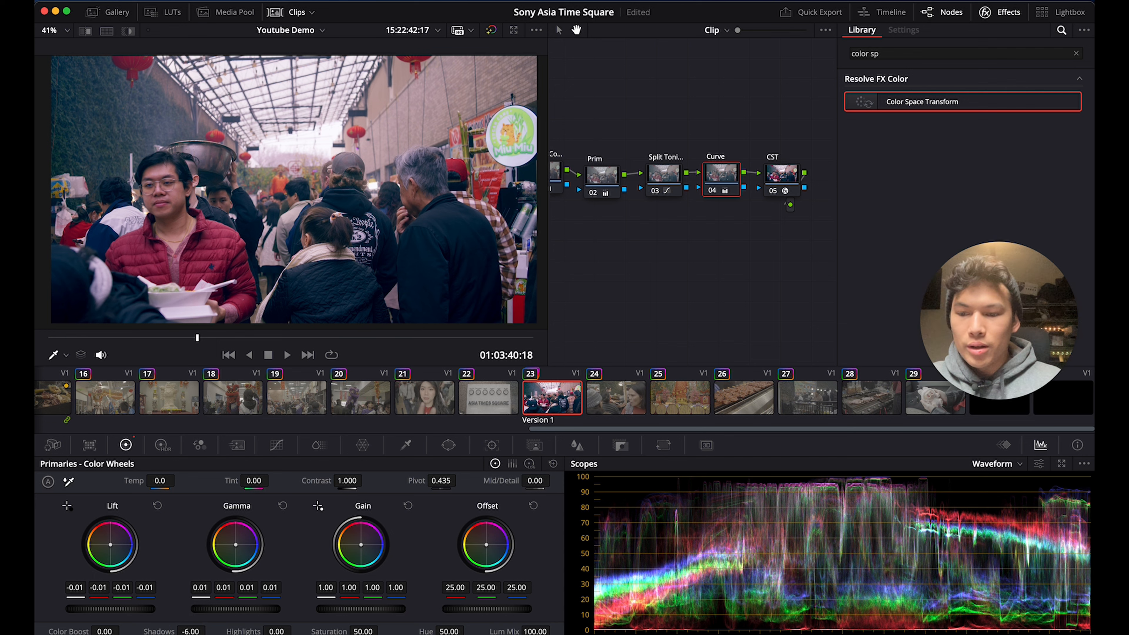
# - Lower the Curve node's Shadows to -12.50 and Highlights to -11.50, checking the highlights on the frame at 01:03:42:02
pyautogui.moveTo(196, 631); pyautogui.dragTo(189, 631)
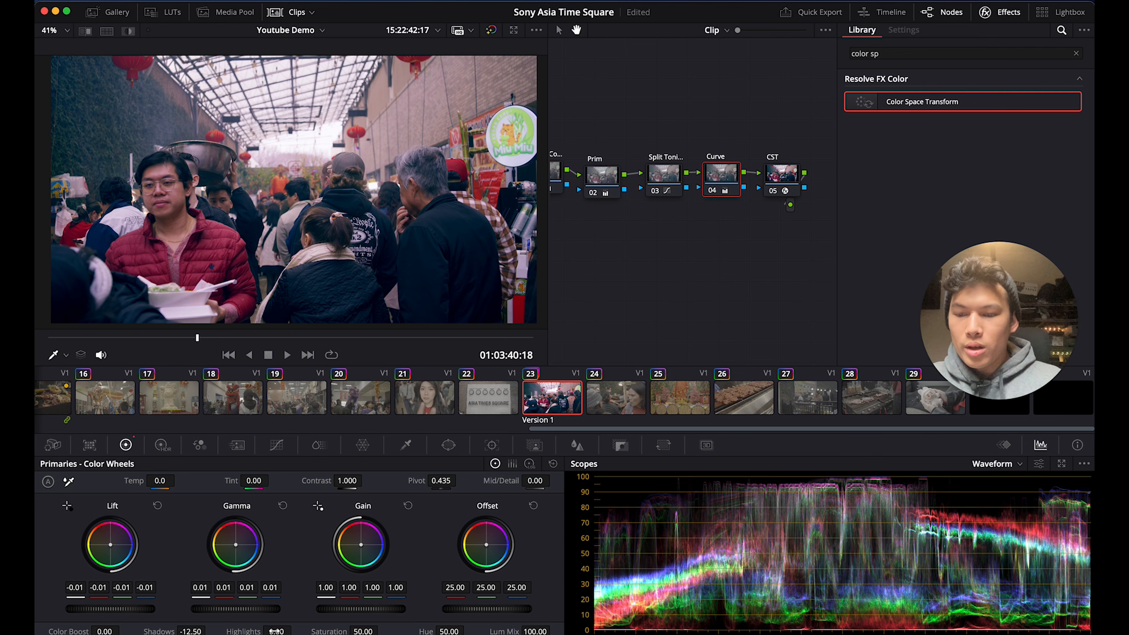
pyautogui.moveTo(235, 342); pyautogui.dragTo(271, 383)
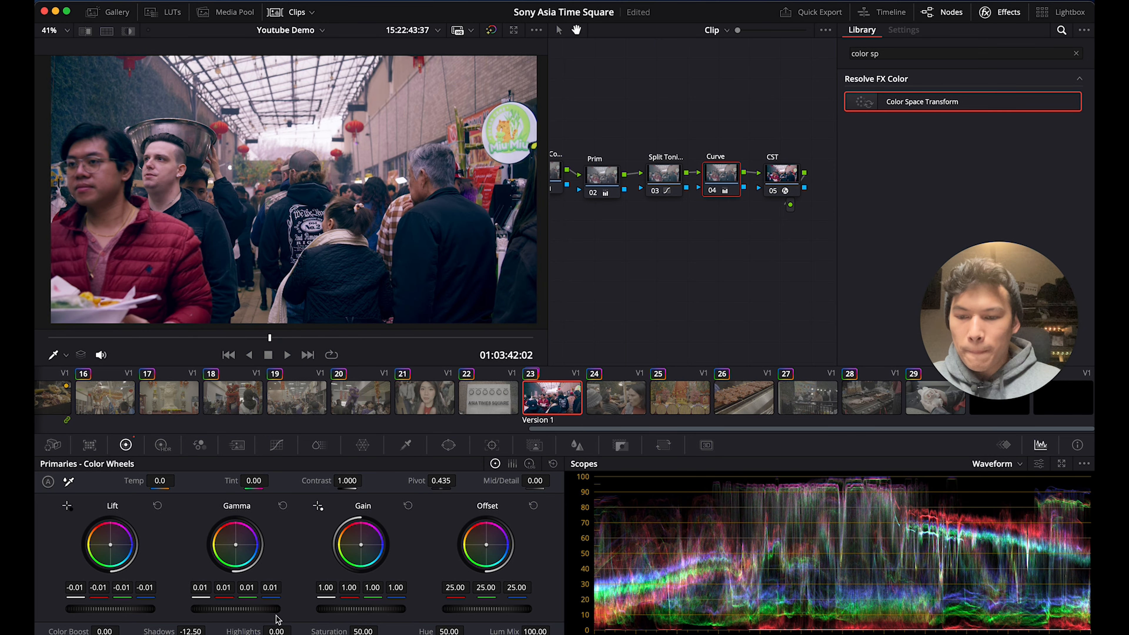
pyautogui.moveTo(276, 632)
pyautogui.mouseDown()
pyautogui.moveTo(178, 633)
pyautogui.moveTo(275, 633)
pyautogui.moveTo(262, 630)
pyautogui.mouseUp()
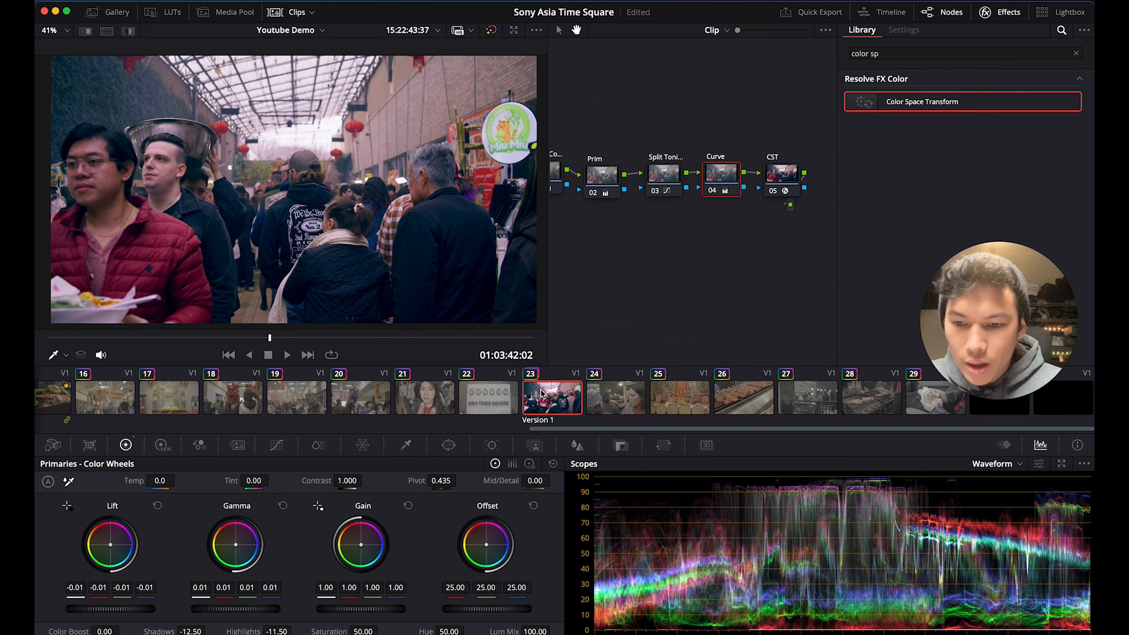
# - Toggle the Curve node off and on to compare the contrast, and move the playhead to 01:03:43:19
pyautogui.press('super+d')
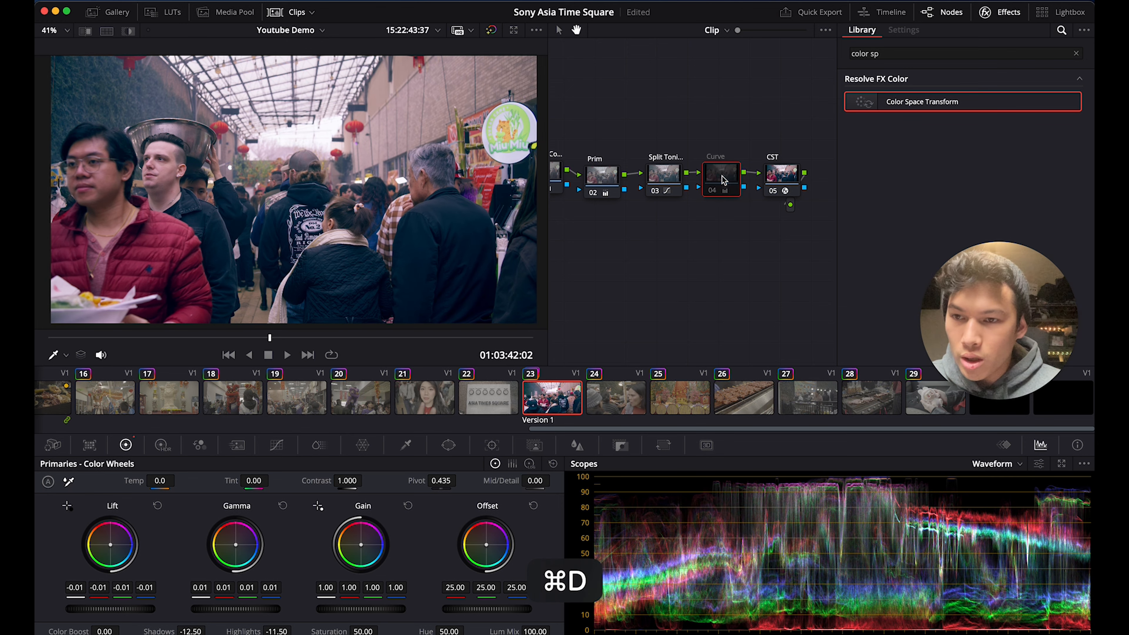
pyautogui.press('super+d')
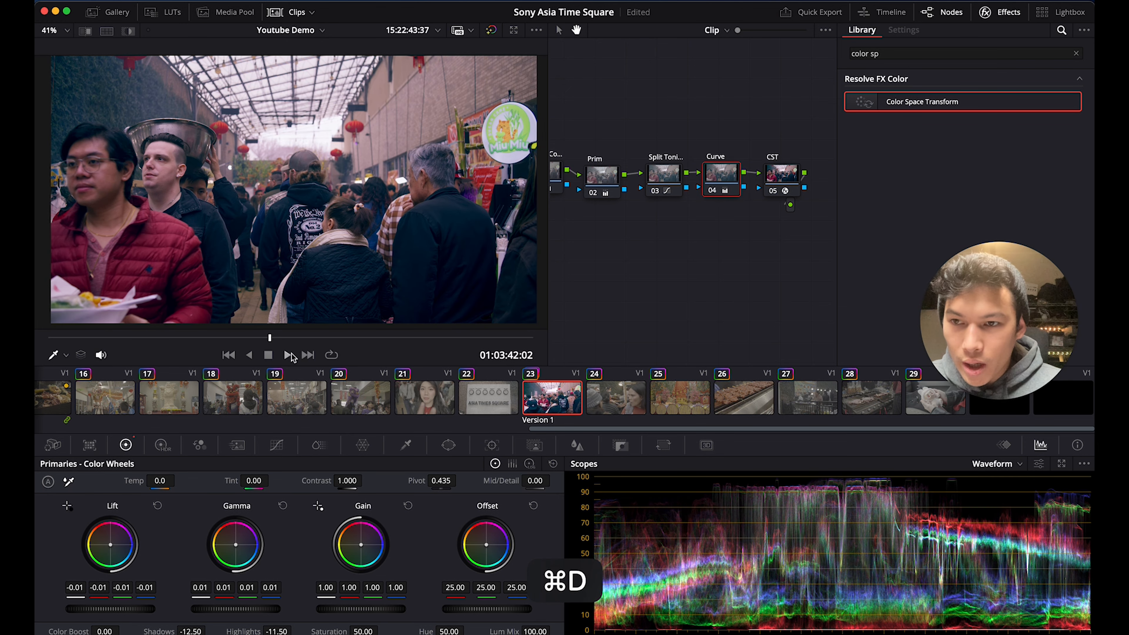
pyautogui.click(307, 338)
pyautogui.moveTo(308, 340); pyautogui.dragTo(362, 338)
# - Move the CST node below the node chain and add a serial node after the Curve node
pyautogui.click(688, 262)
pyautogui.moveTo(781, 176); pyautogui.dragTo(567, 278)
pyautogui.click(690, 256)
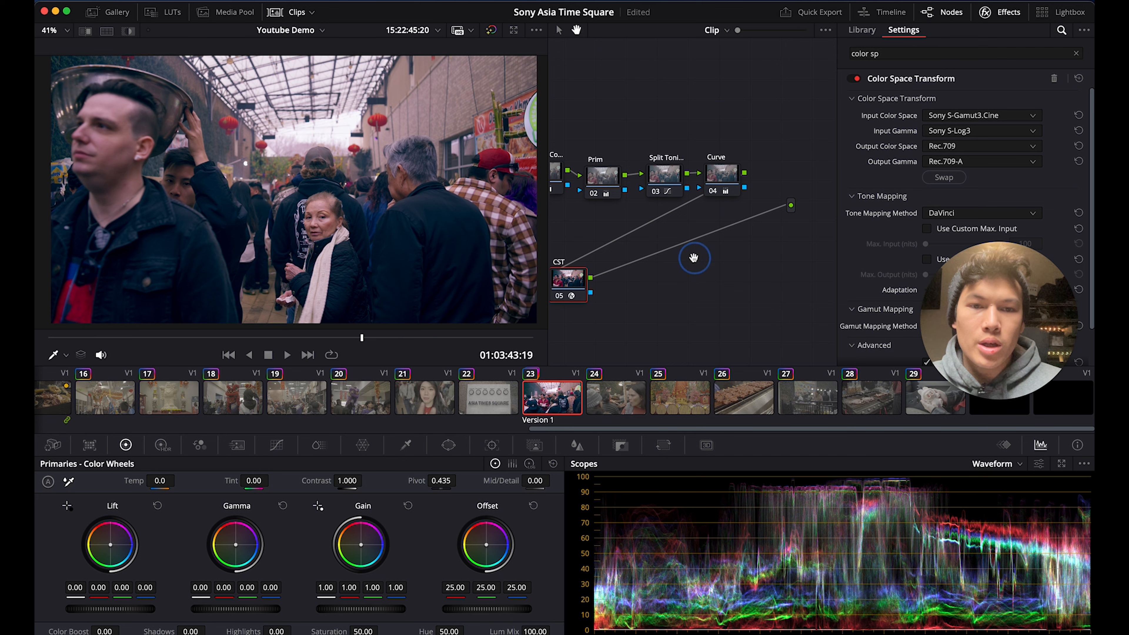
pyautogui.click(723, 174)
pyautogui.press('alt')
pyautogui.hotkey('alt', 's')
# - Place the new node before CST in a second row of the node graph and label it Density
pyautogui.moveTo(785, 182); pyautogui.dragTo(556, 222)
pyautogui.moveTo(663, 230)
pyautogui.mouseDown()
pyautogui.moveTo(751, 227)
pyautogui.moveTo(643, 234)
pyautogui.mouseUp()
pyautogui.moveTo(664, 287); pyautogui.dragTo(713, 243)
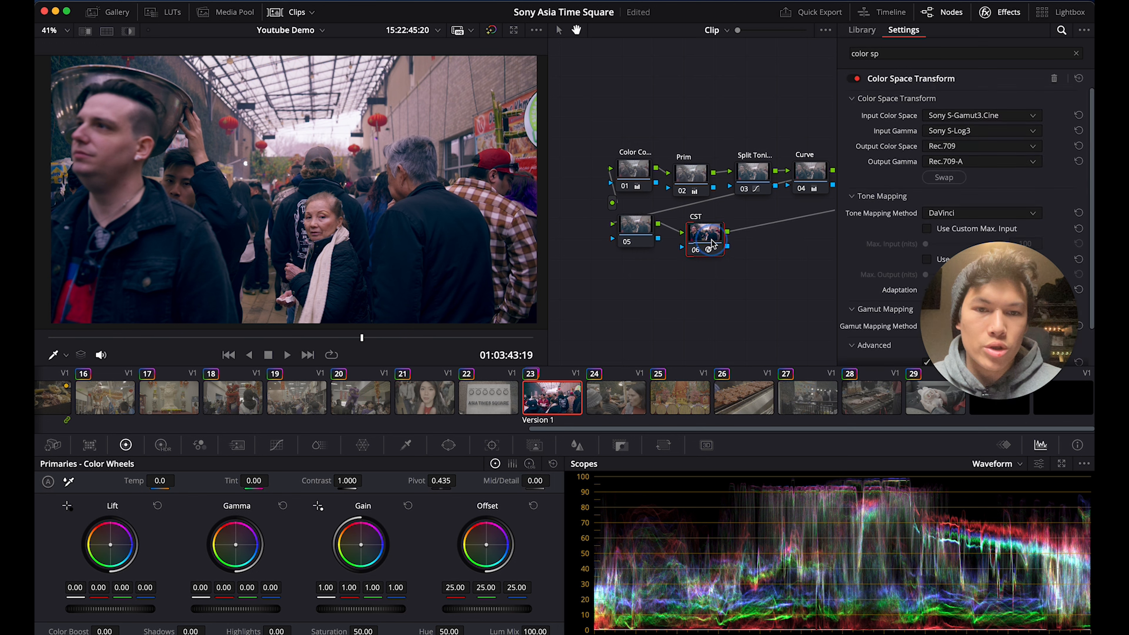
pyautogui.moveTo(638, 231); pyautogui.dragTo(637, 239)
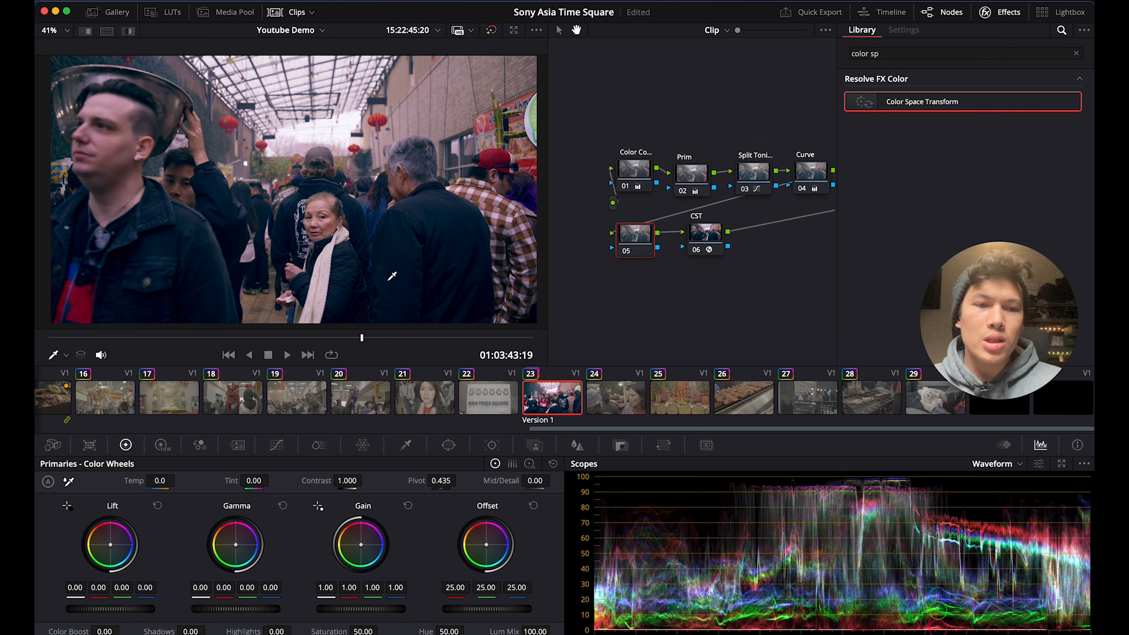
pyautogui.moveTo(637, 245); pyautogui.dragTo(628, 241)
pyautogui.press('Tab')
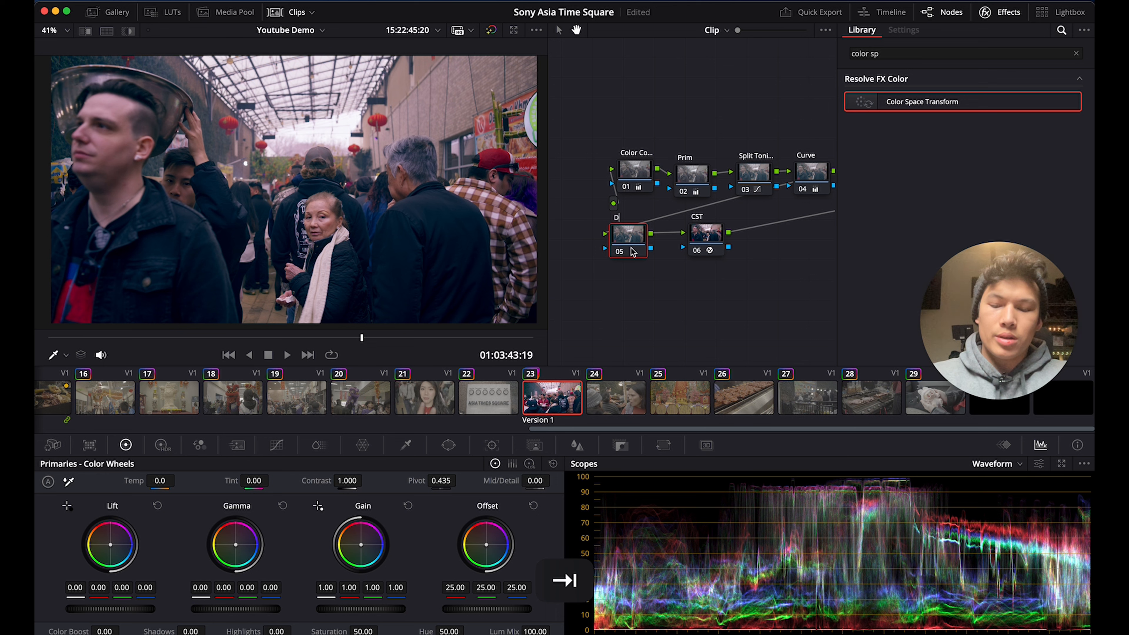
pyautogui.write('Density')
pyautogui.press('Return')
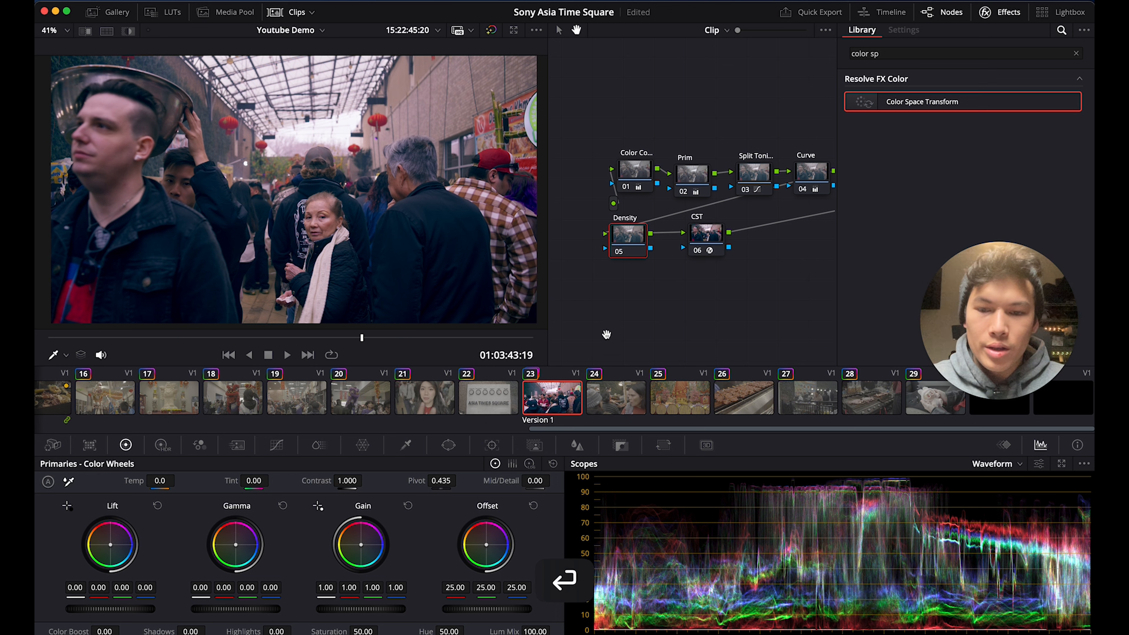
# - Try a Yellow density of 0.23 in the Density node's ColorSlice settings and undo it
pyautogui.click(318, 446)
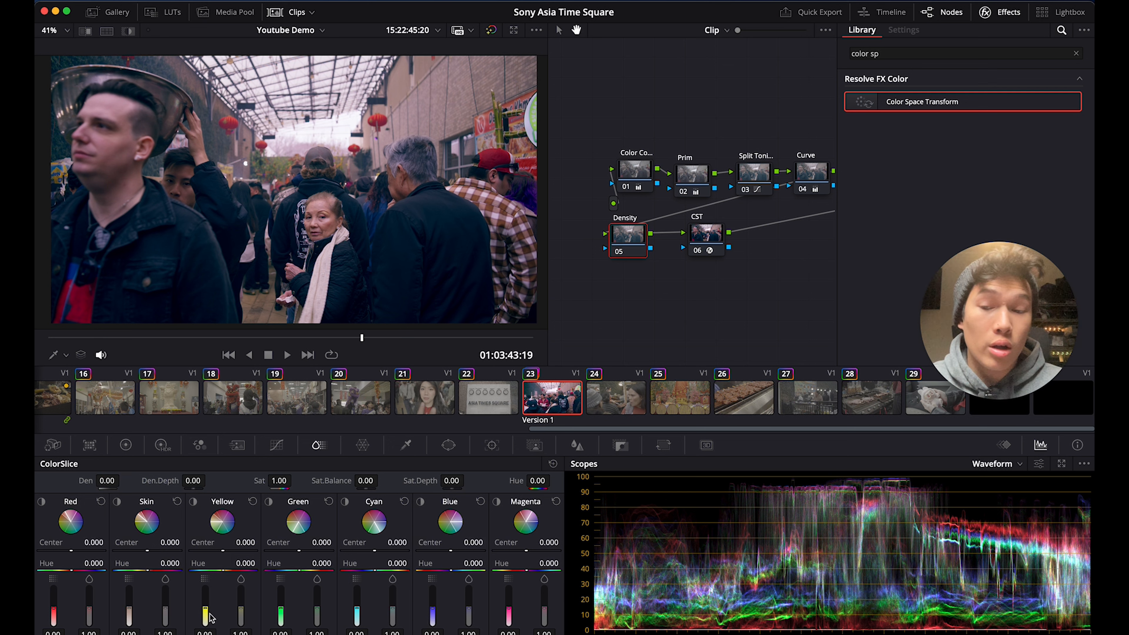
pyautogui.moveTo(204, 612); pyautogui.dragTo(205, 591)
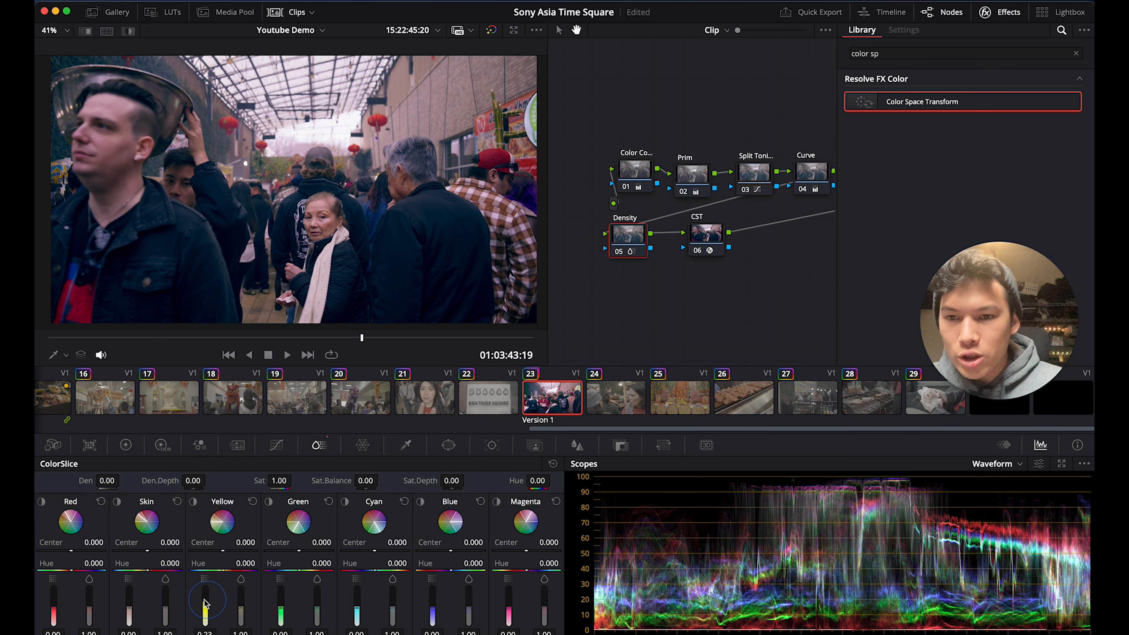
pyautogui.press('super+z')
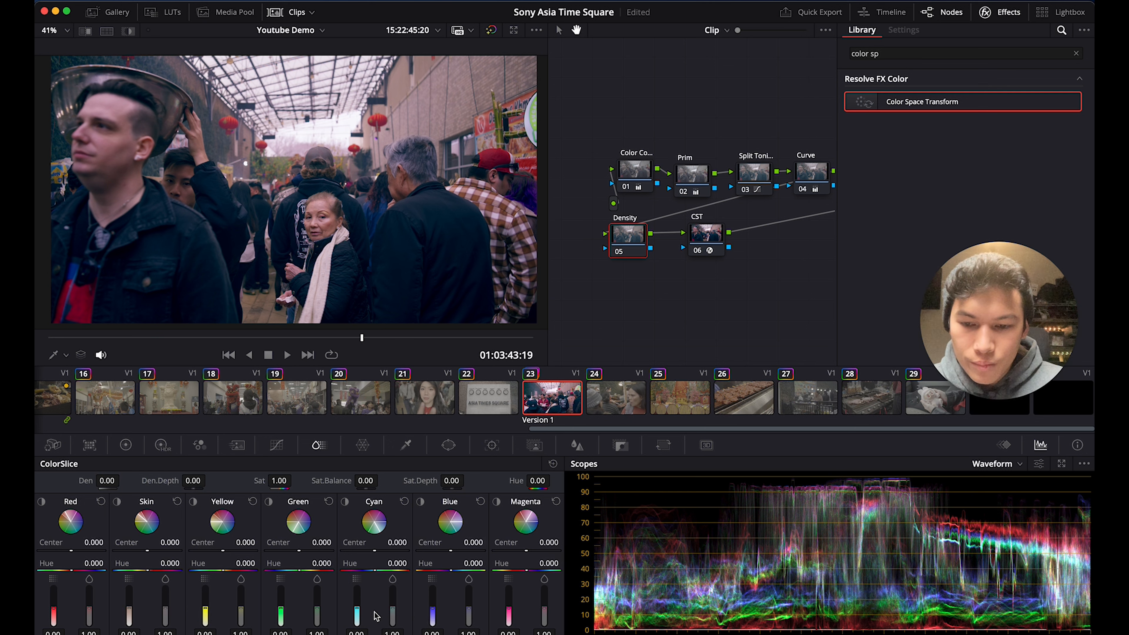
# - Try a Cyan density of 0.24 and a Cyan saturation of 1.24 in ColorSlice, resetting each change
pyautogui.moveTo(358, 612); pyautogui.dragTo(356, 598)
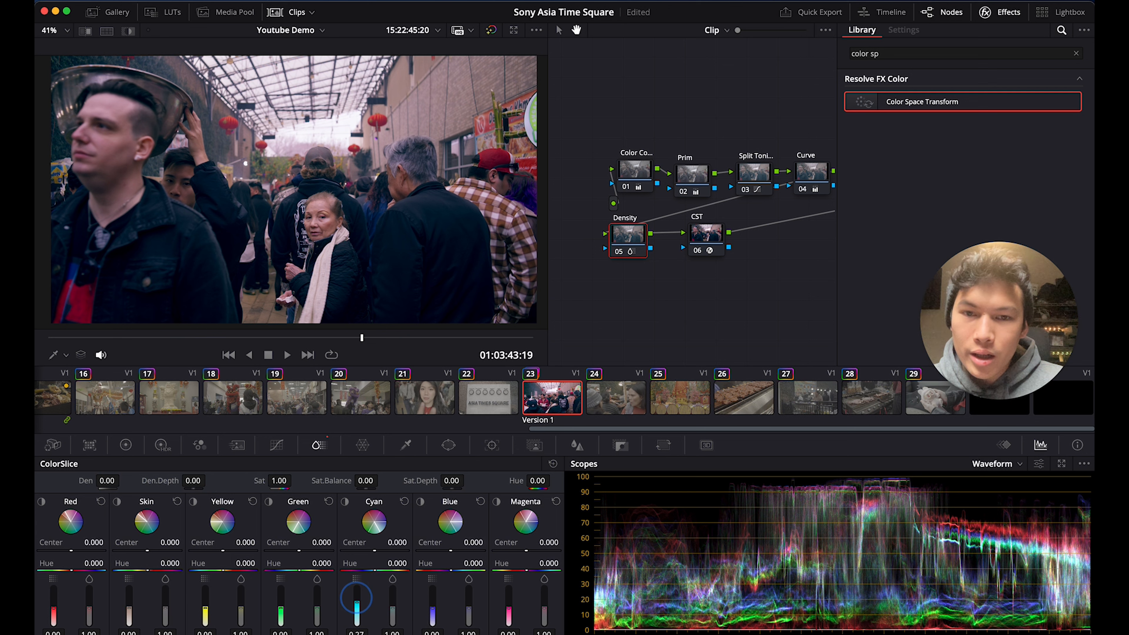
pyautogui.moveTo(358, 603); pyautogui.dragTo(355, 600)
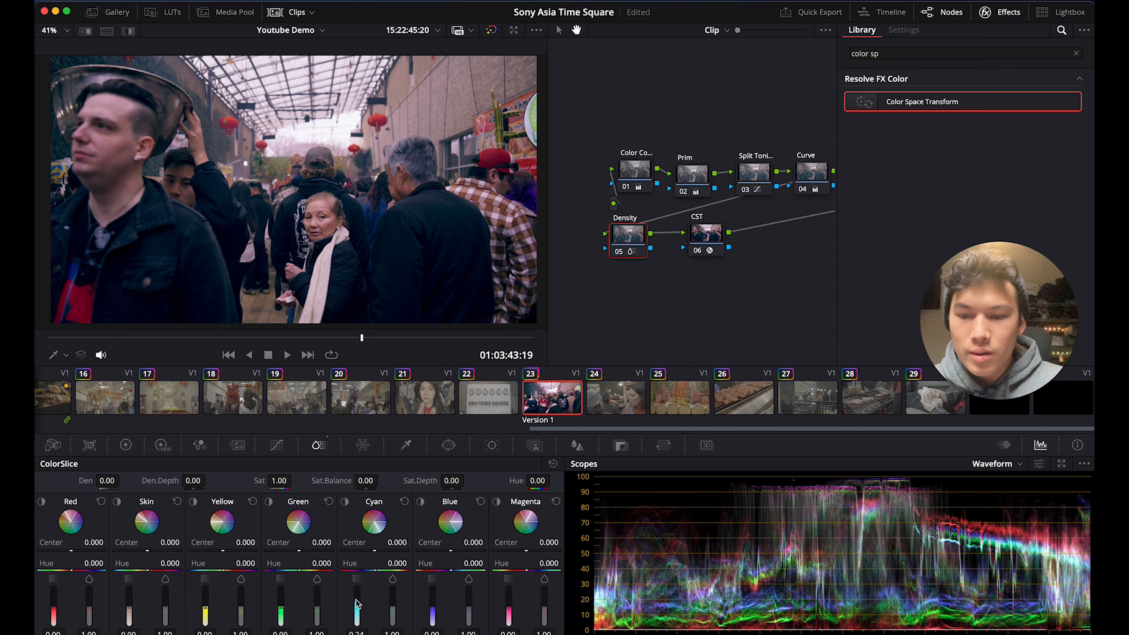
pyautogui.click(403, 501)
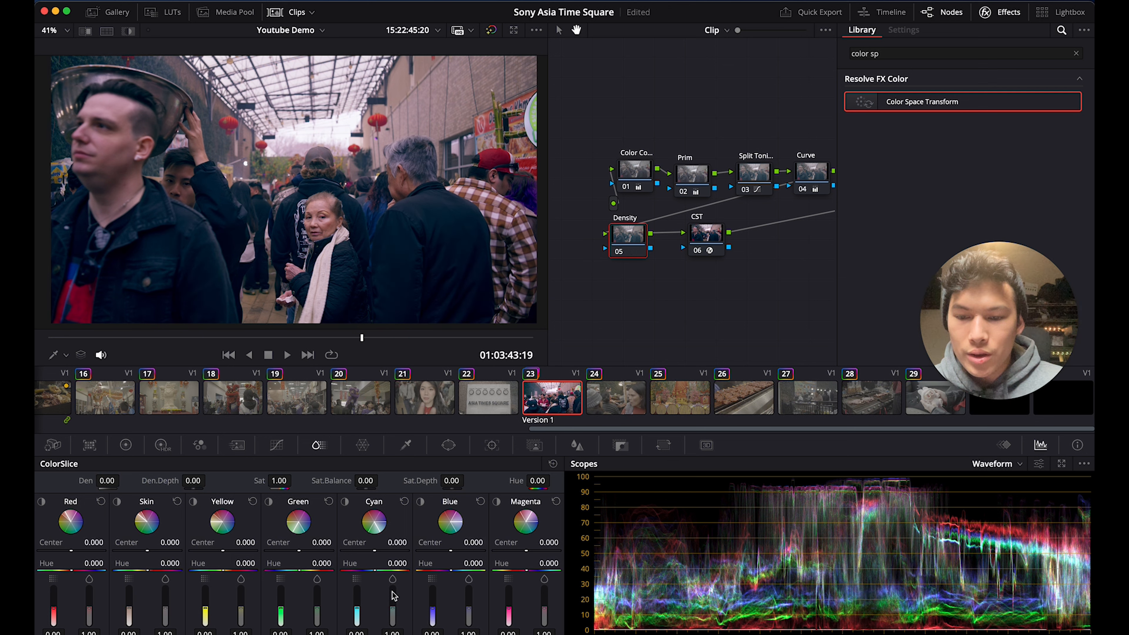
pyautogui.moveTo(393, 607); pyautogui.dragTo(393, 603)
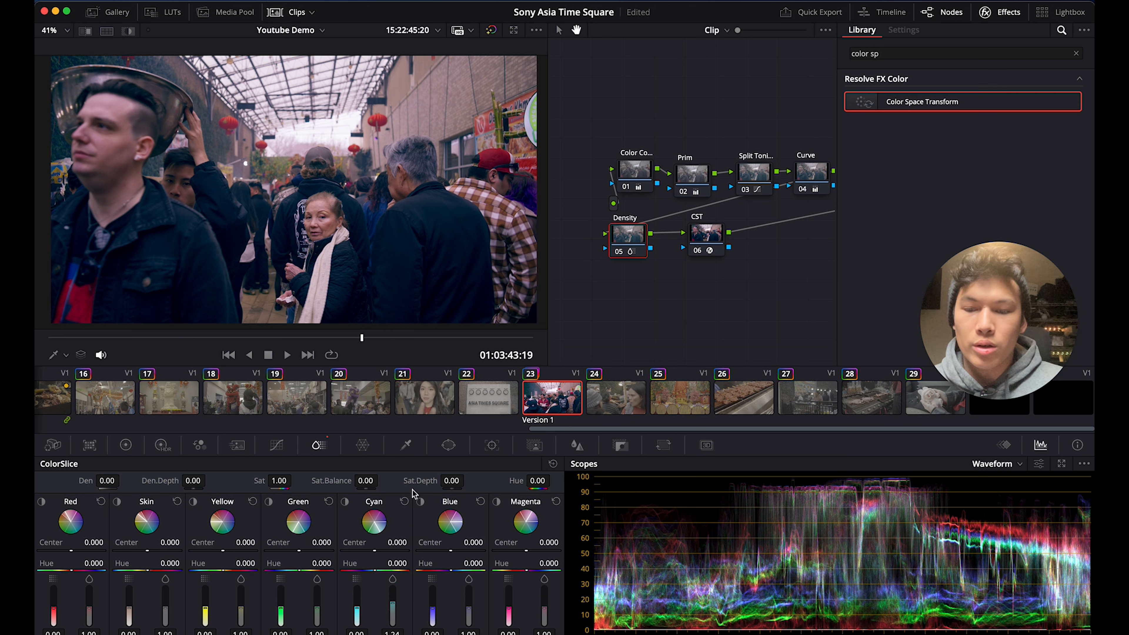
pyautogui.click(552, 463)
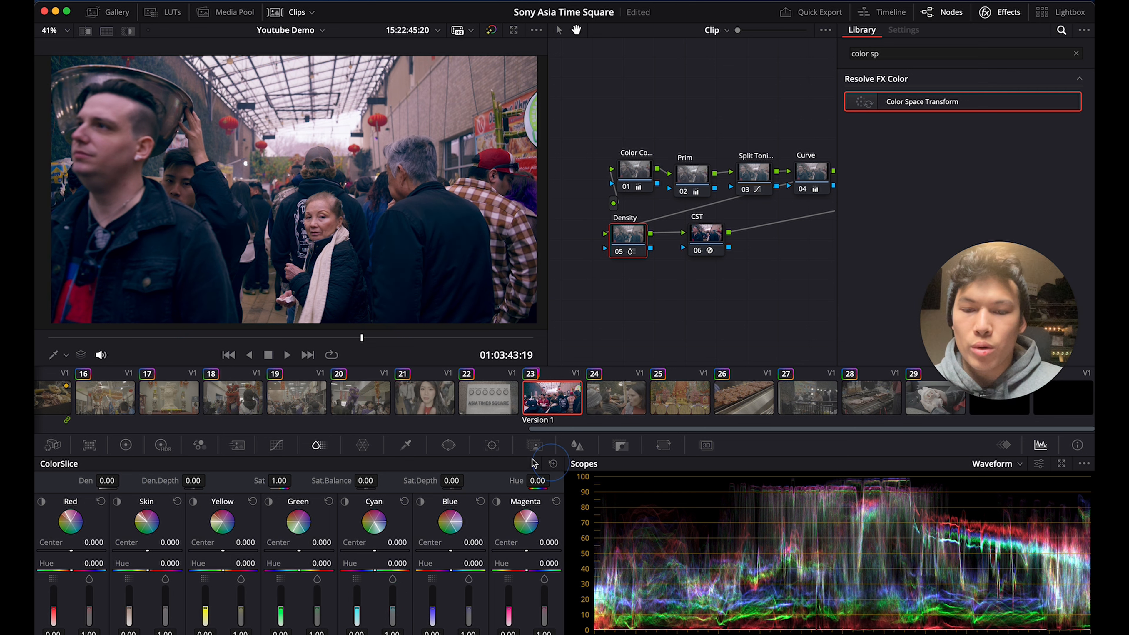
# - Look through the Density node's primaries and saturation curves, trying a raised Hue Vs Sat point in the greens and undoing it
pyautogui.click(126, 445)
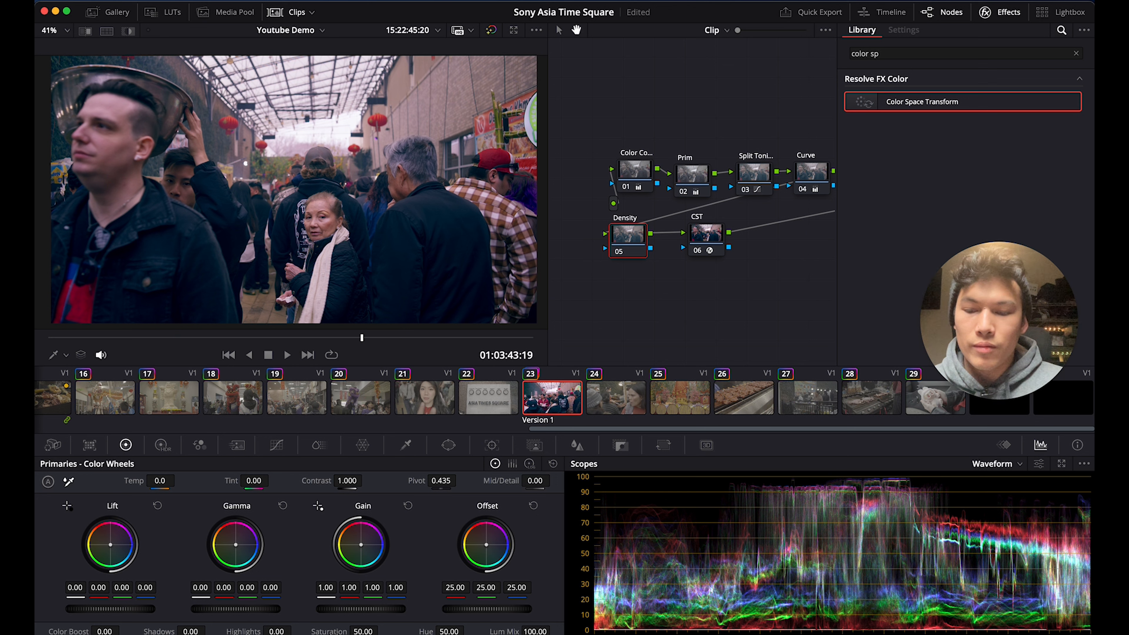
pyautogui.press('super+z')
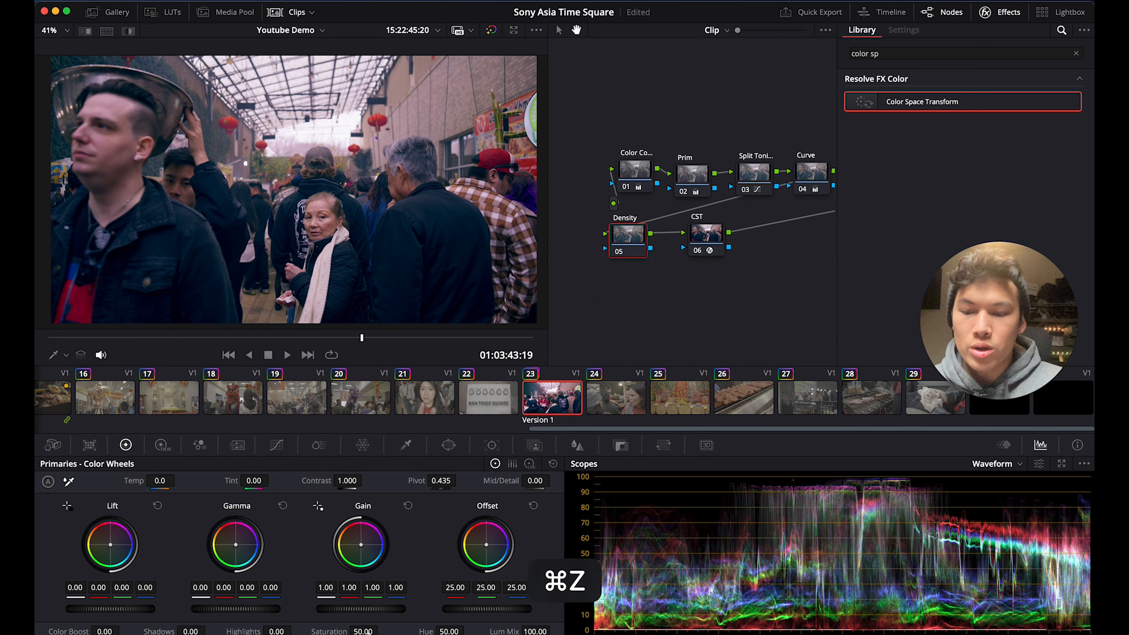
pyautogui.click(278, 446)
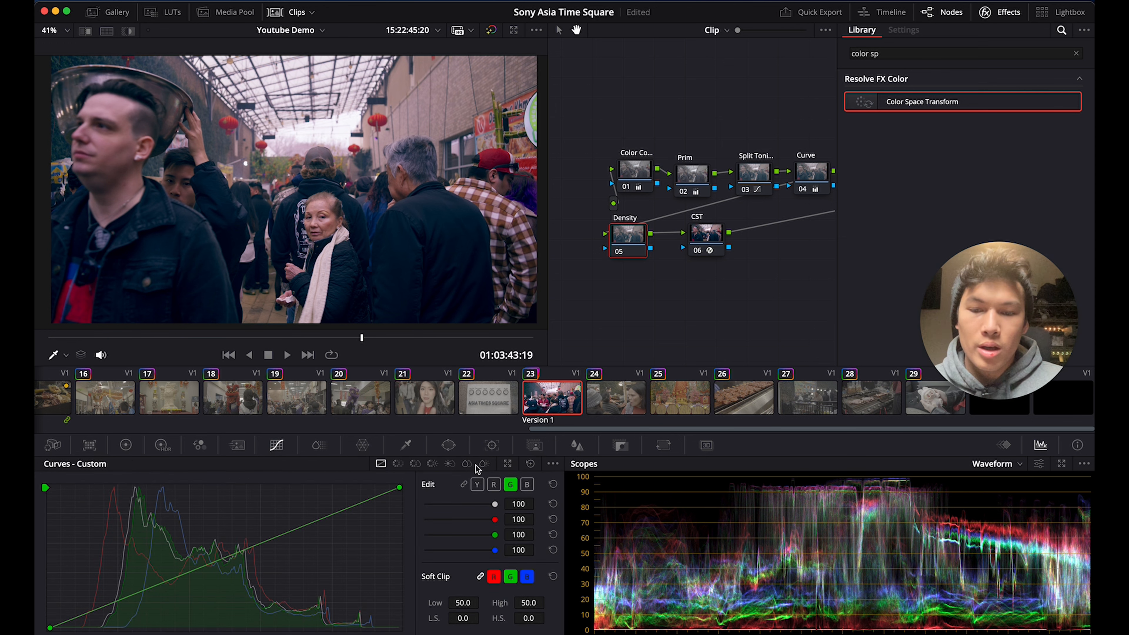
pyautogui.click(465, 464)
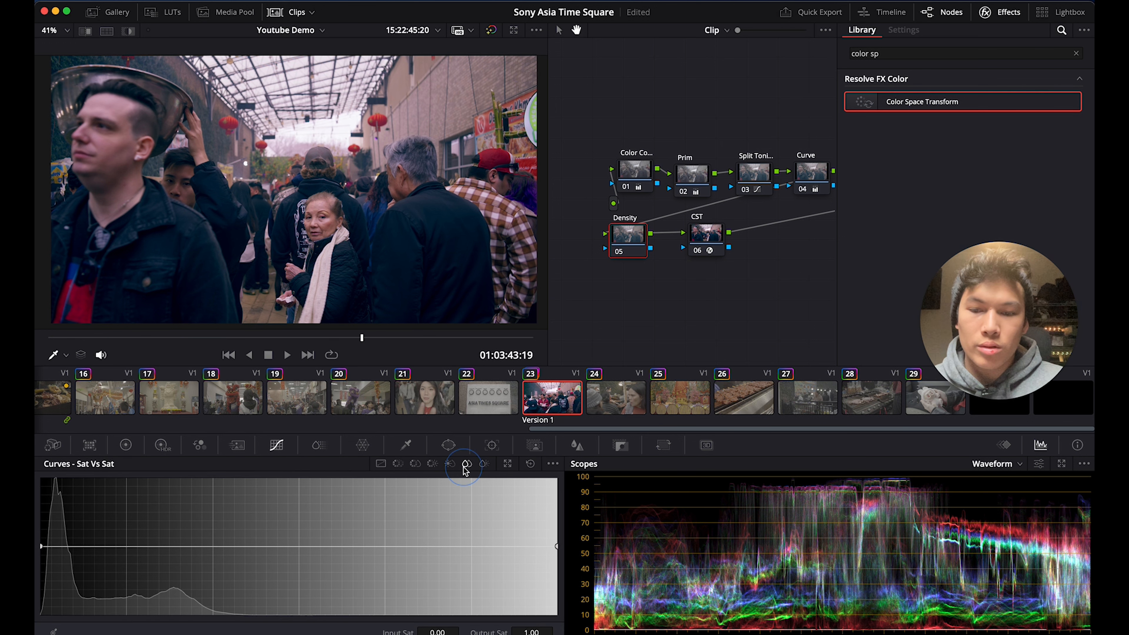
pyautogui.click(399, 464)
pyautogui.click(416, 465)
pyautogui.moveTo(202, 547); pyautogui.dragTo(210, 534)
pyautogui.press('super+z')
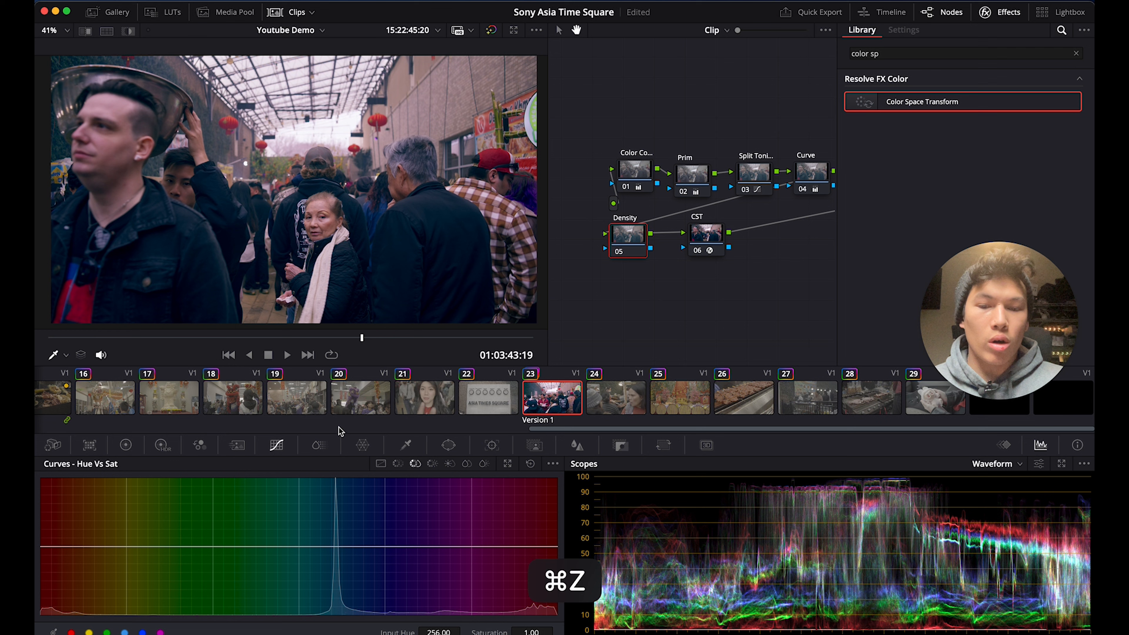
# - Try ColorSlice density 0.14, density depth 0.86 and a higher overall saturation on the Density node, and reset them all
pyautogui.click(640, 296)
pyautogui.click(319, 445)
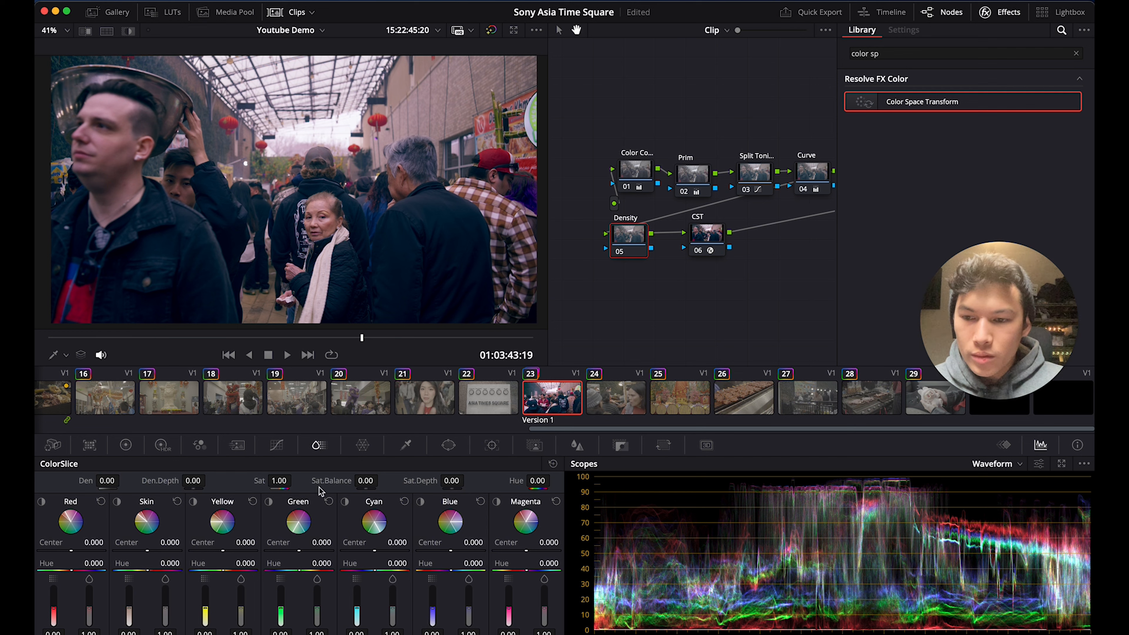
pyautogui.moveTo(111, 481); pyautogui.dragTo(117, 480)
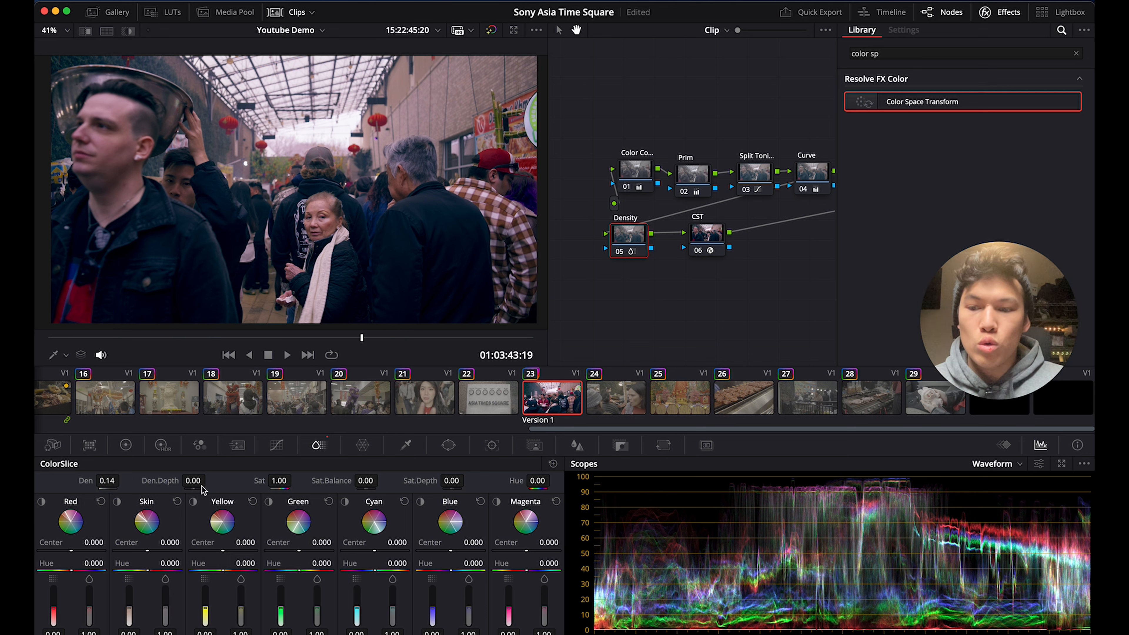
pyautogui.moveTo(194, 482)
pyautogui.mouseDown()
pyautogui.moveTo(227, 484)
pyautogui.moveTo(197, 482)
pyautogui.mouseUp()
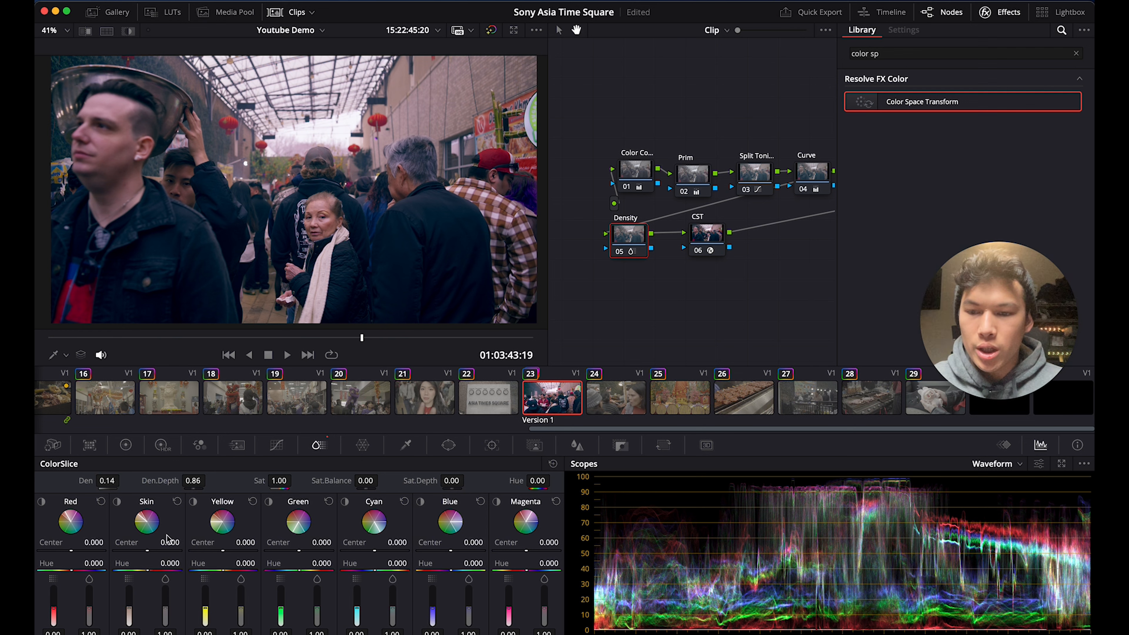
pyautogui.moveTo(285, 484); pyautogui.dragTo(290, 484)
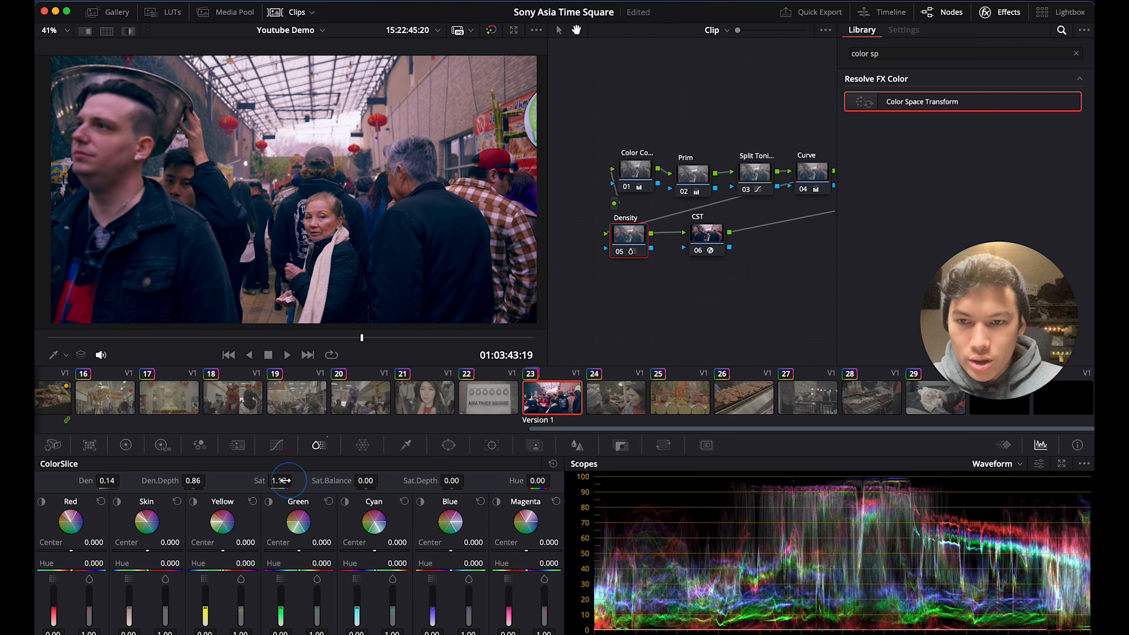
pyautogui.click(553, 463)
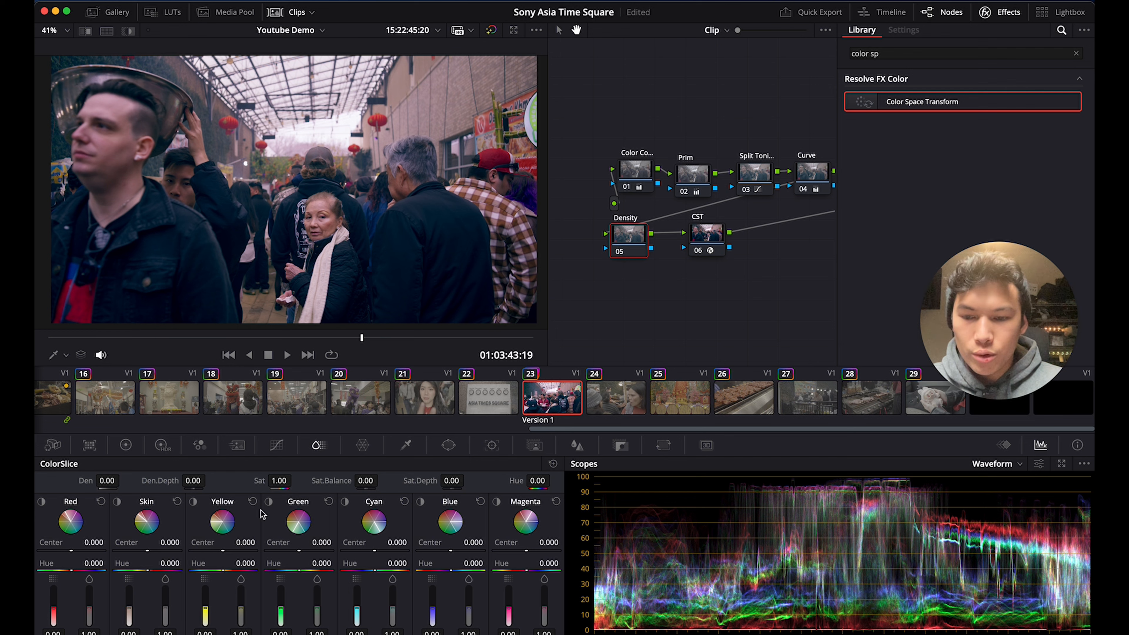
# - In the Density node's ColorSlice, set overall density to 0.18, Cyan density to 0.08, Blue density to 0.04 and Cyan saturation to 0.96
pyautogui.moveTo(108, 481); pyautogui.dragTo(110, 482)
pyautogui.moveTo(357, 608); pyautogui.dragTo(356, 606)
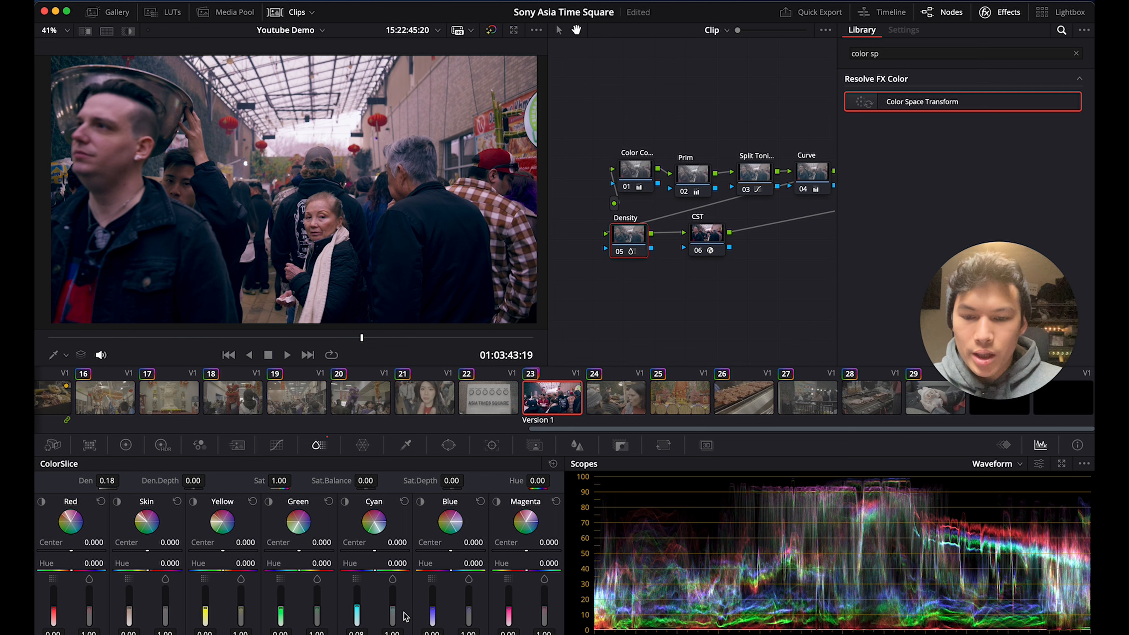
pyautogui.moveTo(431, 614); pyautogui.dragTo(393, 609)
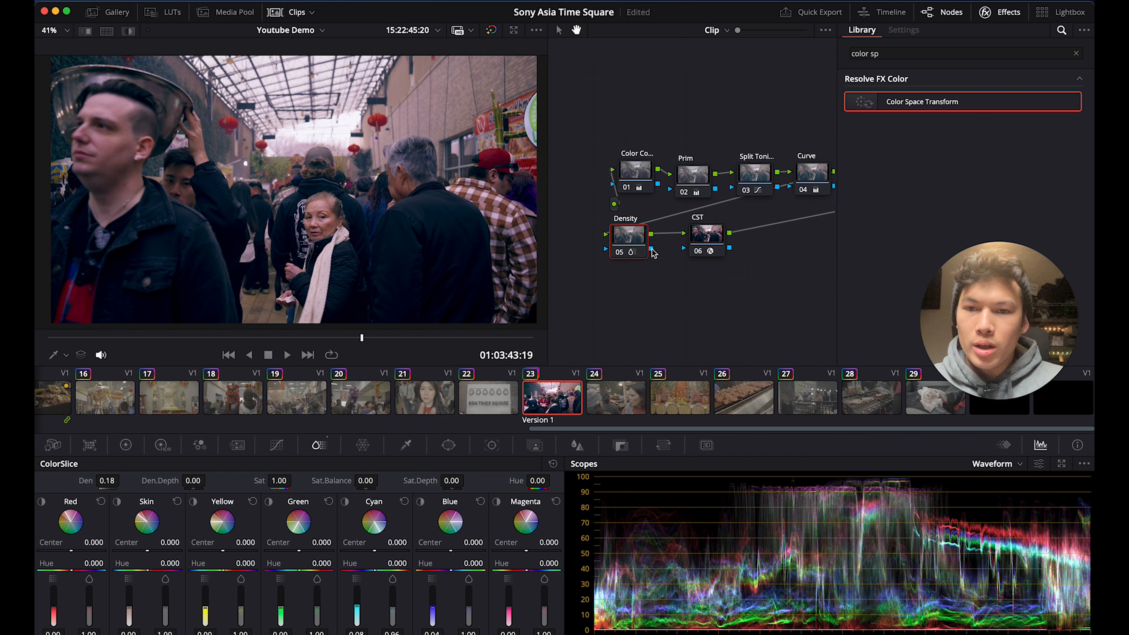
# - Toggle the Density node off and on repeatedly to compare color density, and move the playhead to 01:03:43:22
pyautogui.press('super+d')
pyautogui.press('super+d')
pyautogui.press('super+d')
pyautogui.press('super+d')
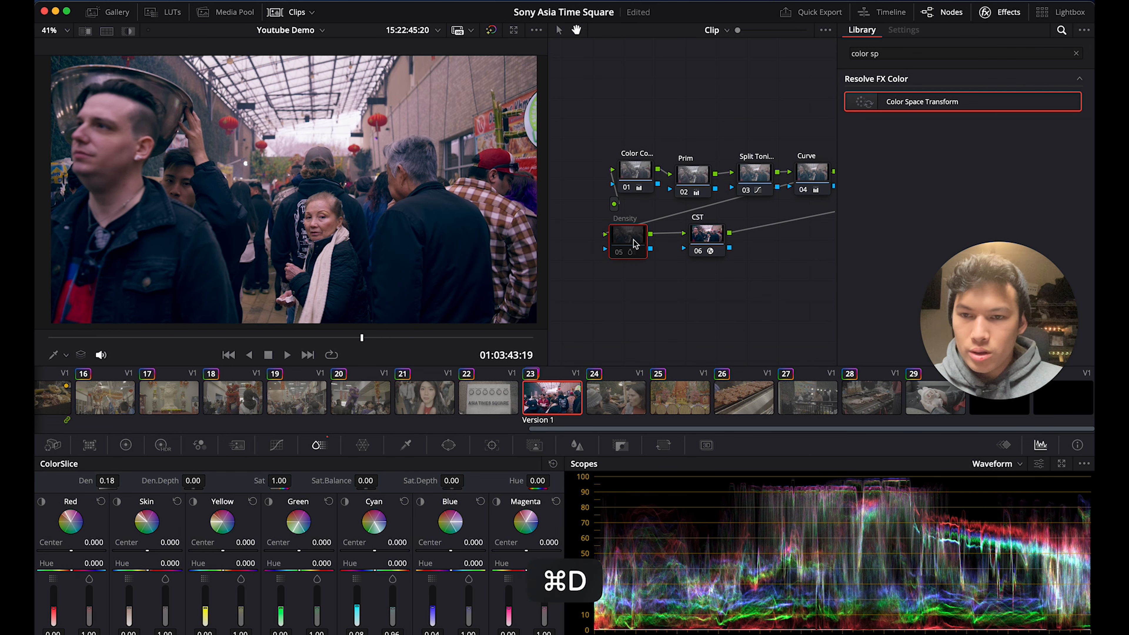
pyautogui.press('super+d')
pyautogui.press('super+d')
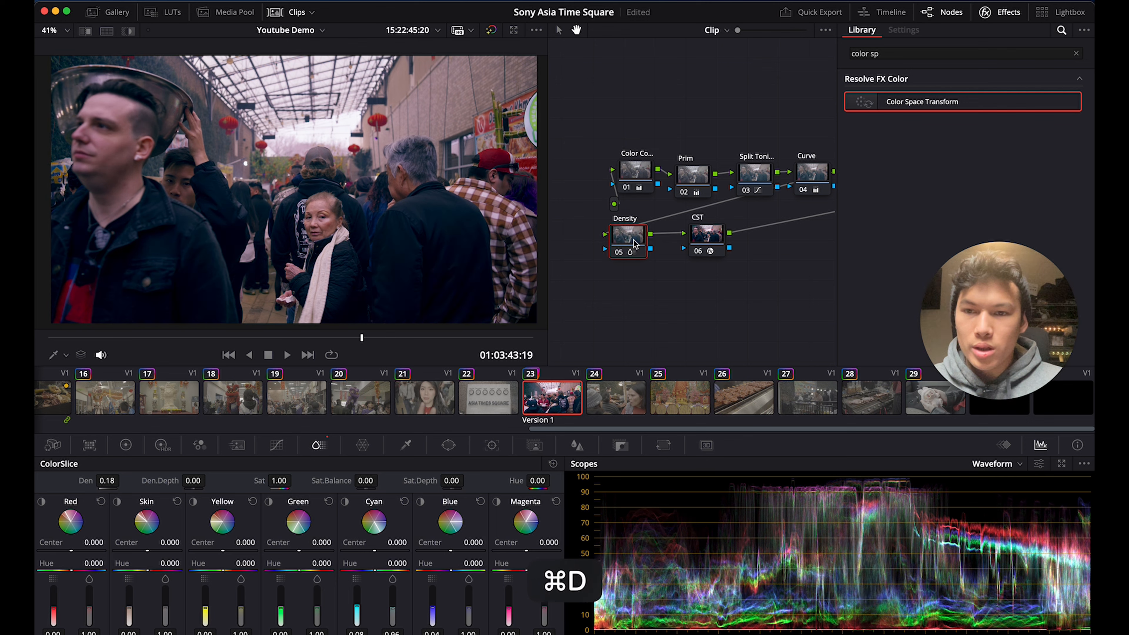
pyautogui.moveTo(304, 346); pyautogui.dragTo(368, 340)
# - Move the CST node farther from the Density node in the second row to leave space between them
pyautogui.click(623, 291)
pyautogui.moveTo(737, 297); pyautogui.dragTo(668, 303)
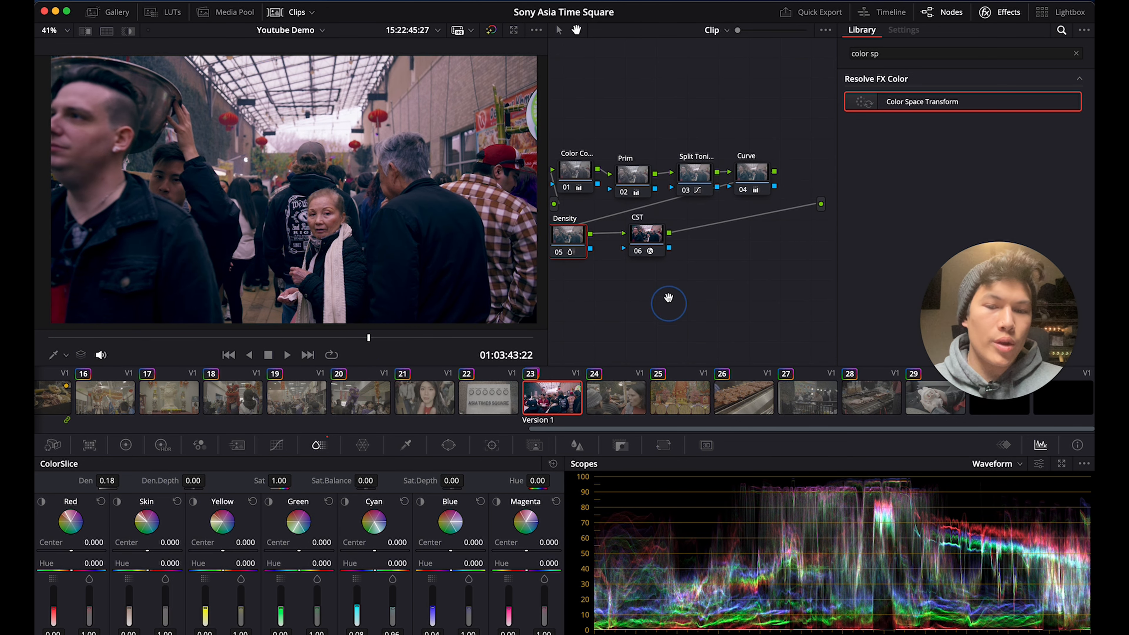
pyautogui.click(647, 236)
pyautogui.moveTo(647, 236); pyautogui.dragTo(734, 232)
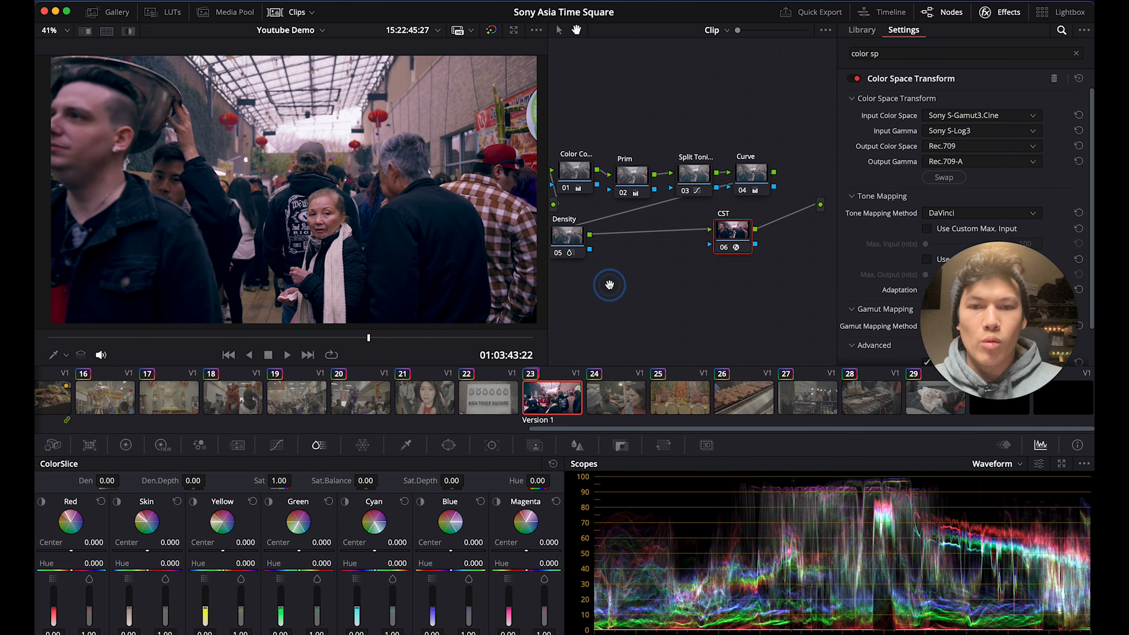
pyautogui.moveTo(627, 287); pyautogui.dragTo(665, 287)
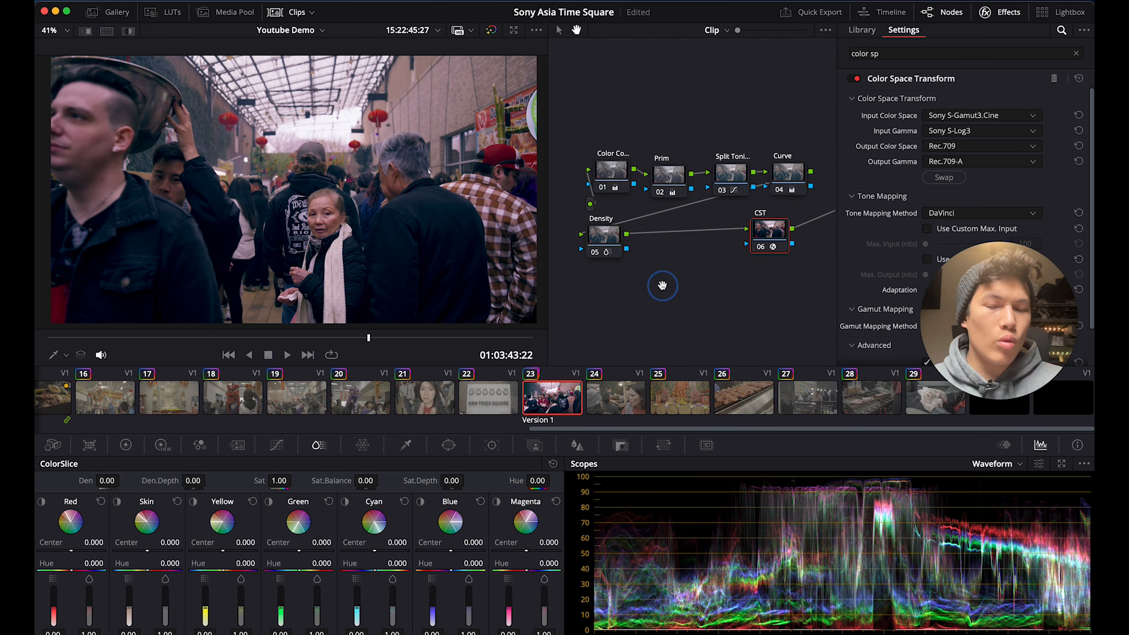
# - Add a serial node between the Density and CST nodes and label it "RGB Mixer"
pyautogui.click(596, 240)
pyautogui.click(598, 231)
pyautogui.click(596, 304)
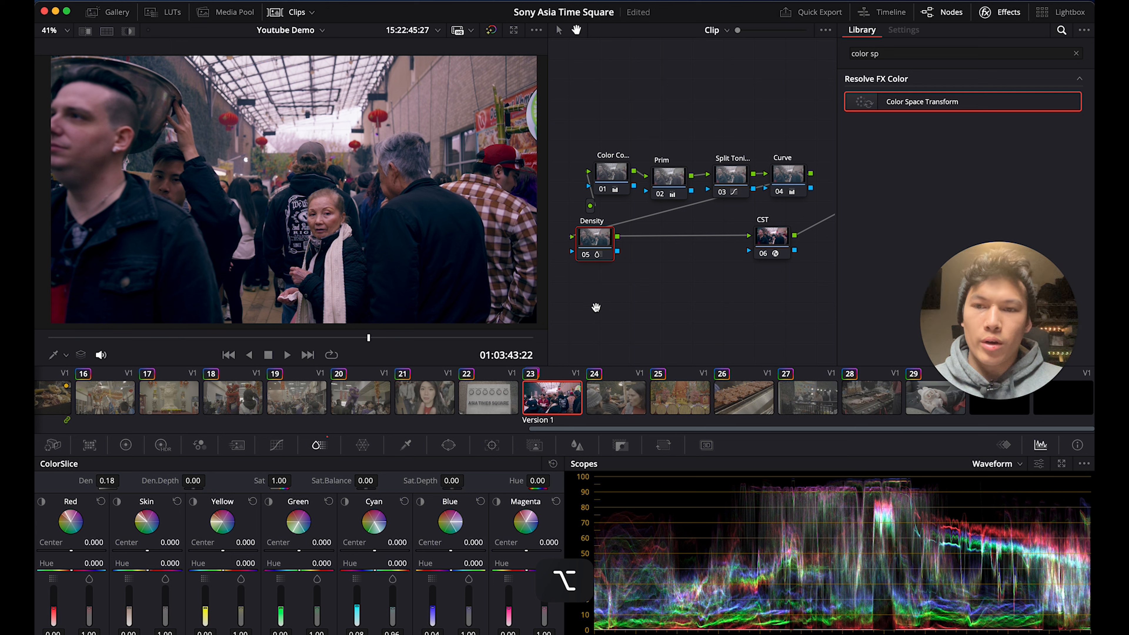
pyautogui.hotkey('alt', 's')
pyautogui.press('Tab')
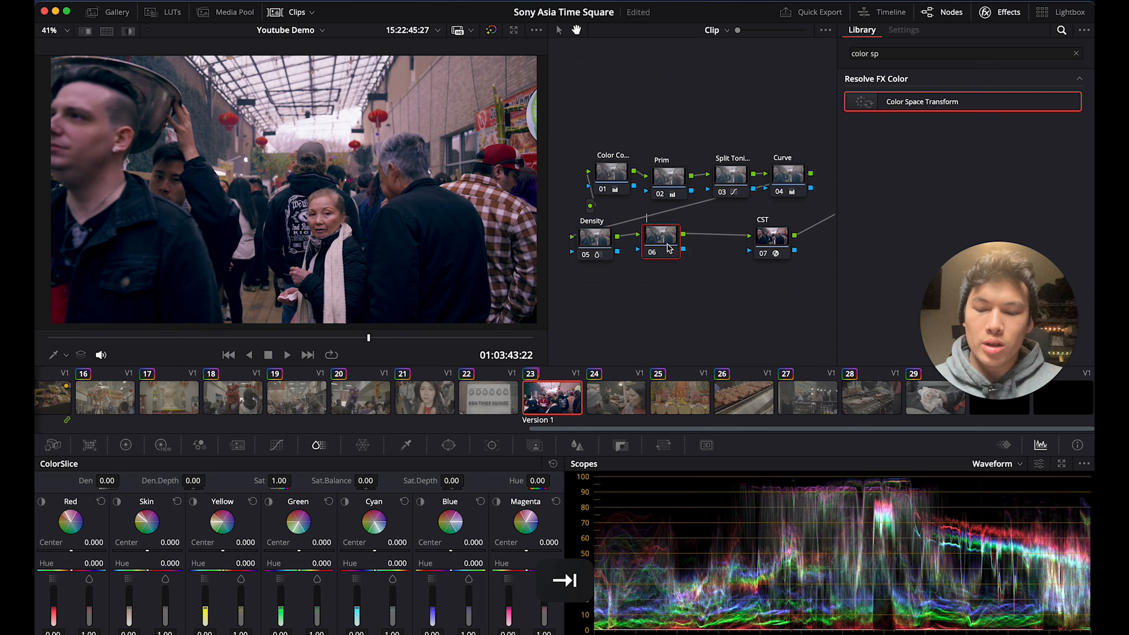
pyautogui.write('RGB Mixer')
pyautogui.press('Return')
pyautogui.click(688, 302)
pyautogui.click(656, 347)
pyautogui.click(712, 296)
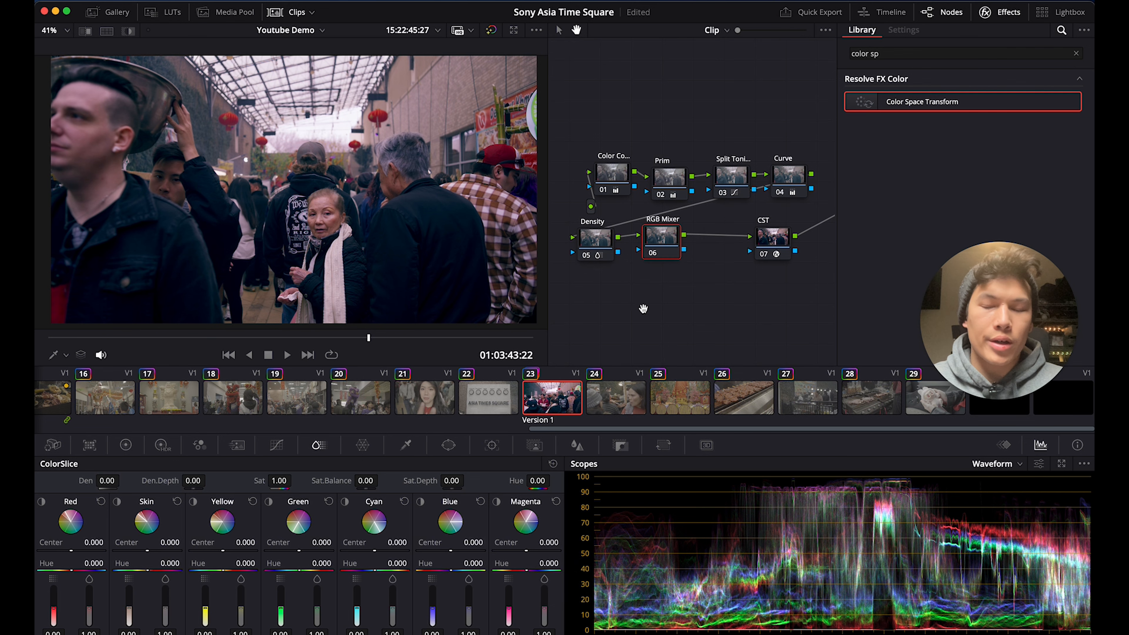
pyautogui.click(666, 307)
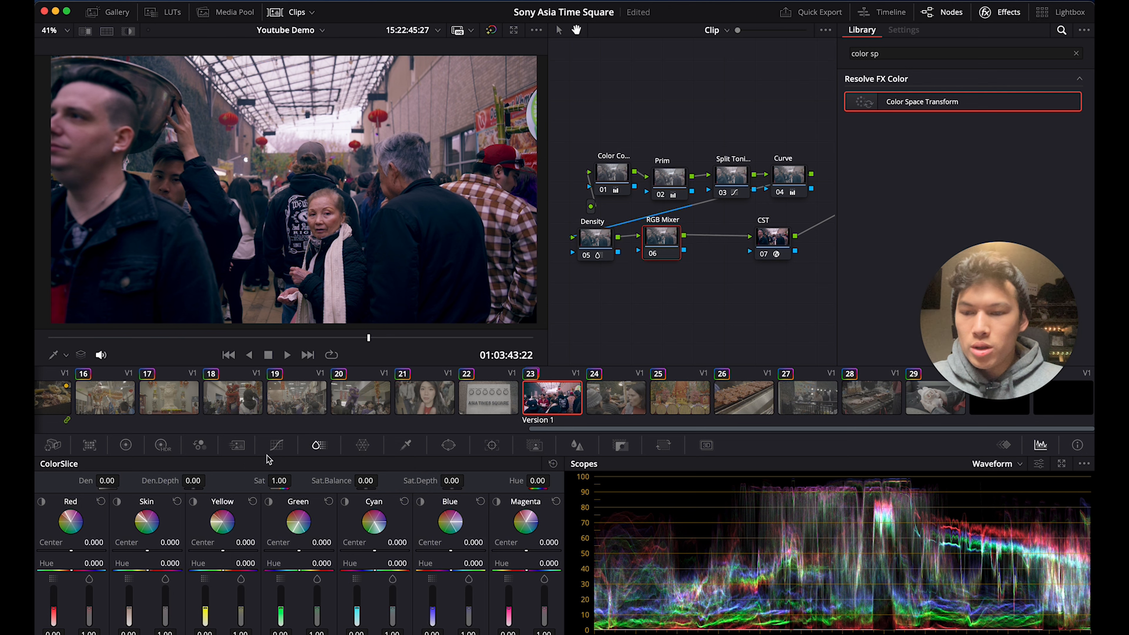
# - Open the RGB Mixer, try 0.06 green in the Blue Output, and switch the scope to Vectorscope
pyautogui.click(200, 447)
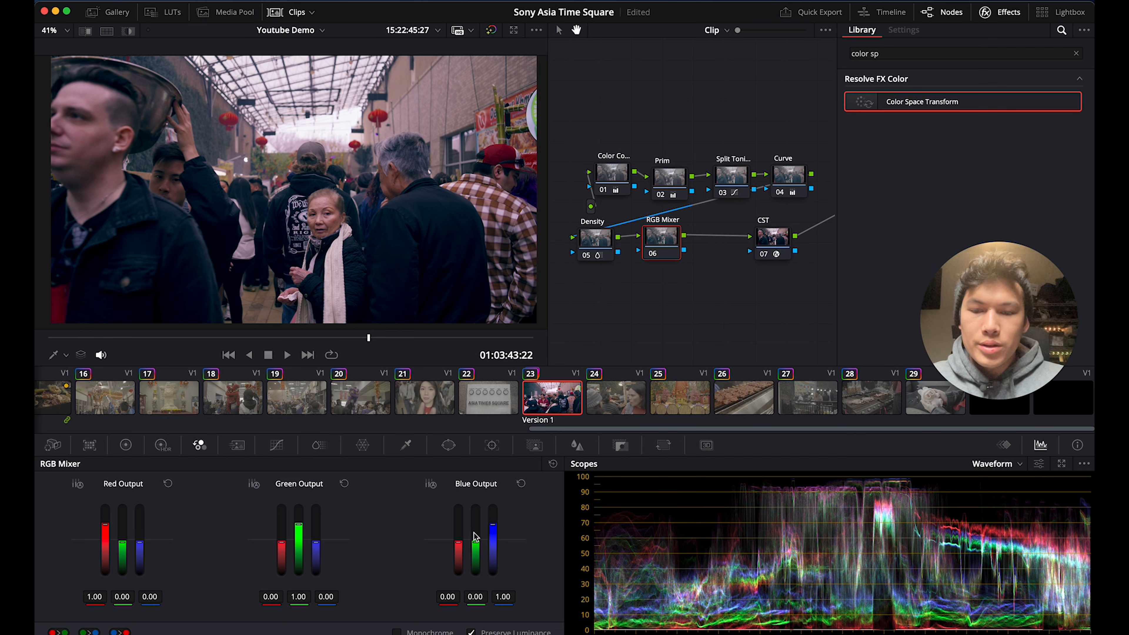
pyautogui.moveTo(477, 546); pyautogui.dragTo(475, 542)
pyautogui.click(1020, 464)
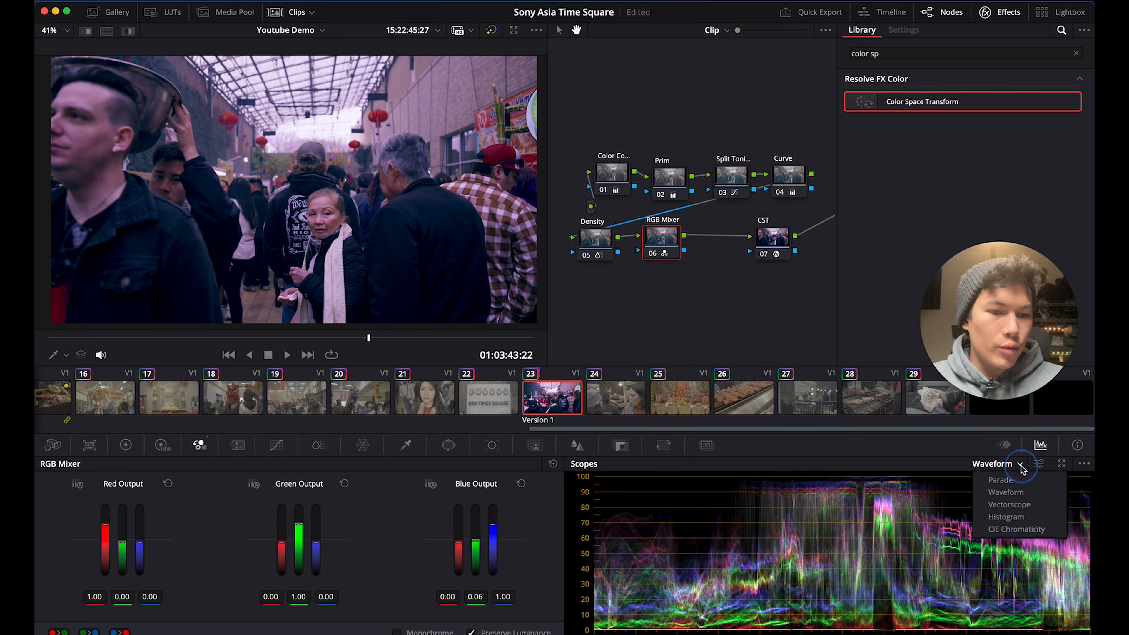
pyautogui.click(1014, 480)
pyautogui.click(1006, 464)
pyautogui.click(1016, 504)
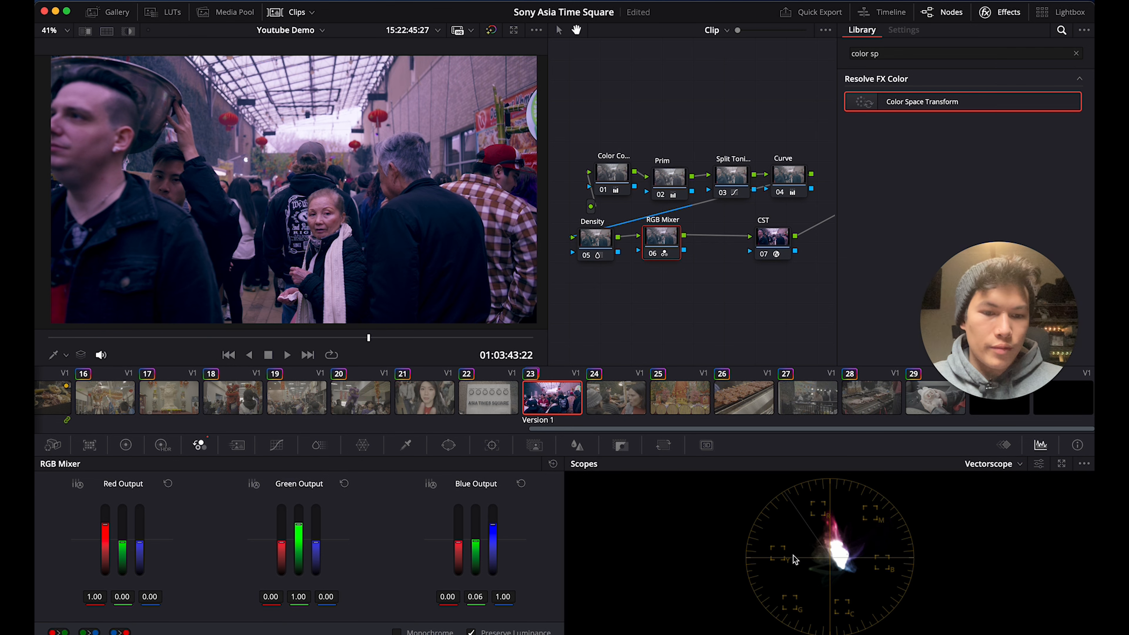
# - Try -0.26 green in the Blue Output and 0.15 blue in the Green Output, resetting each output
pyautogui.moveTo(479, 535); pyautogui.dragTo(478, 552)
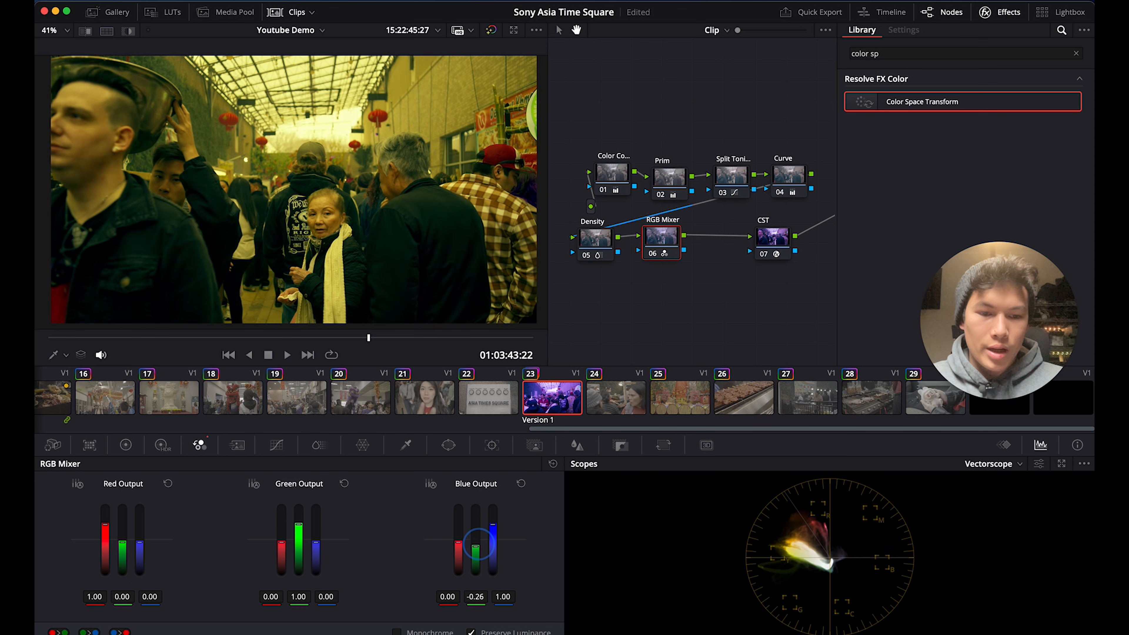
pyautogui.click(520, 484)
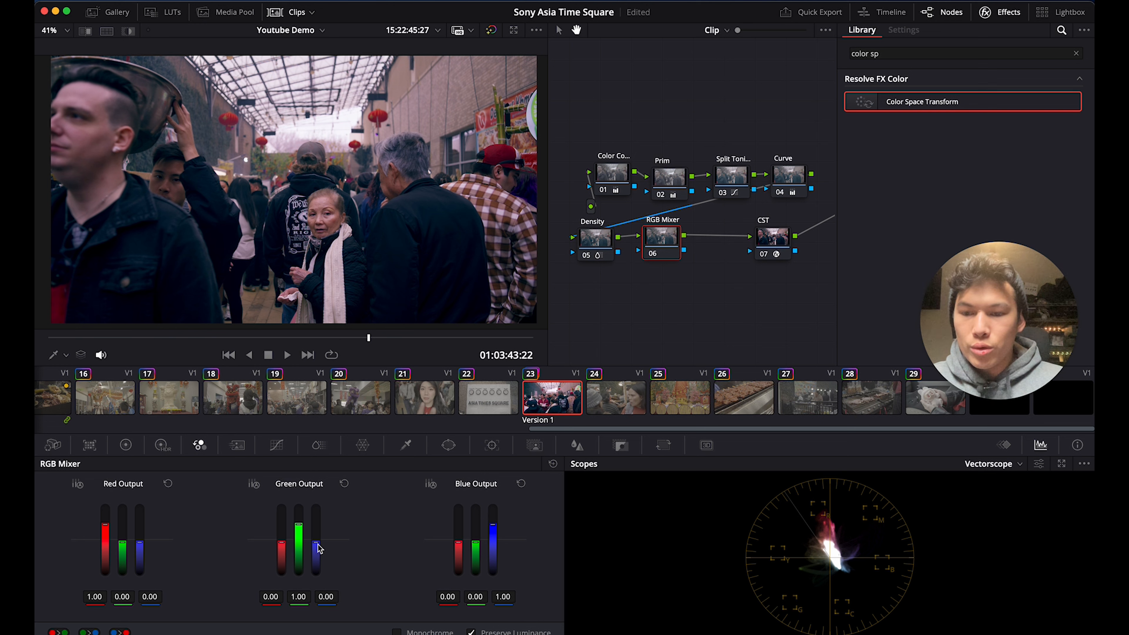
pyautogui.moveTo(315, 544); pyautogui.dragTo(317, 540)
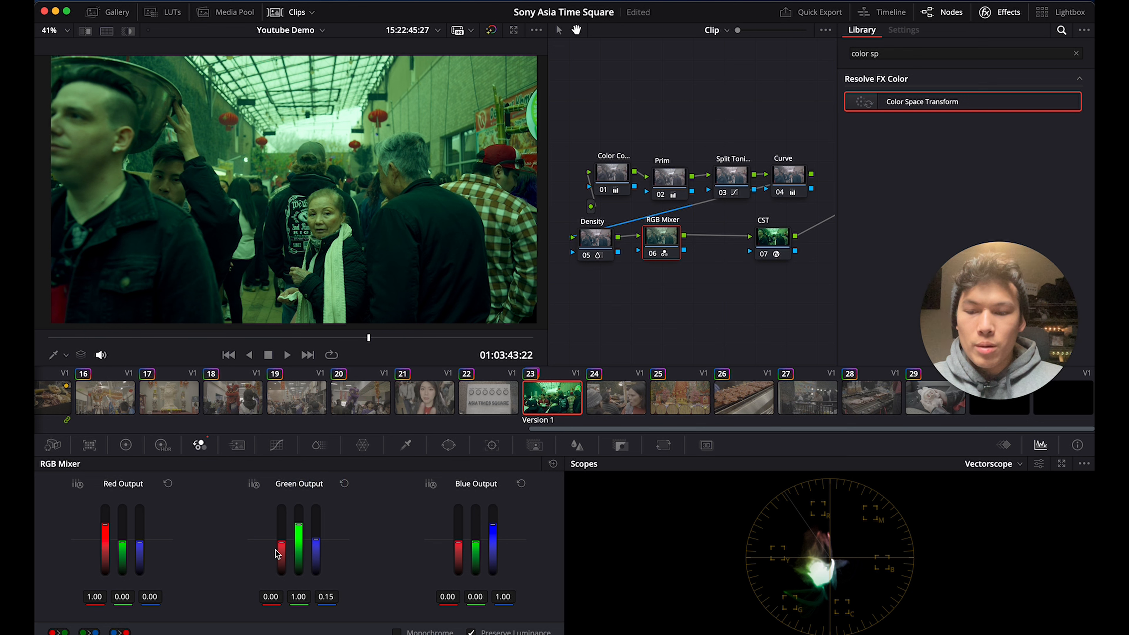
pyautogui.click(344, 484)
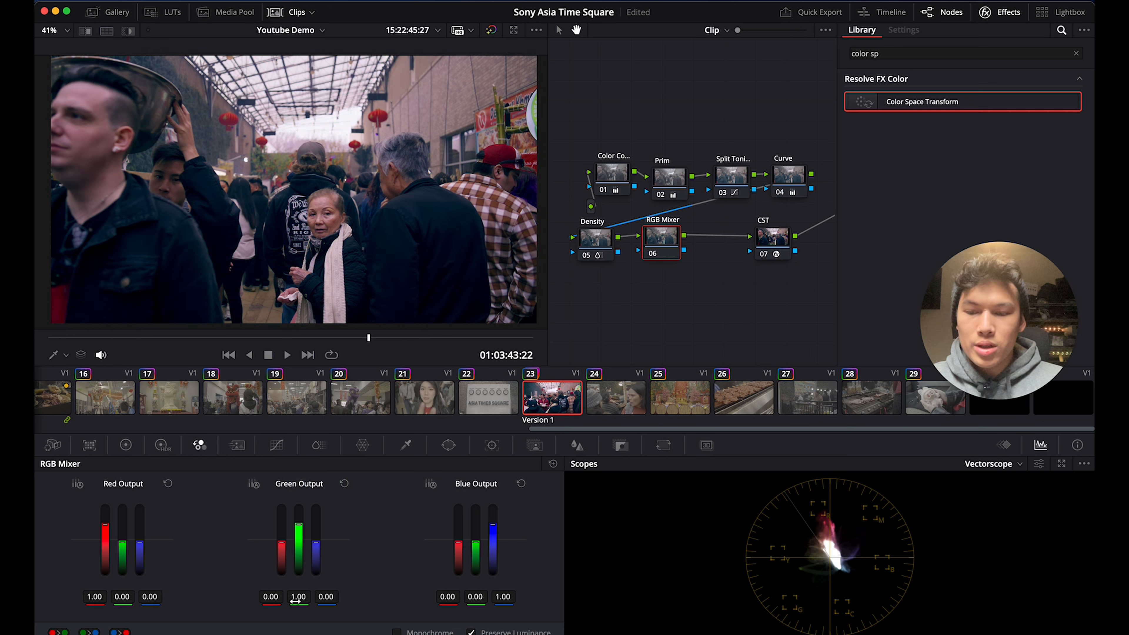
# - In the RGB Mixer's Green Output, set blue to 0.15, green to 0.92 and red to -0.08
pyautogui.moveTo(316, 543); pyautogui.dragTo(315, 539)
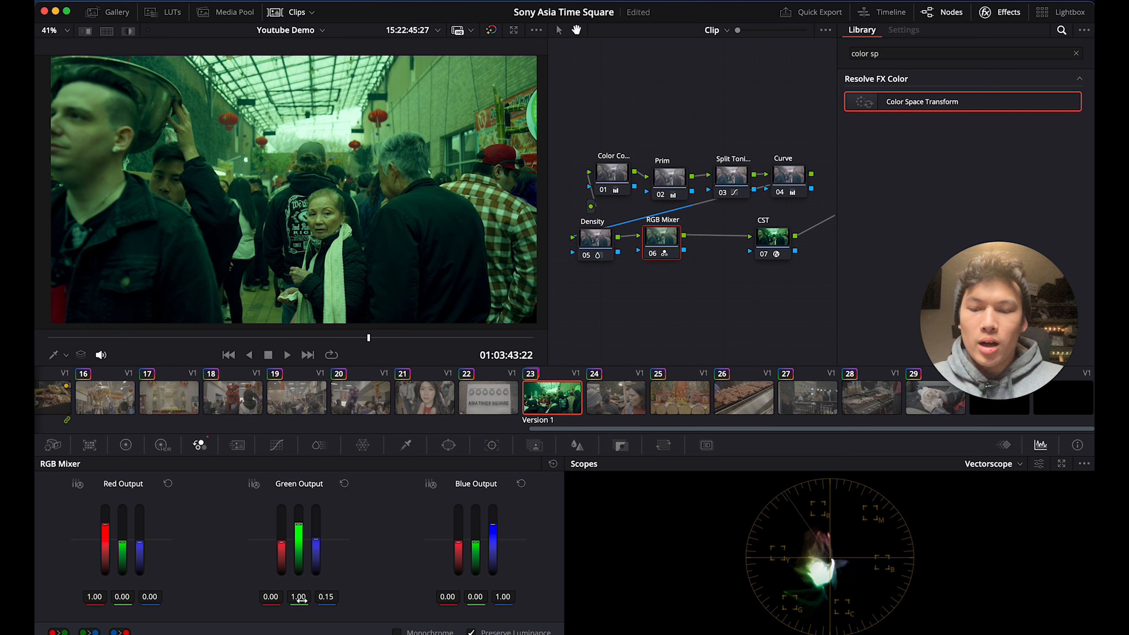
pyautogui.moveTo(301, 600); pyautogui.dragTo(299, 600)
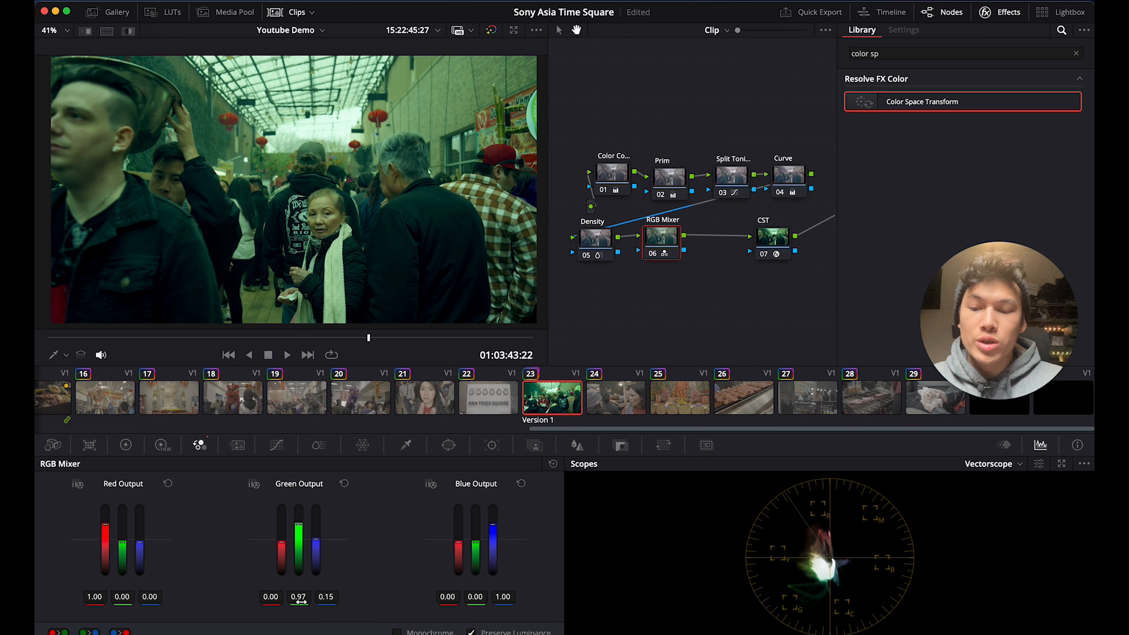
pyautogui.moveTo(299, 600); pyautogui.dragTo(271, 600)
pyautogui.click(271, 600)
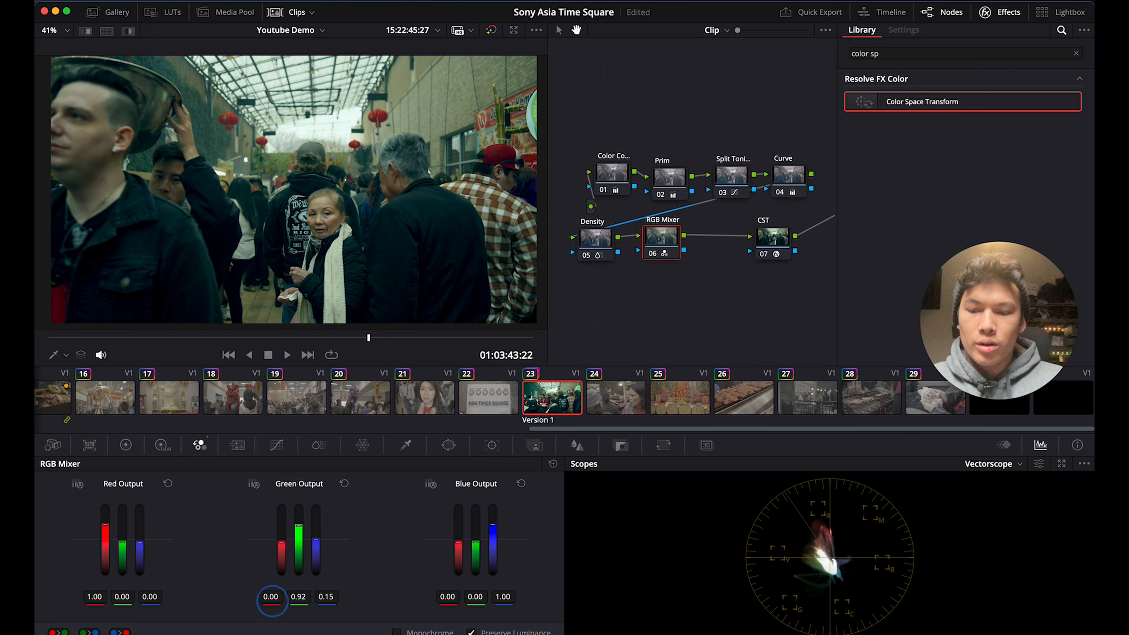
pyautogui.moveTo(272, 601); pyautogui.dragTo(268, 603)
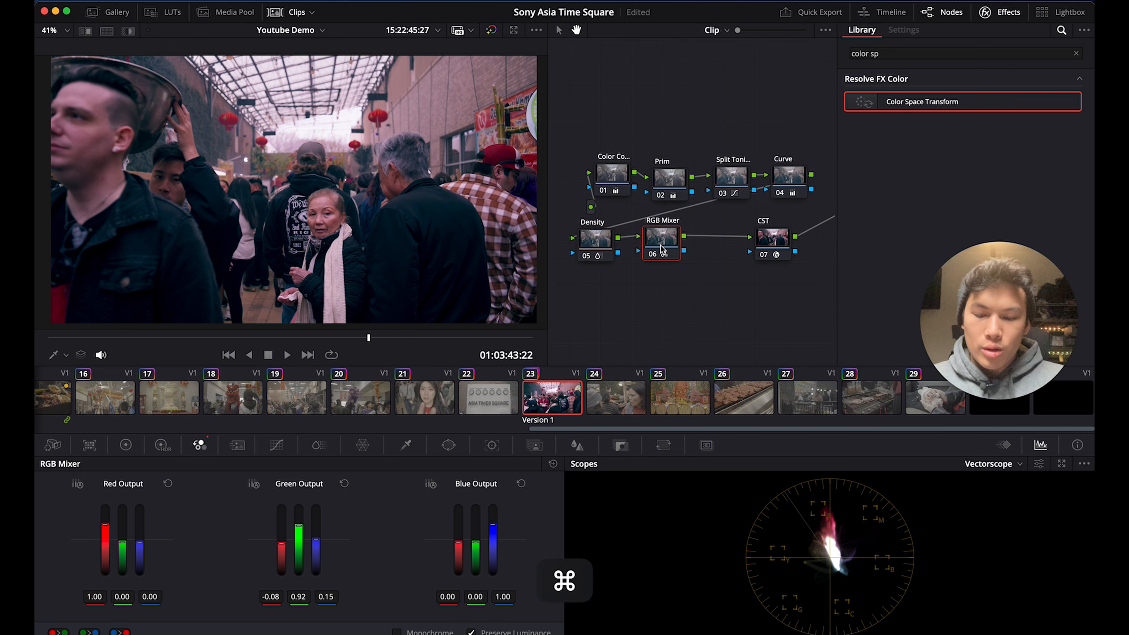
# - Toggle the RGB Mixer node off and on repeatedly to compare the Green Output adjustment
pyautogui.press('super+d')
pyautogui.press('super+d')
pyautogui.press('super+d')
pyautogui.press('super+d')
pyautogui.press('super+d')
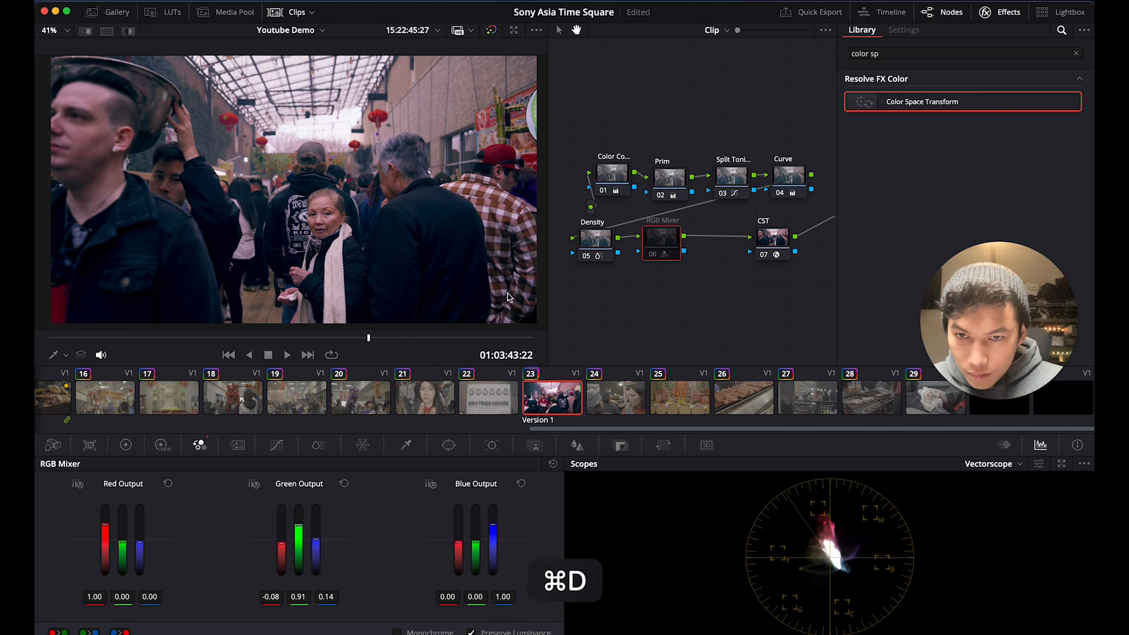
pyautogui.press('super+d')
pyautogui.press('super+d')
pyautogui.press('super+d')
pyautogui.press('super+d')
pyautogui.press('super+d')
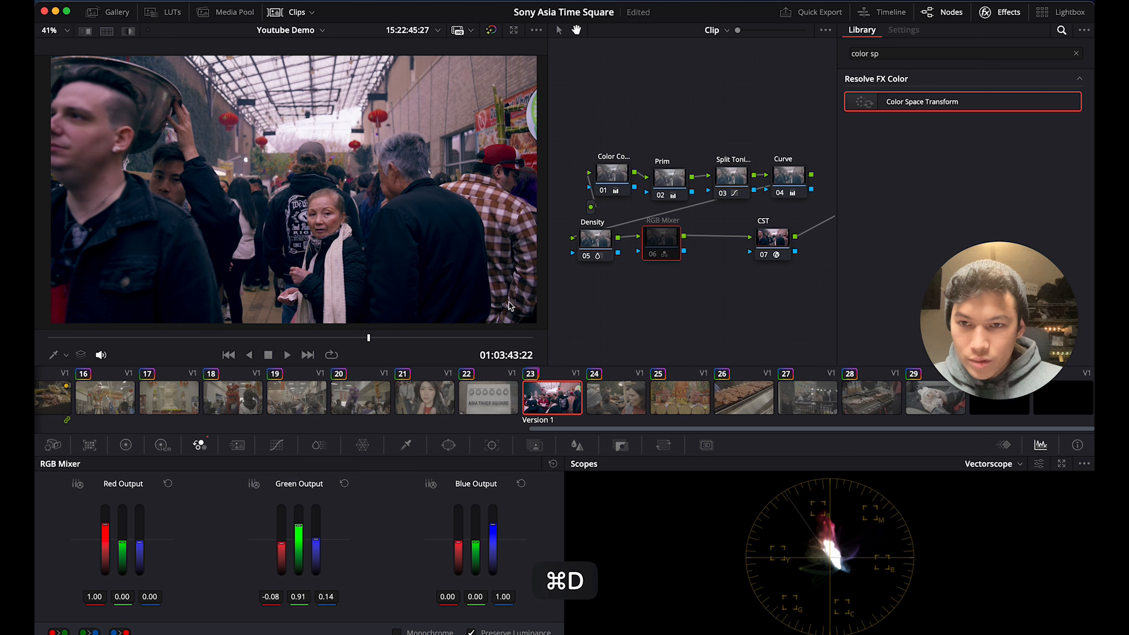
pyautogui.press('super+d')
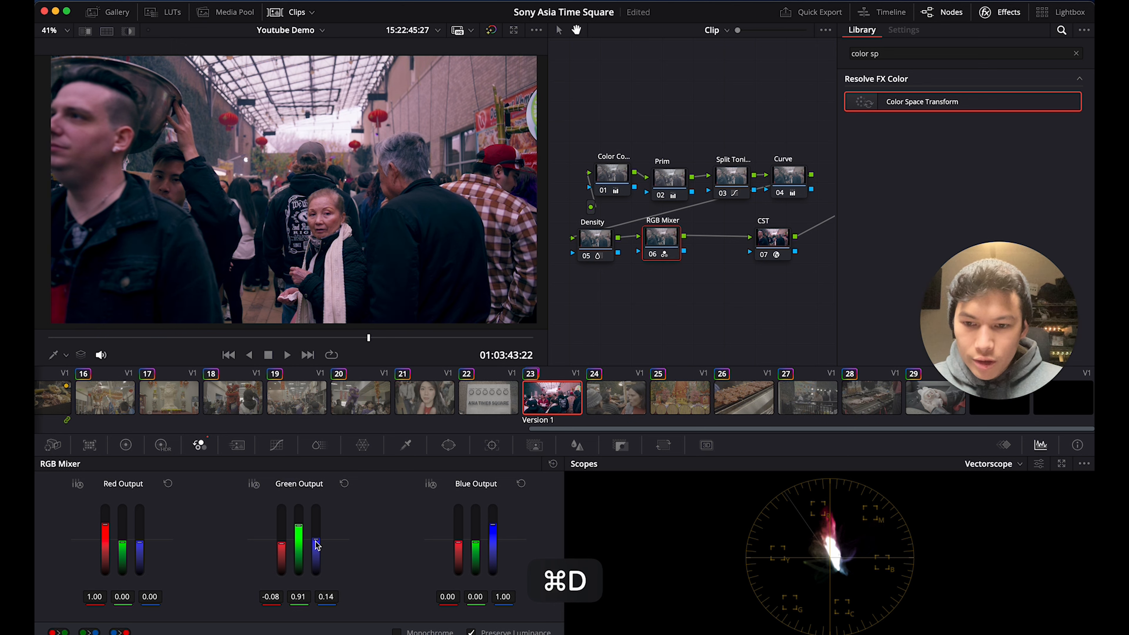
# - Reset the RGB Mixer's Green Output and set its blue to 0.50, green to 0.75 and red to -0.25
pyautogui.moveTo(317, 545)
pyautogui.mouseDown()
pyautogui.moveTo(316, 526)
pyautogui.moveTo(316, 541)
pyautogui.mouseUp()
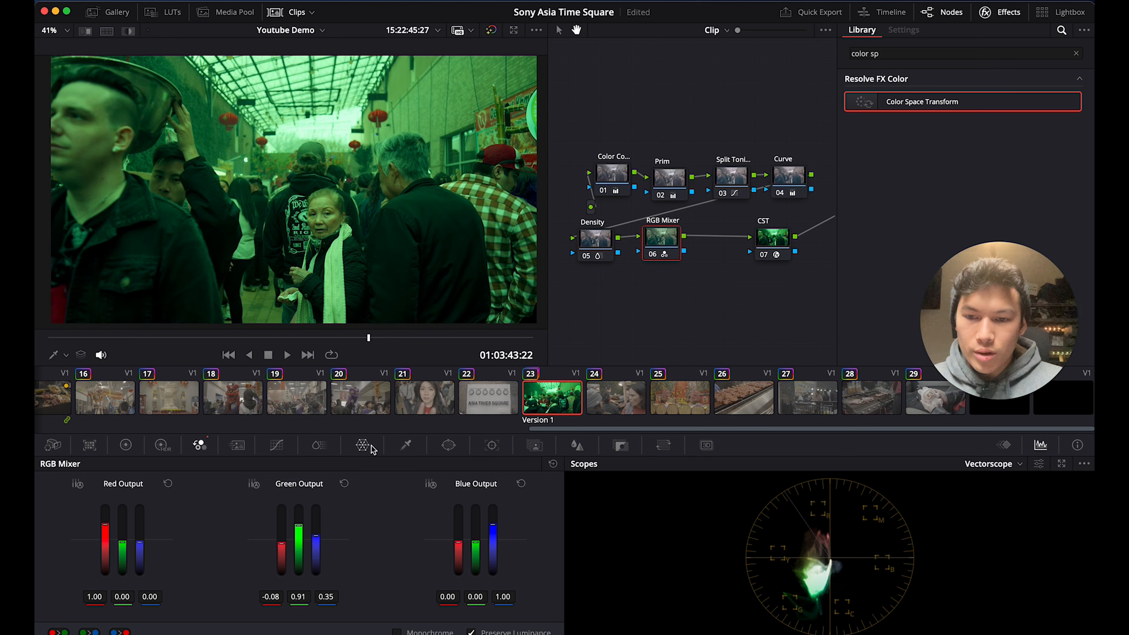
pyautogui.click(345, 484)
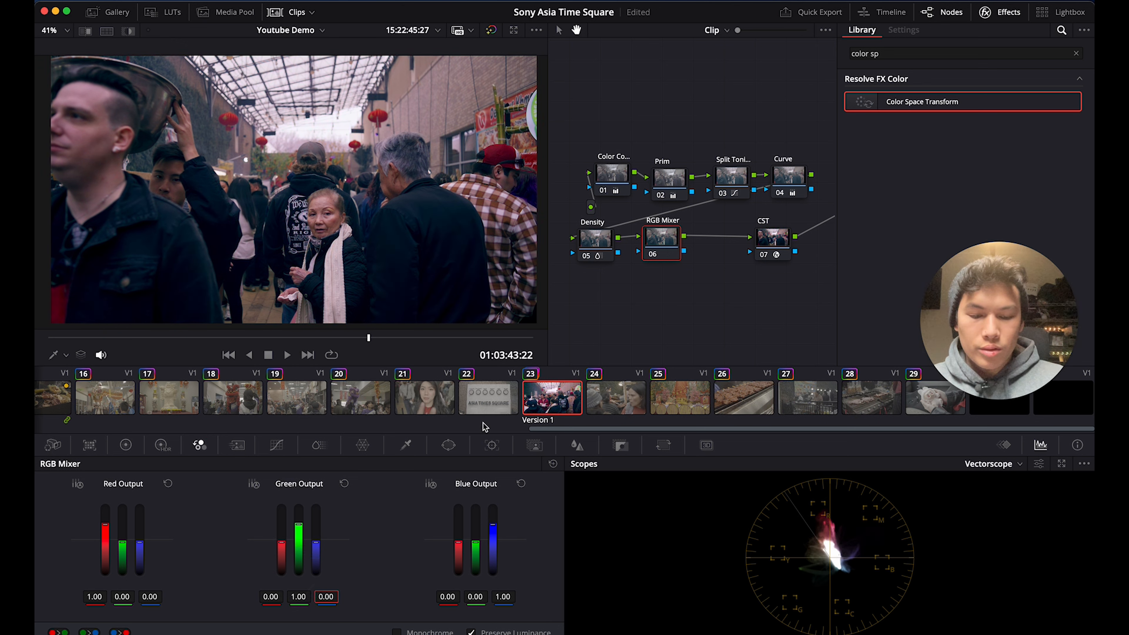
pyautogui.press('Return')
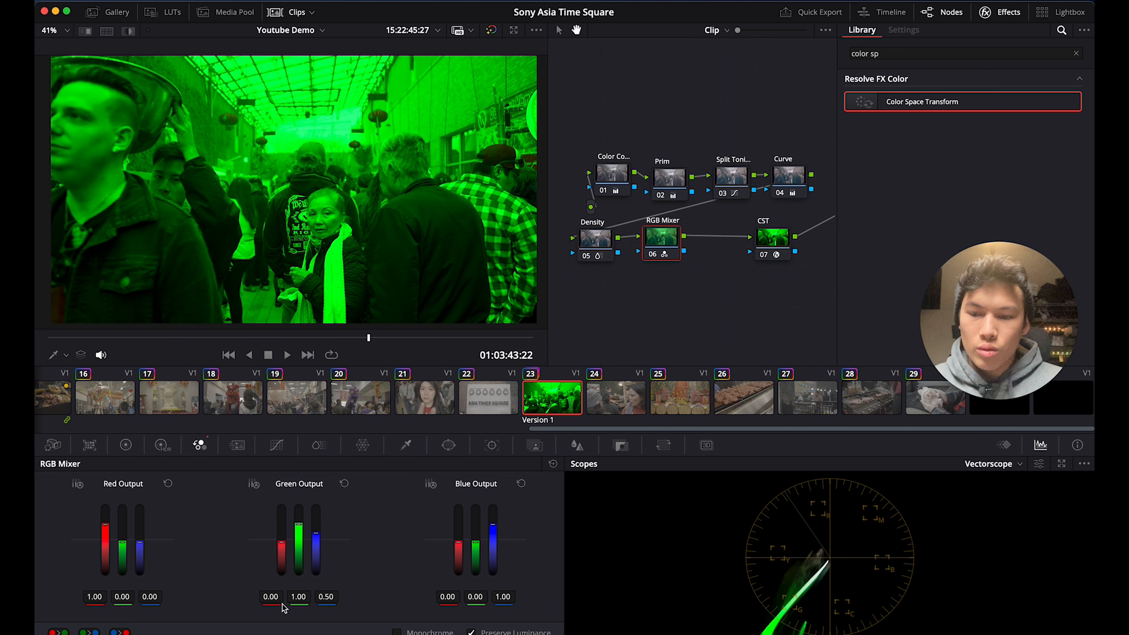
pyautogui.click(299, 597)
pyautogui.write('.25')
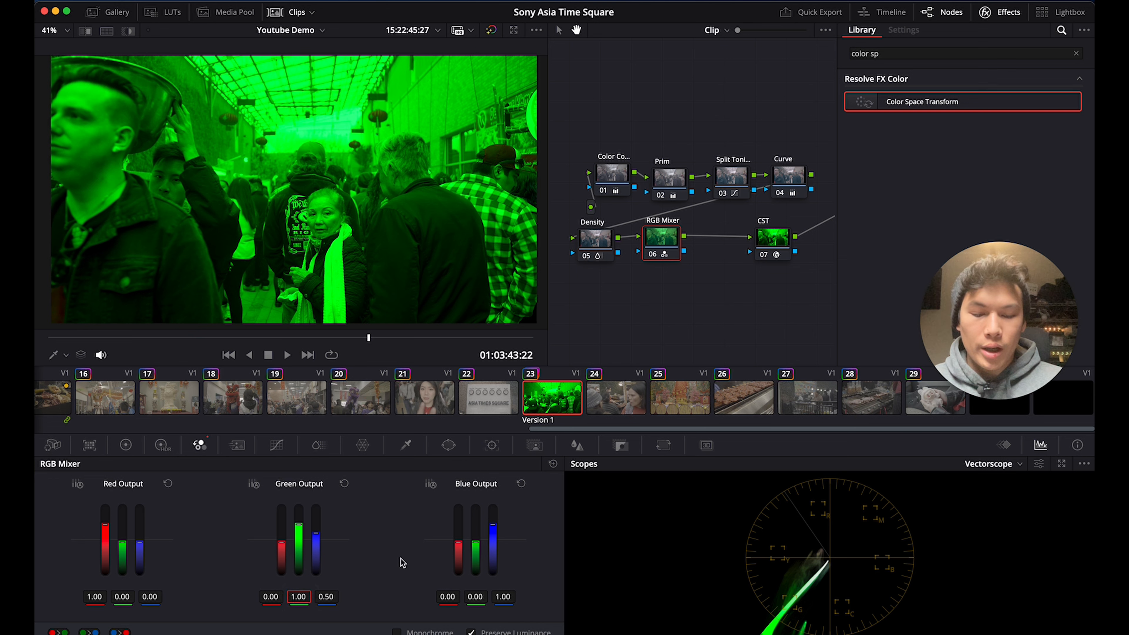
pyautogui.press('BackSpace')
pyautogui.press('BackSpace')
pyautogui.press('BackSpace')
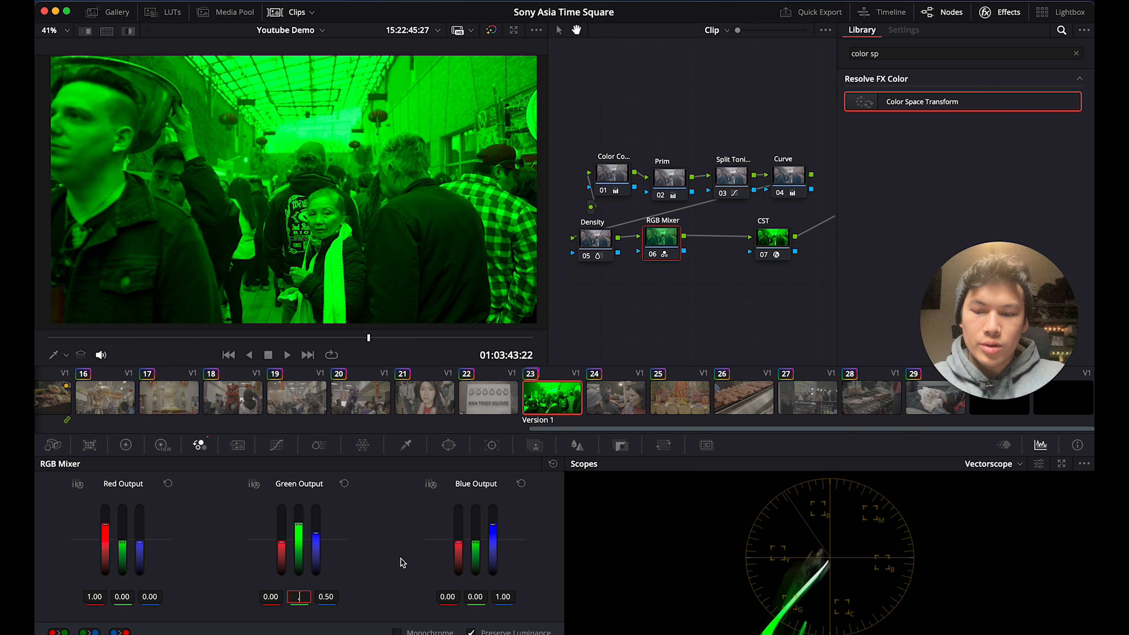
pyautogui.write('.75')
pyautogui.press('Return')
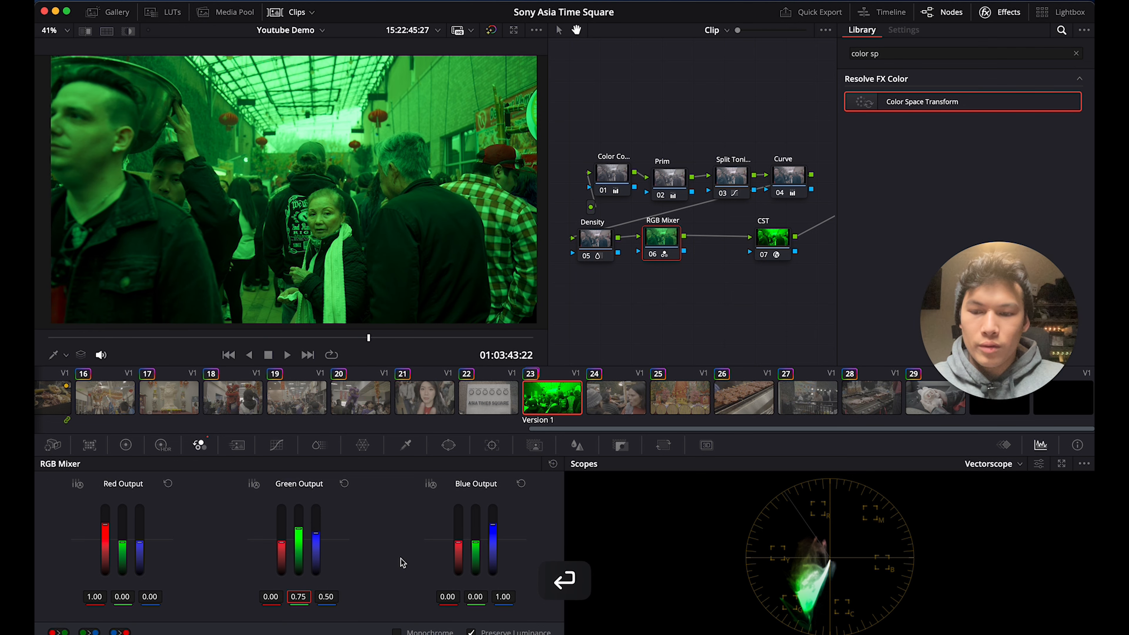
pyautogui.click(271, 596)
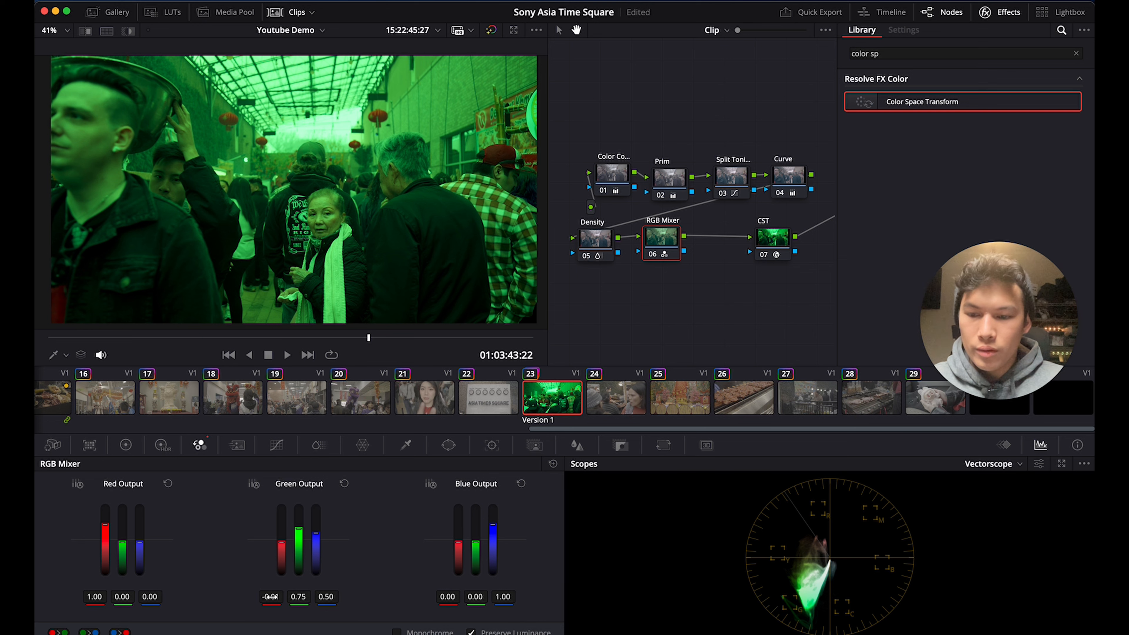
pyautogui.write('-0.25')
pyautogui.press('Return')
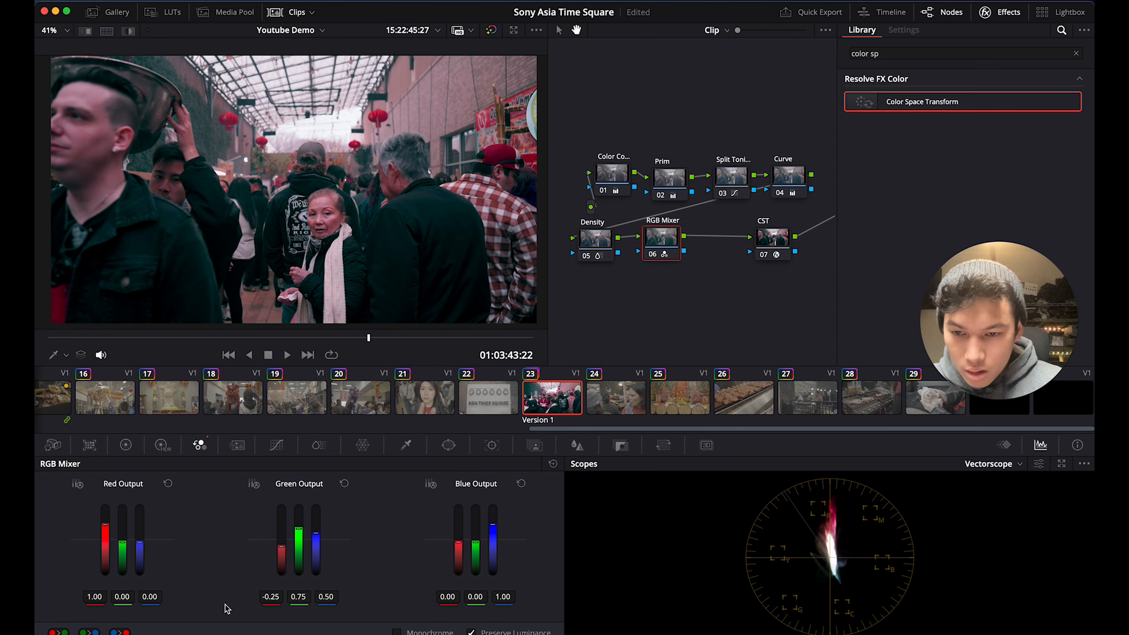
# - Try -0.22 red in the Green Output, restore it to -0.25, and toggle the RGB Mixer node to compare
pyautogui.click(282, 547)
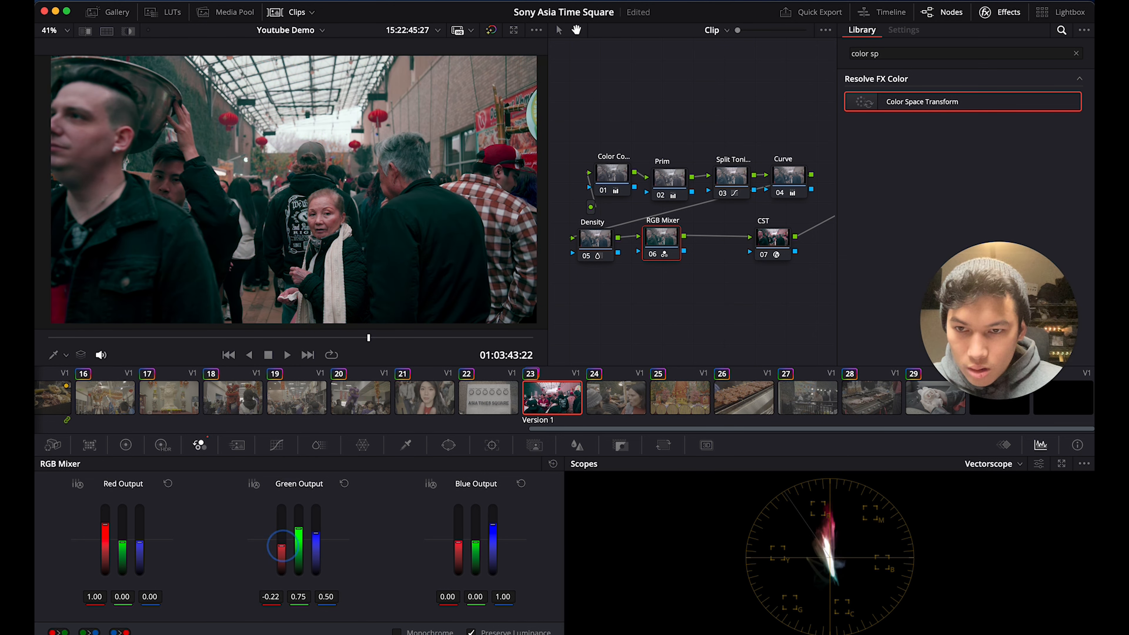
pyautogui.moveTo(282, 547); pyautogui.dragTo(282, 546)
pyautogui.press('super+d')
pyautogui.press('super+d')
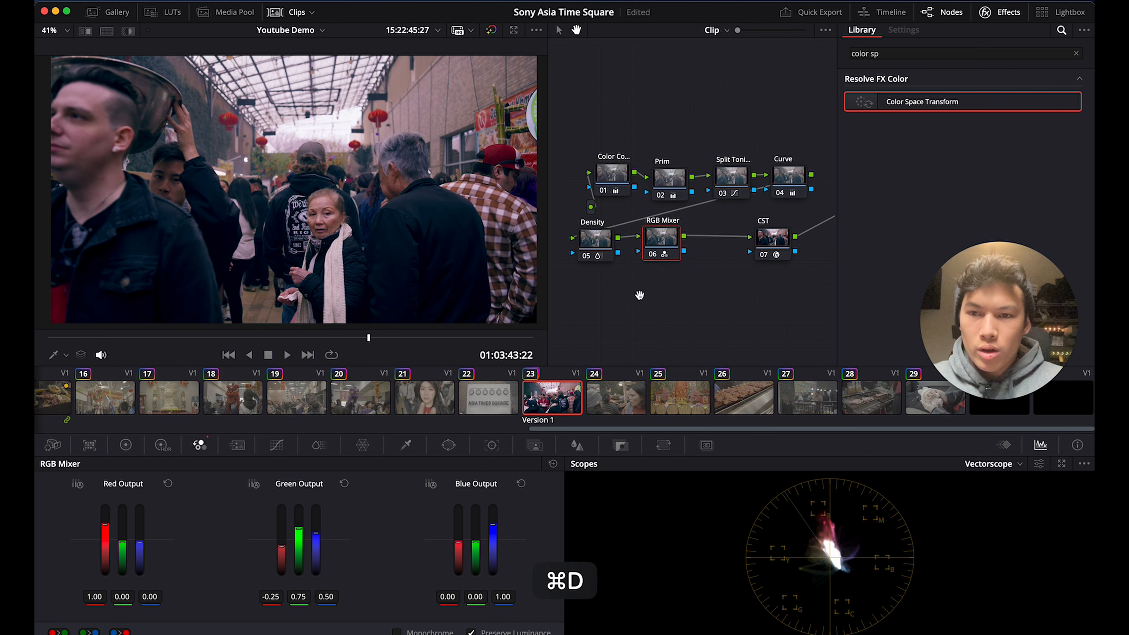
pyautogui.press('super+d')
pyautogui.press('super+d')
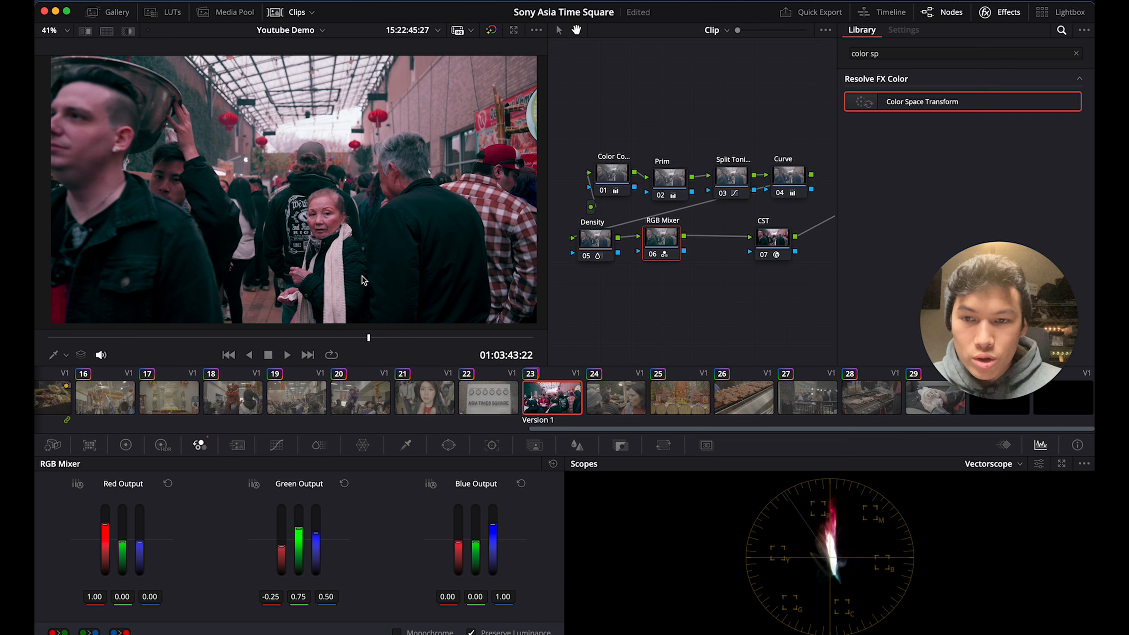
# - Check the red, green and blue Offset values in the first color correction node's Primaries color wheels
pyautogui.click(619, 191)
pyautogui.click(126, 445)
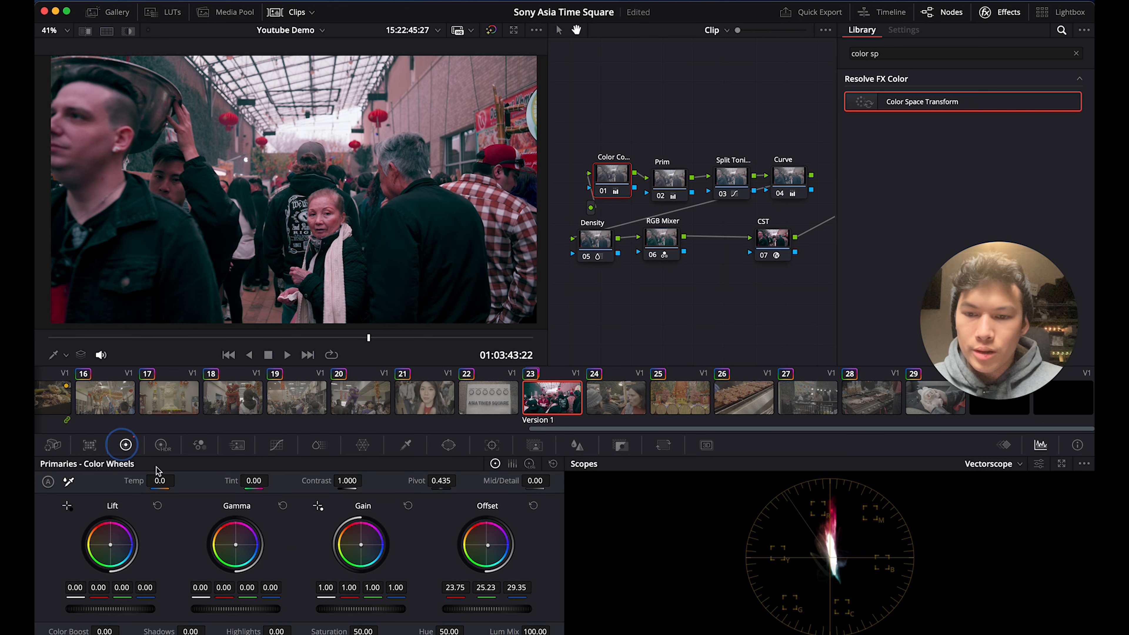
pyautogui.moveTo(486, 591); pyautogui.dragTo(522, 591)
pyautogui.moveTo(454, 593); pyautogui.dragTo(456, 591)
# - Return to the RGB Mixer settings of node 06 and toggle the node off and on to compare the color separation
pyautogui.click(649, 233)
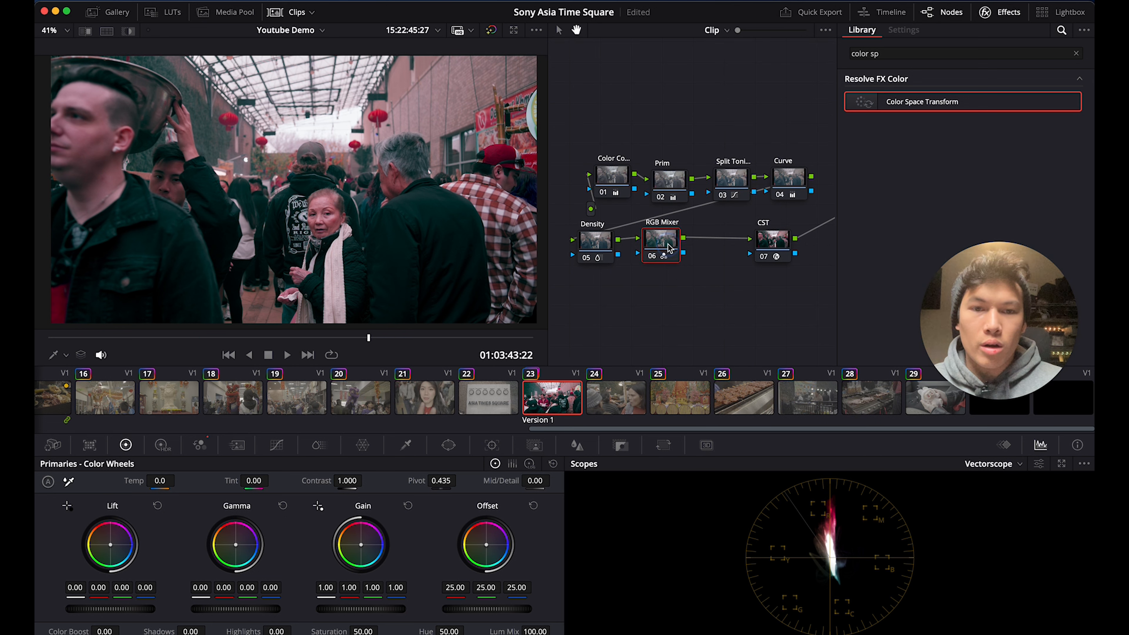
pyautogui.click(200, 445)
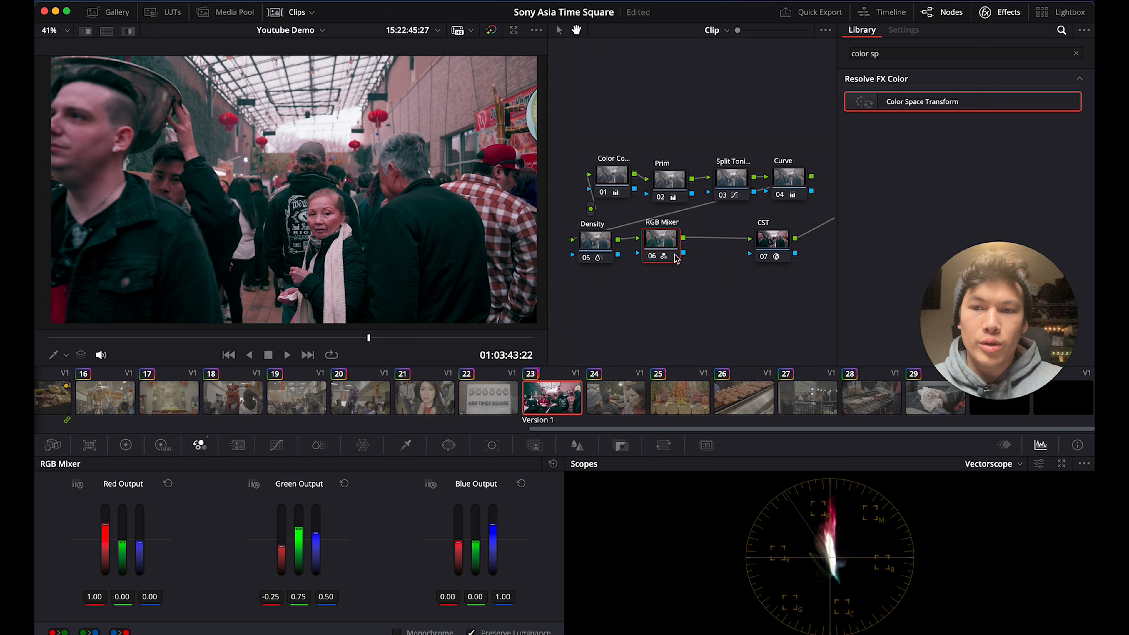
pyautogui.press('super+d')
pyautogui.press('super+d')
pyautogui.press('super+d')
pyautogui.press('super+d')
pyautogui.press('super+d')
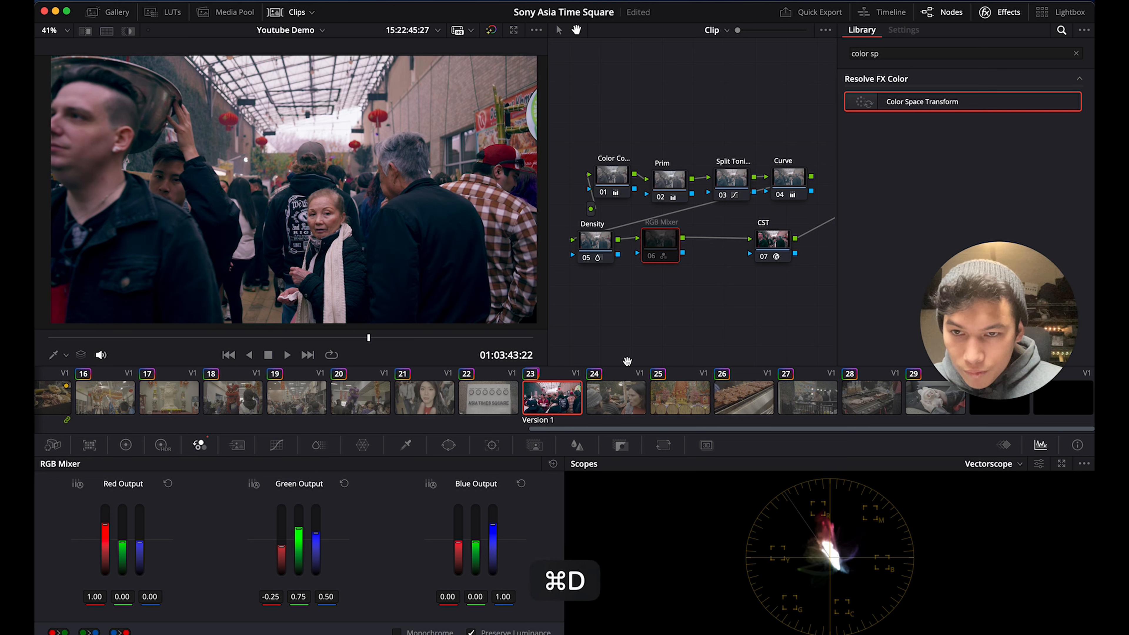
pyautogui.press('super+d')
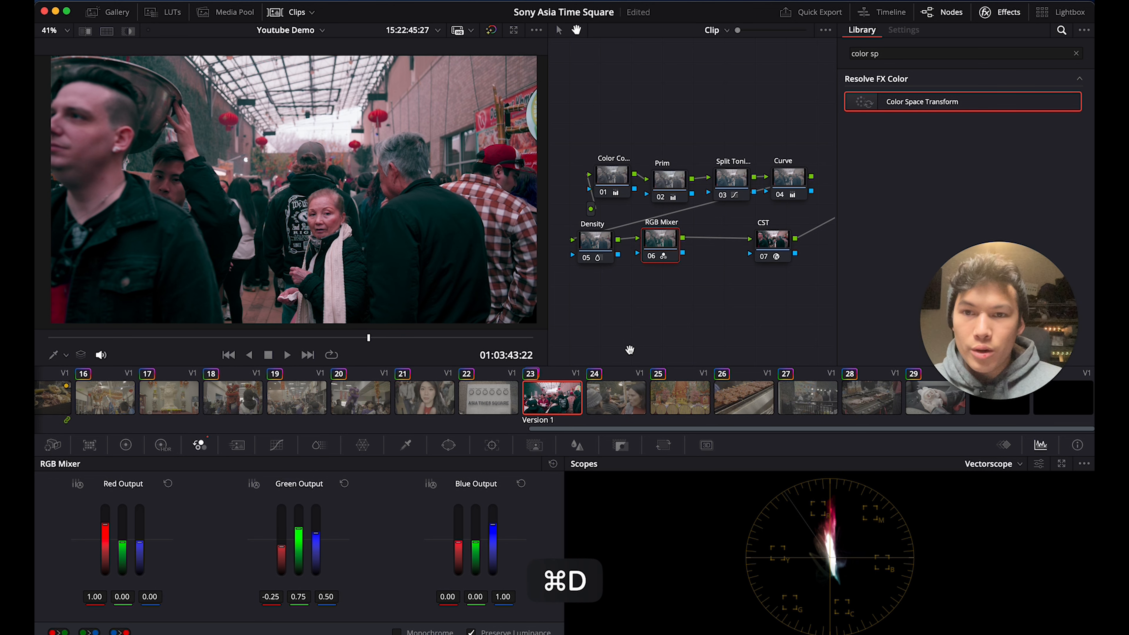
# - Centre the RGB Mixer node in the gap between the Density and CST nodes
pyautogui.click(767, 244)
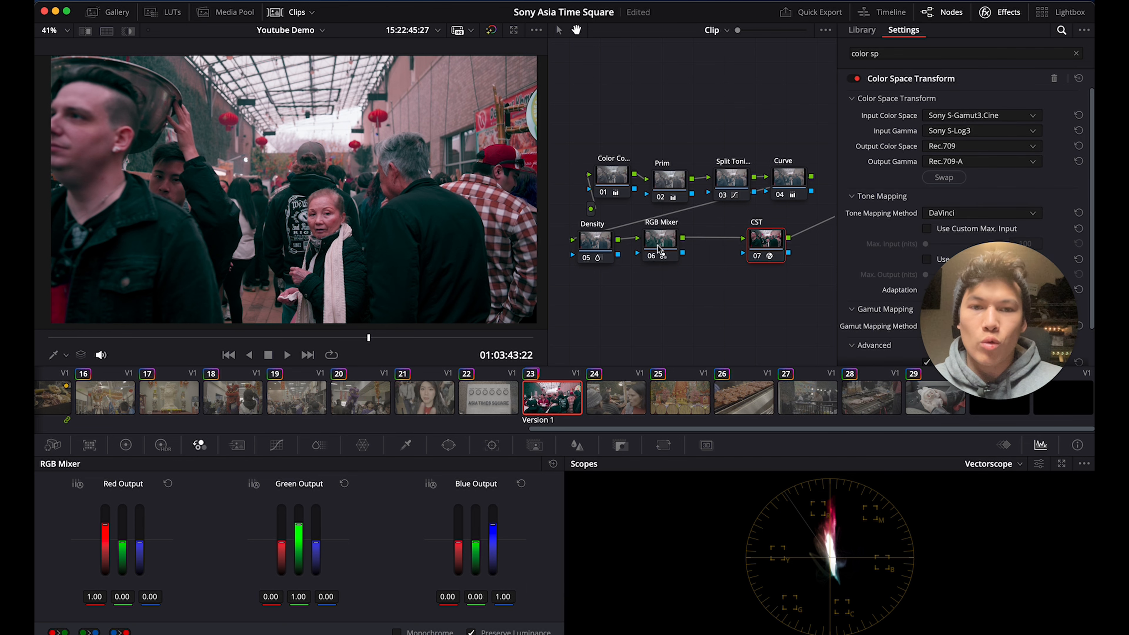
pyautogui.moveTo(670, 249); pyautogui.dragTo(691, 249)
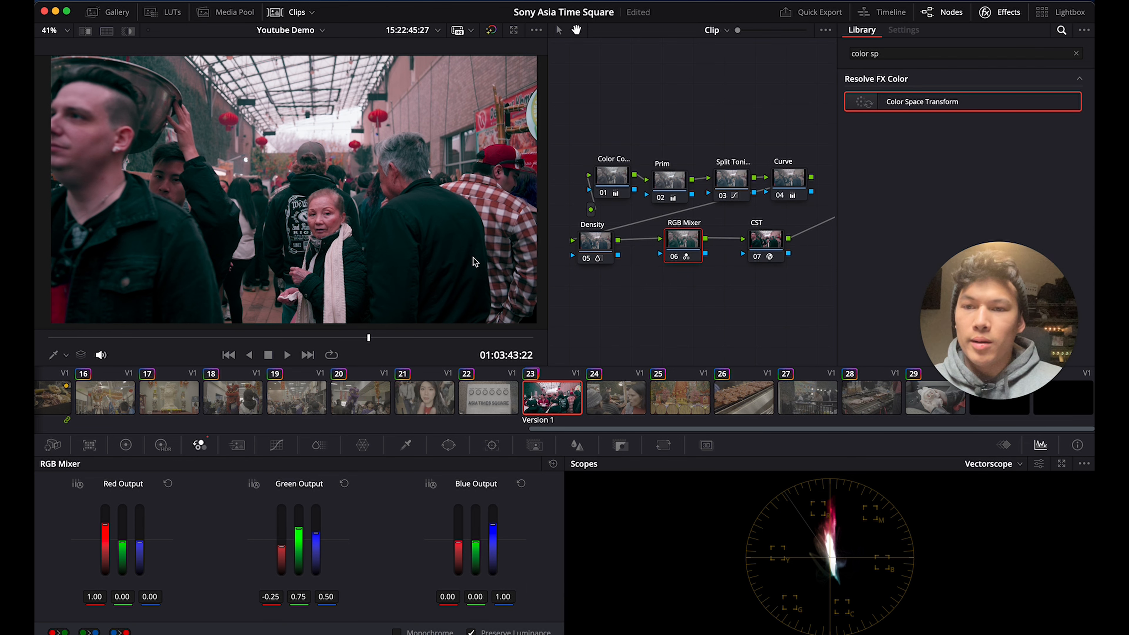
# - In the Density node's ColorSlice, try cyan density 0.43 and saturation 1.17, with blue density 0.39 and saturation 1.11
pyautogui.click(595, 245)
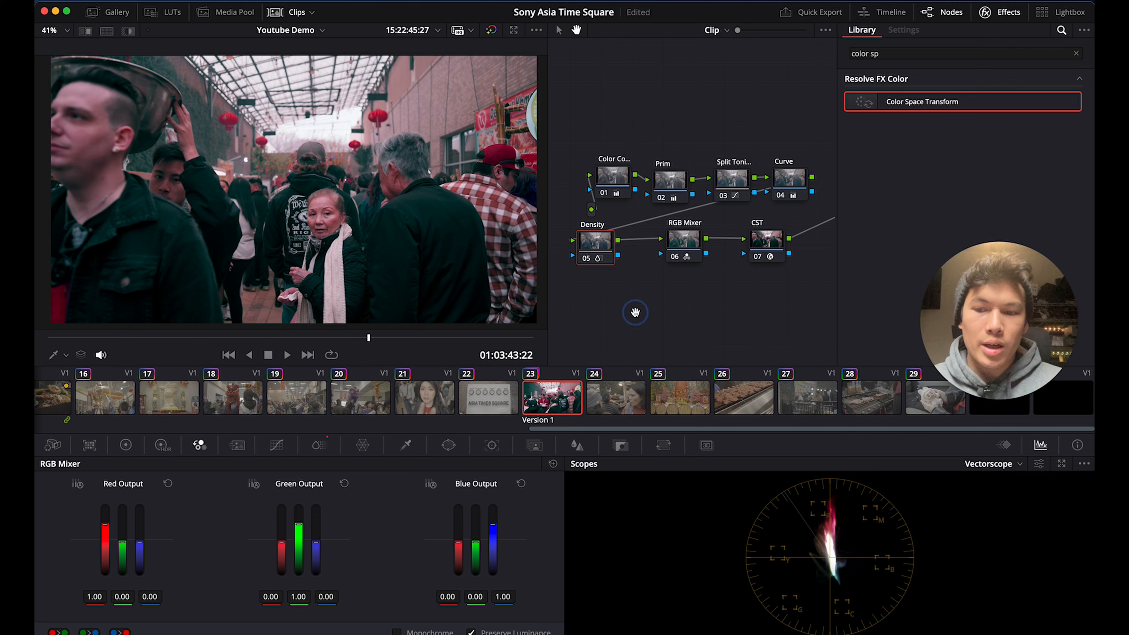
pyautogui.click(126, 445)
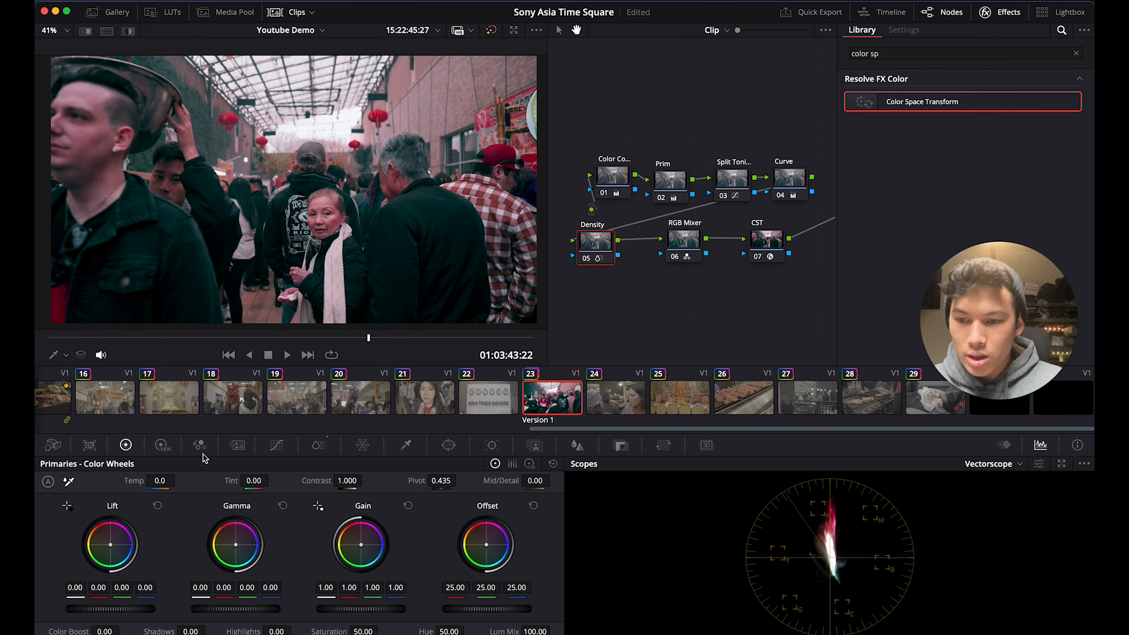
pyautogui.click(319, 445)
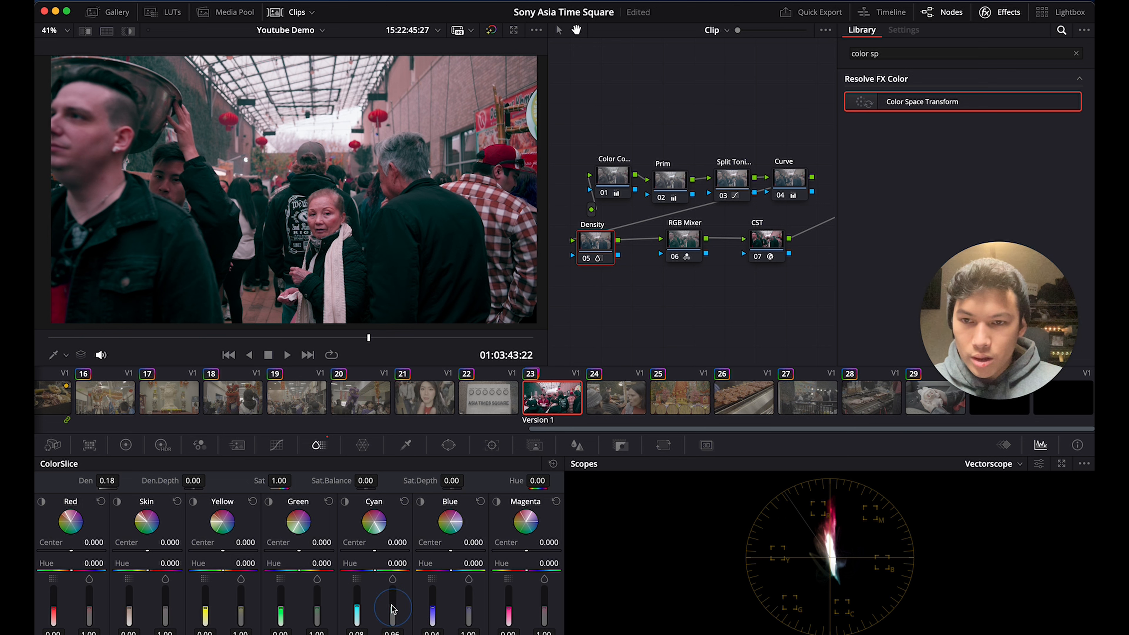
pyautogui.moveTo(359, 605)
pyautogui.mouseDown()
pyautogui.moveTo(357, 587)
pyautogui.moveTo(356, 598)
pyautogui.moveTo(393, 606)
pyautogui.moveTo(434, 594)
pyautogui.moveTo(468, 595)
pyautogui.moveTo(468, 607)
pyautogui.mouseUp()
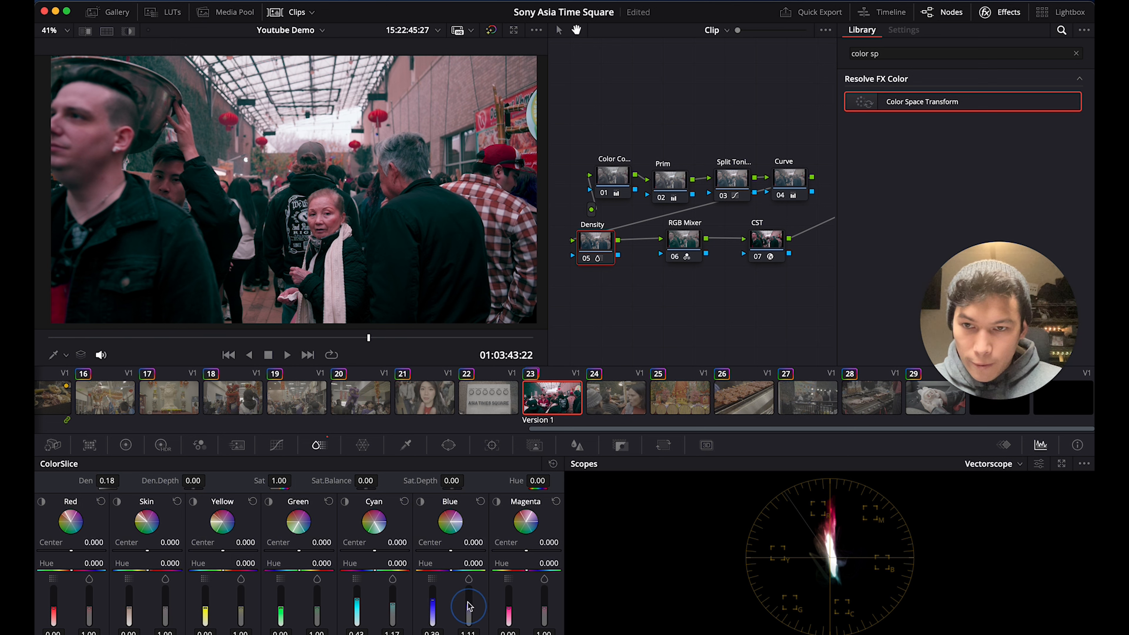
# - Toggle the RGB Mixer node off and on repeatedly to compare the image with and without it
pyautogui.click(683, 240)
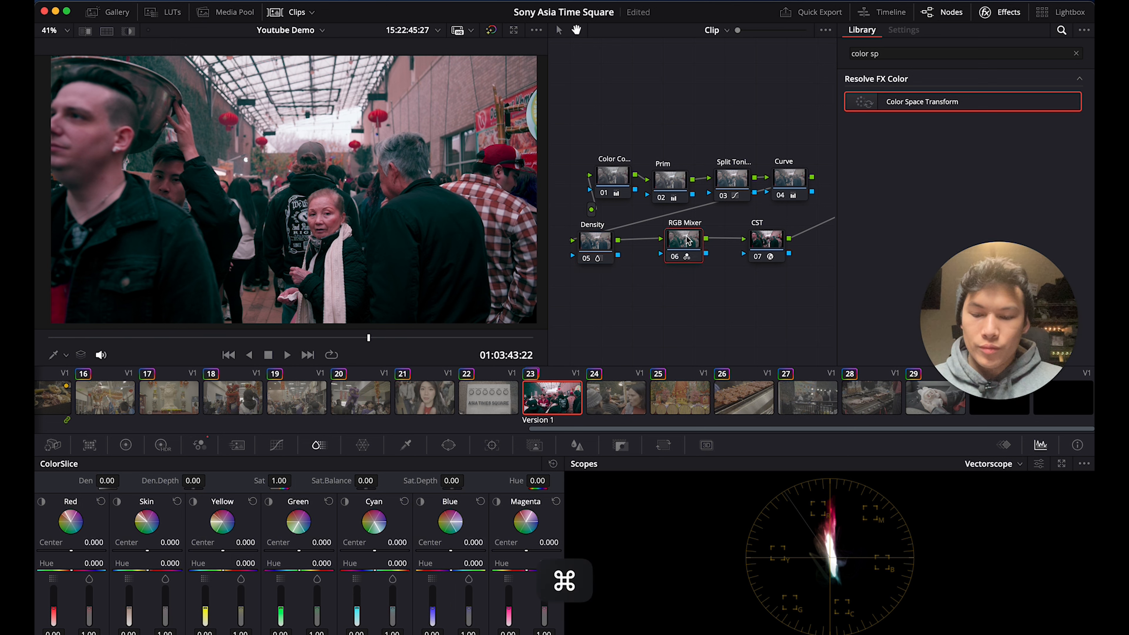
pyautogui.press('super+d')
pyautogui.press('super+d')
pyautogui.press('super+d')
pyautogui.press('super+d')
pyautogui.press('super+d')
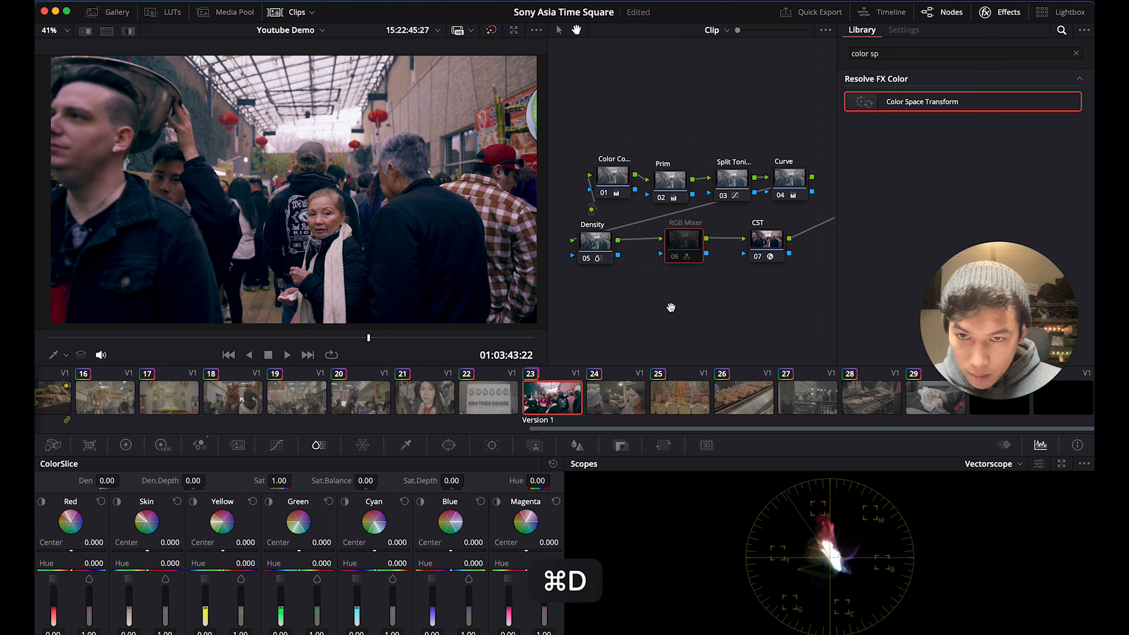
pyautogui.press('super+d')
pyautogui.press('super+d')
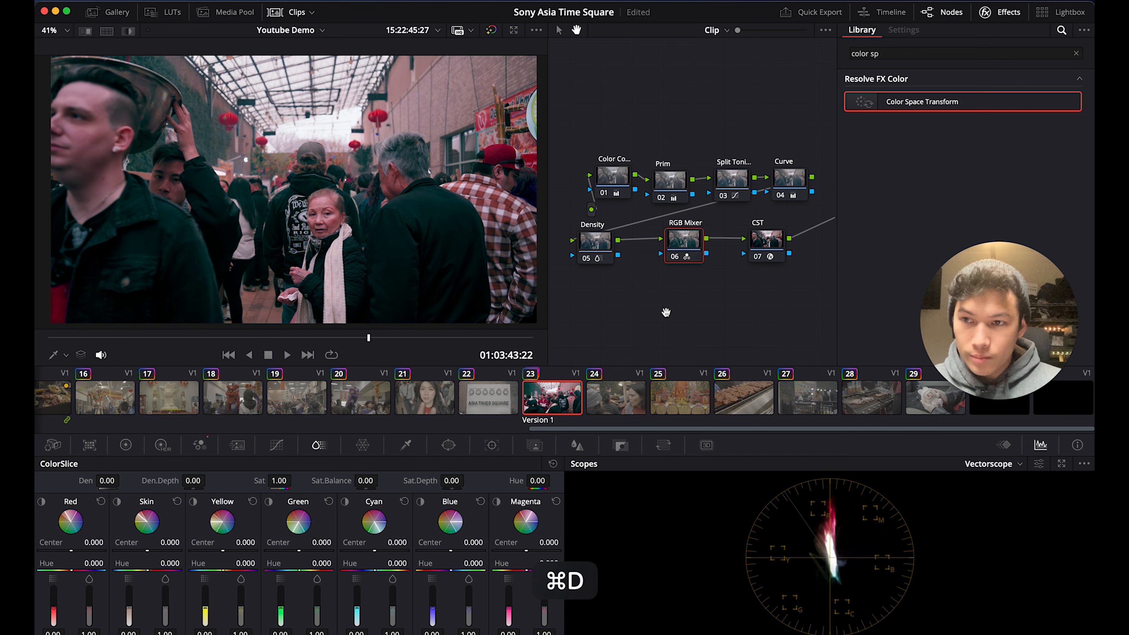
pyautogui.press('super+d')
# - Undo the latest cyan and blue ColorSlice adjustments in the Density node
pyautogui.press('super+z')
pyautogui.press('super+z')
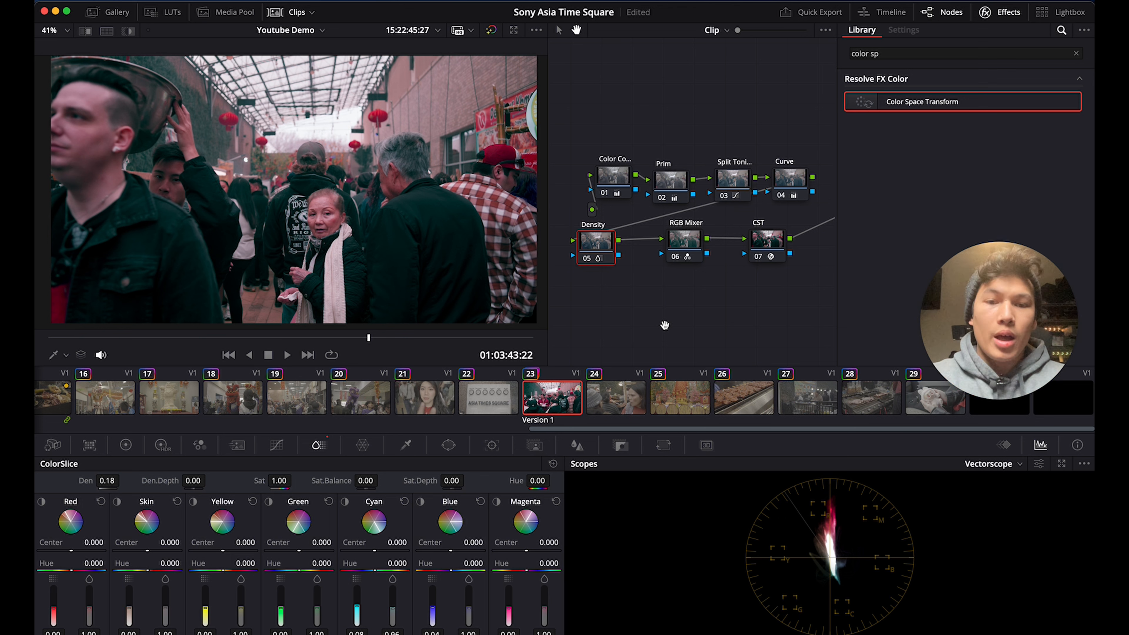
# - Try deleting the RGB Mixer node from the node tree, and undo the deletion
pyautogui.click(686, 242)
pyautogui.press('Delete')
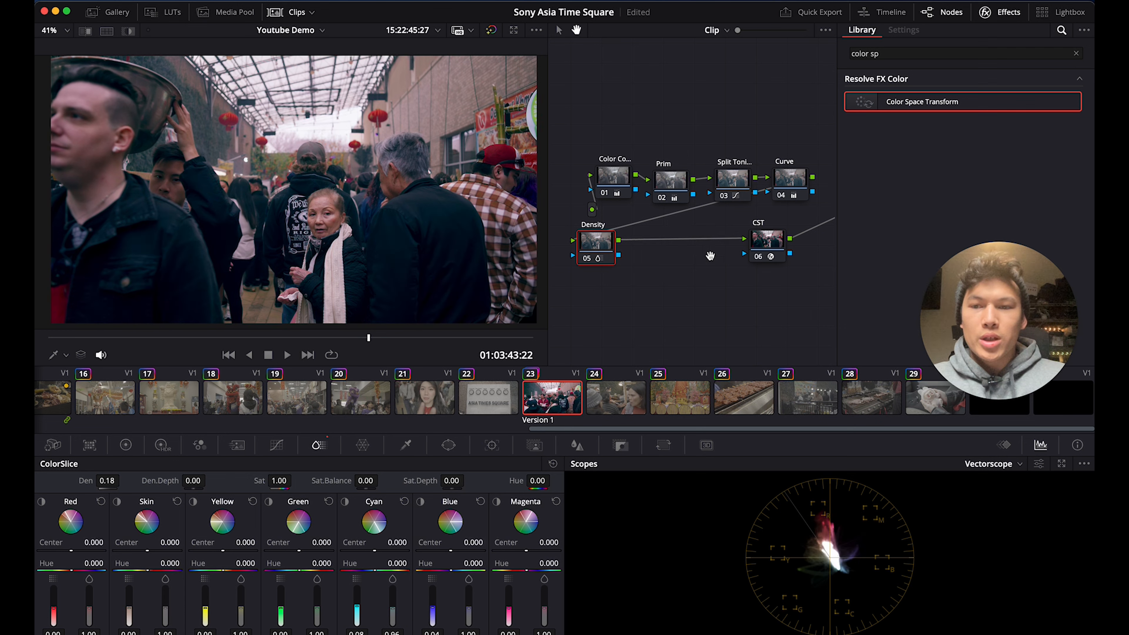
pyautogui.moveTo(703, 285); pyautogui.dragTo(704, 285)
pyautogui.moveTo(638, 298); pyautogui.dragTo(638, 298)
pyautogui.press('super+z')
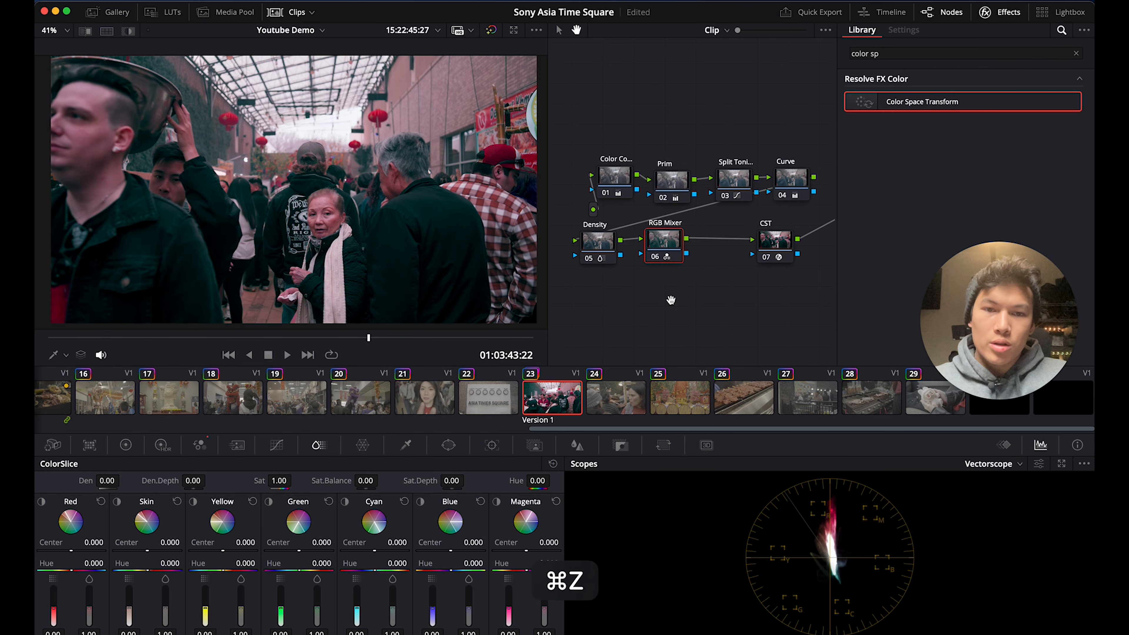
# - Undo the RGB Mixer work step by step, back to the node tree before that node was added
pyautogui.press('super+z')
pyautogui.press('super+z')
pyautogui.press('super+z')
pyautogui.press('super+z')
pyautogui.press('super+z')
pyautogui.press('super+z')
pyautogui.press('super+z')
pyautogui.press('super+z')
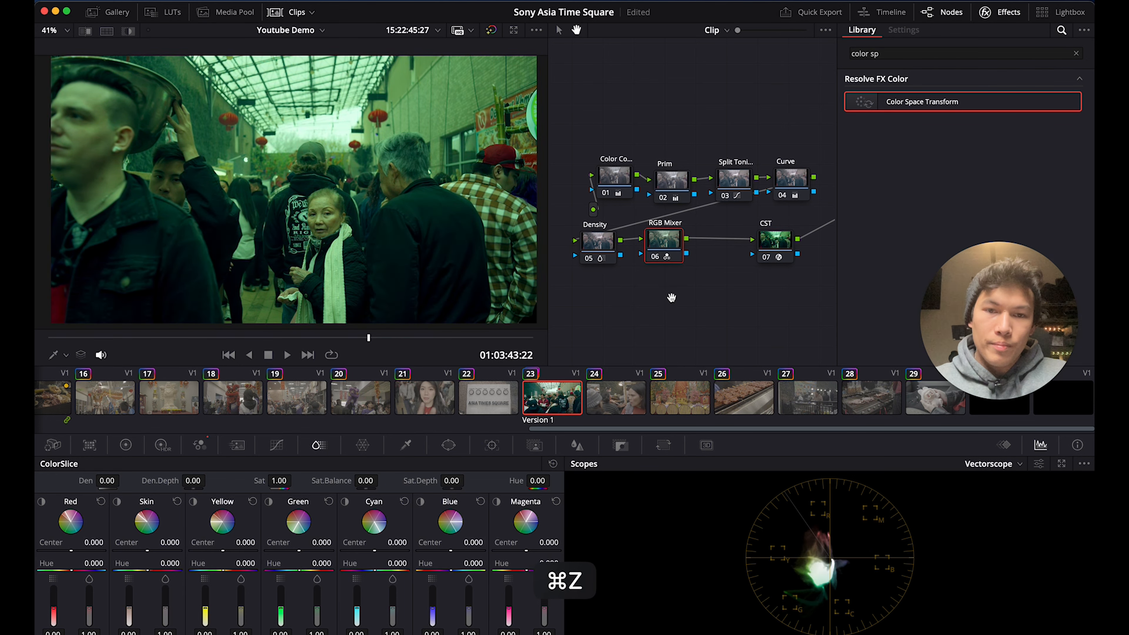
pyautogui.press('super+z')
# - Apply the grade of clip 23 to all clips in the timeline, replacing their existing grades
pyautogui.press('super+a')
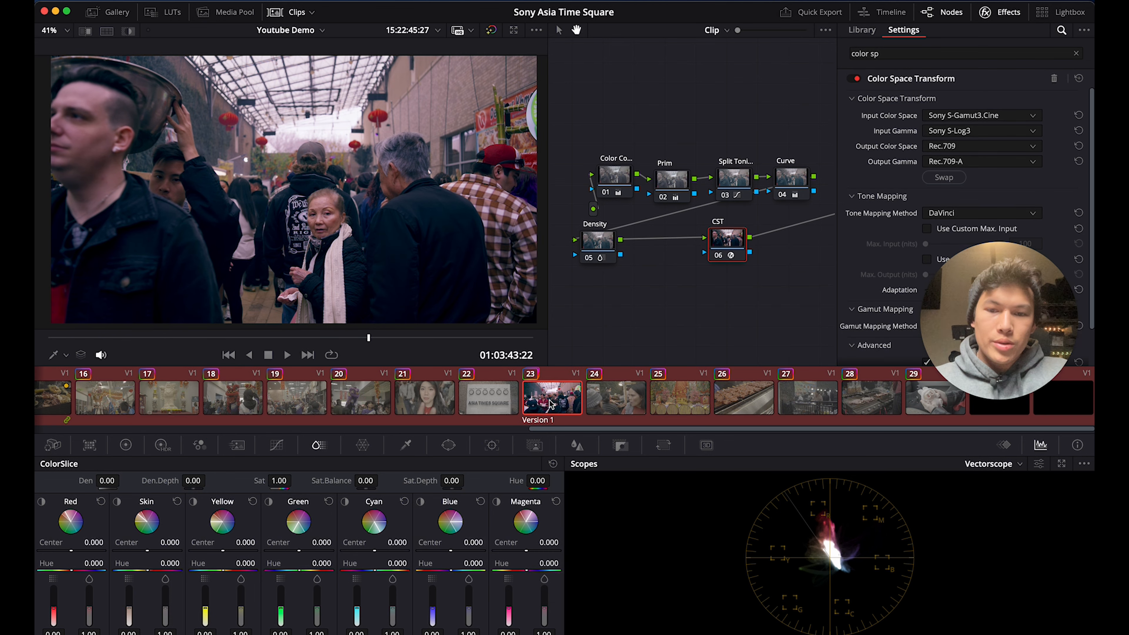
pyautogui.rightClick(550, 409)
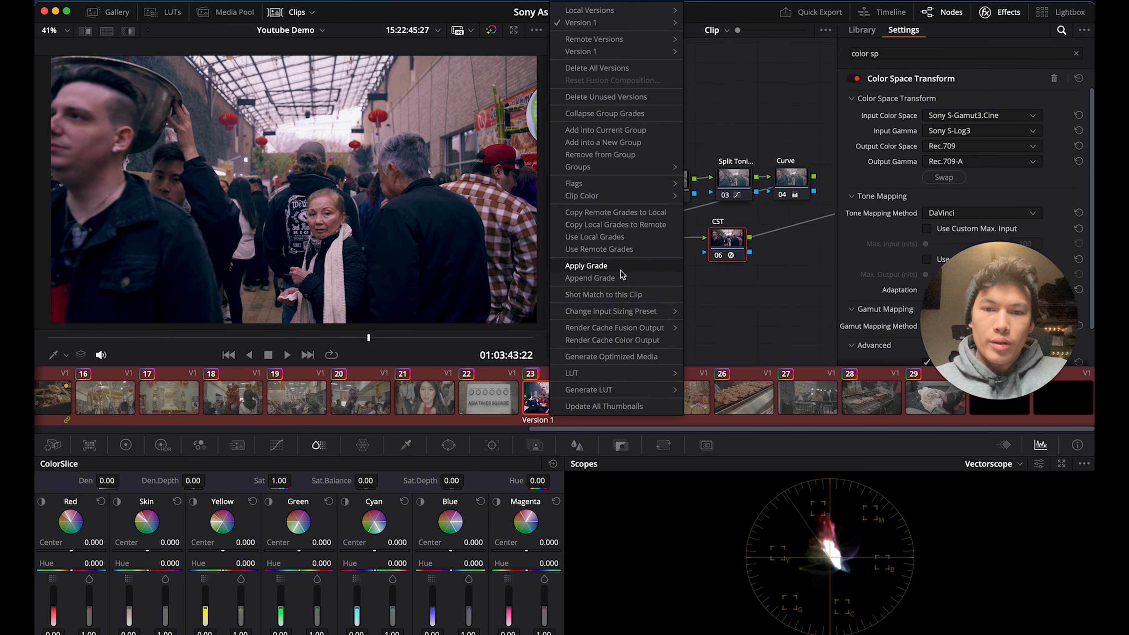
pyautogui.click(586, 266)
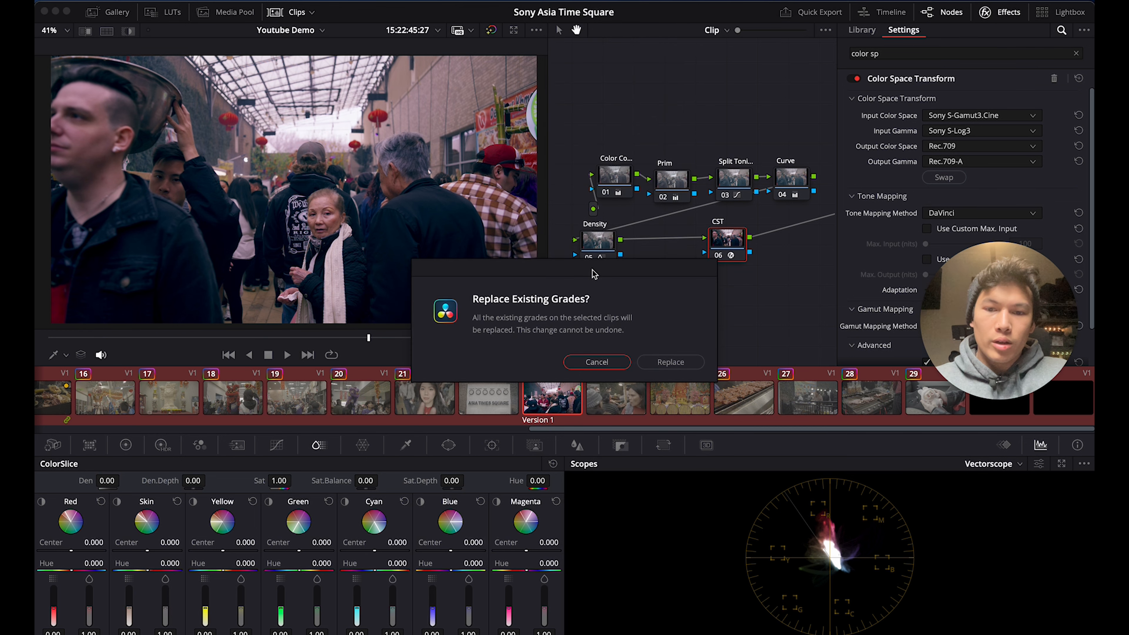
pyautogui.click(670, 361)
# - On clip 05, line up the Prim node with its neighbours and raise its primaries Gain to 1.53, checking several frames
pyautogui.scroll(10, 546, 396)
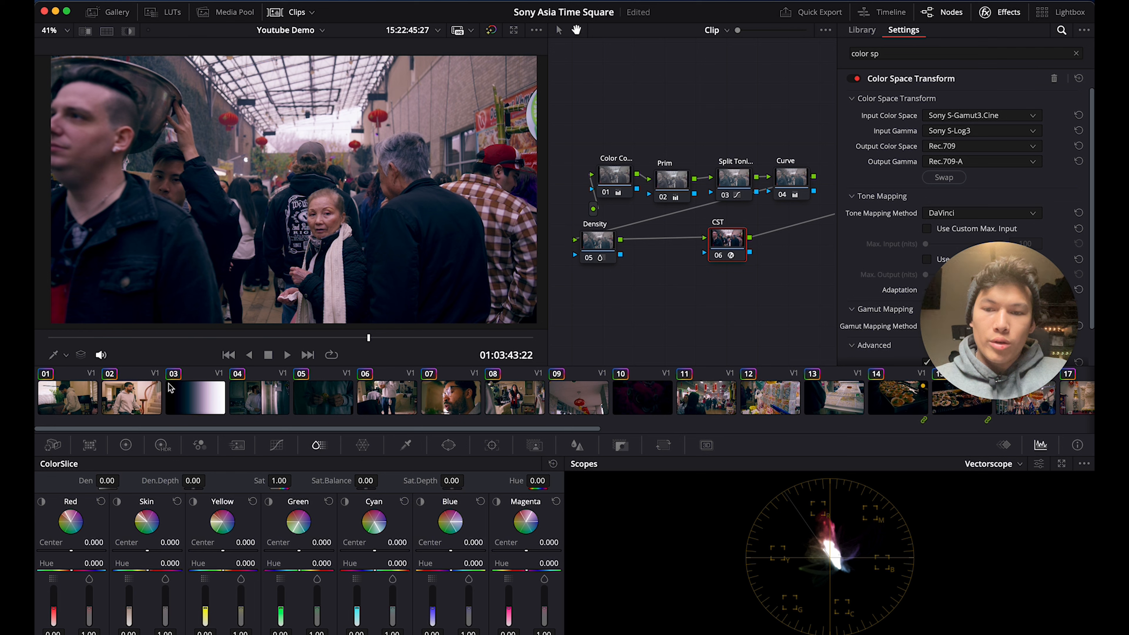
pyautogui.click(260, 403)
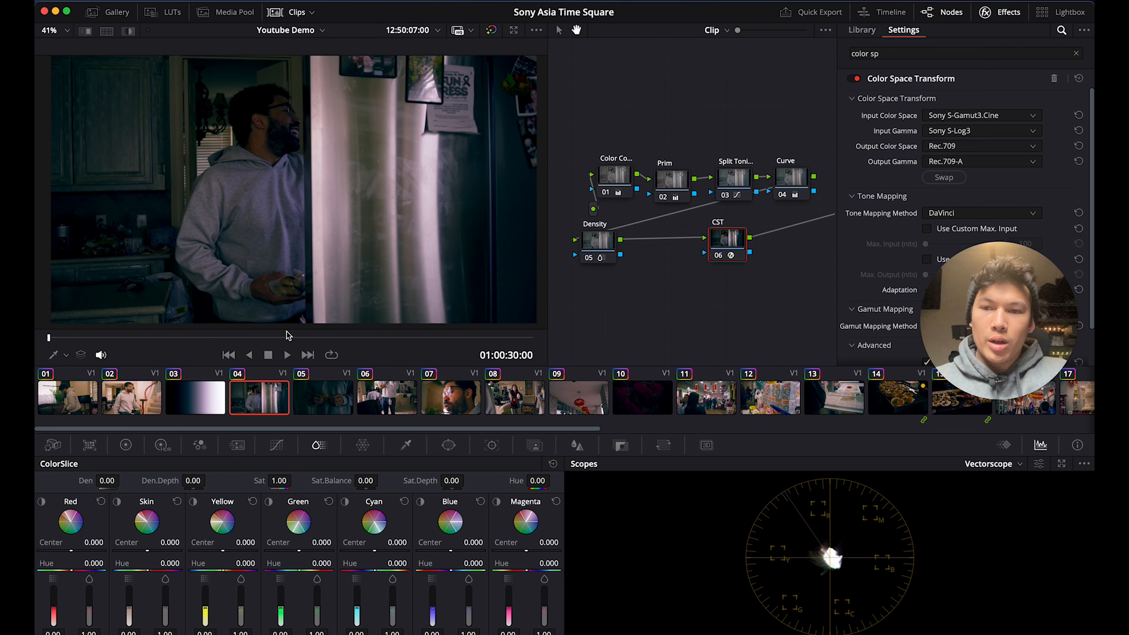
pyautogui.click(299, 406)
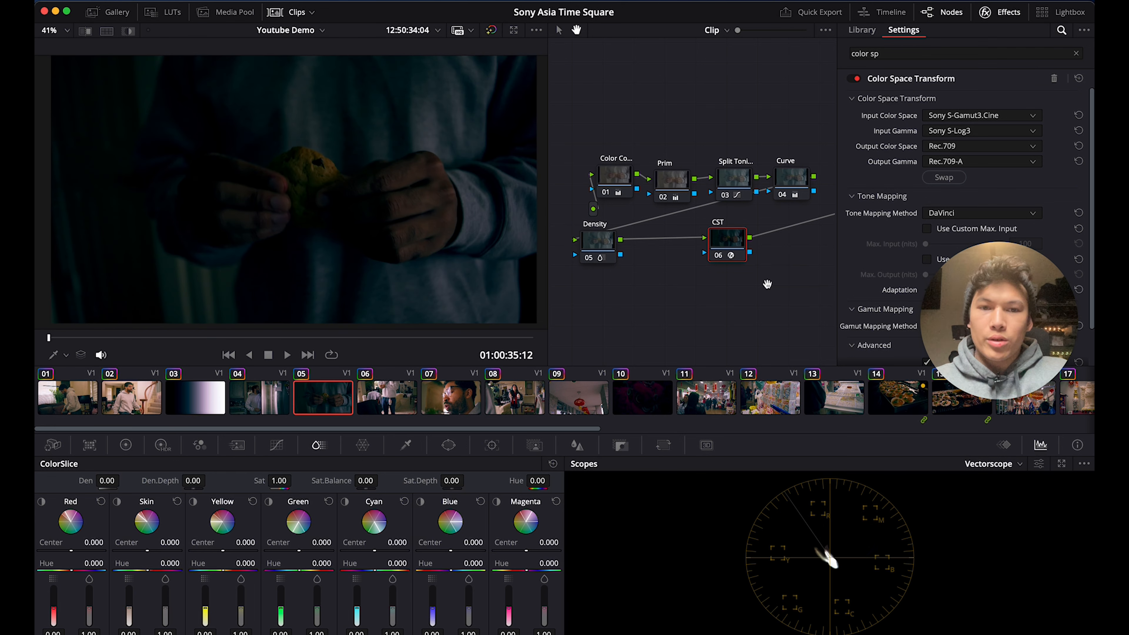
pyautogui.click(623, 177)
pyautogui.click(688, 183)
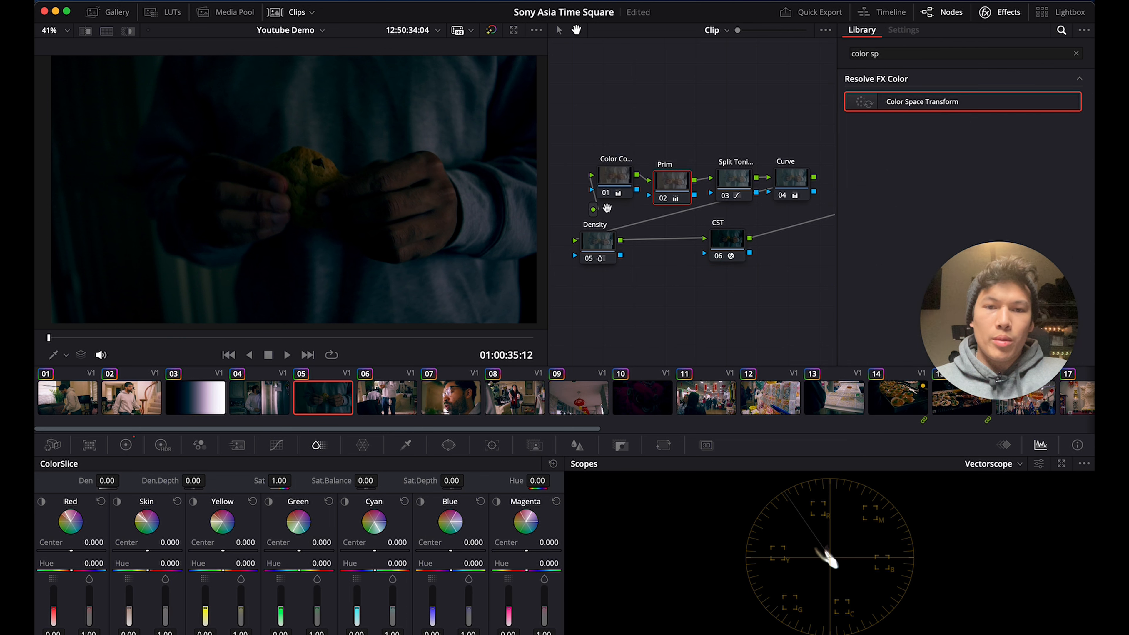
pyautogui.moveTo(671, 180); pyautogui.dragTo(670, 175)
pyautogui.click(126, 445)
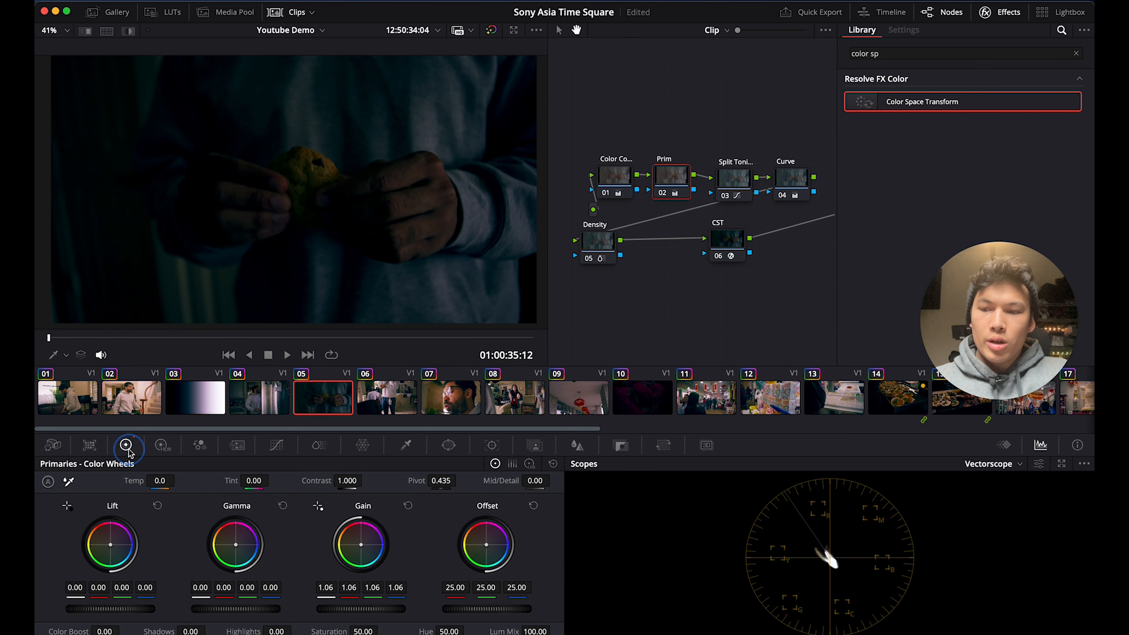
pyautogui.moveTo(364, 614)
pyautogui.mouseDown()
pyautogui.moveTo(623, 625)
pyautogui.moveTo(588, 623)
pyautogui.moveTo(609, 621)
pyautogui.mouseUp()
pyautogui.moveTo(170, 344)
pyautogui.mouseDown()
pyautogui.moveTo(212, 343)
pyautogui.moveTo(183, 351)
pyautogui.mouseUp()
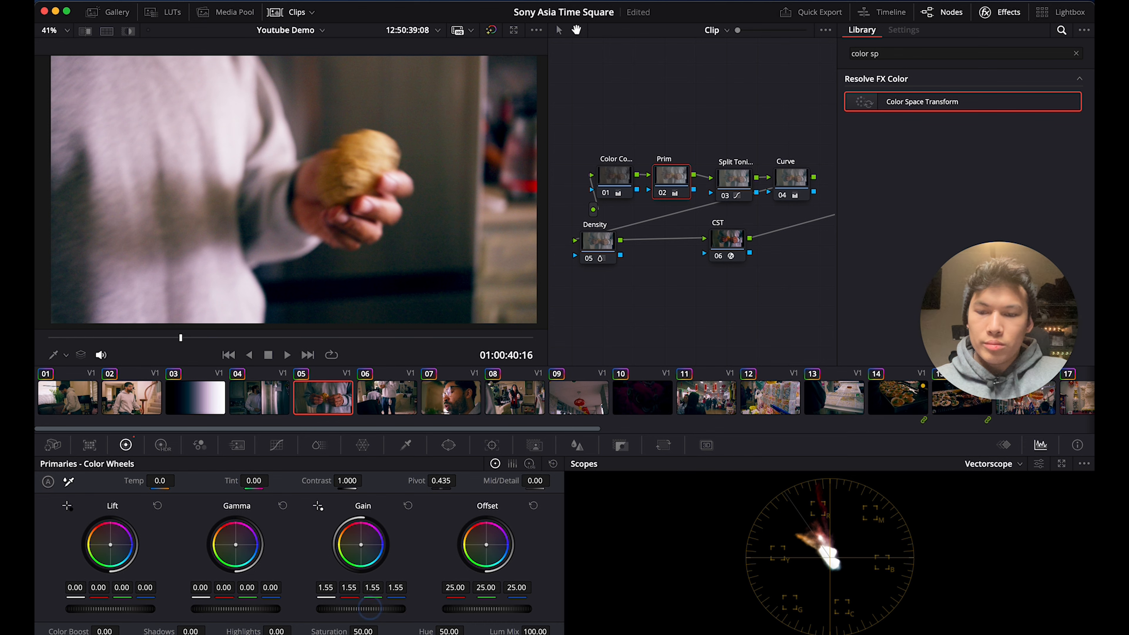
pyautogui.moveTo(377, 613); pyautogui.dragTo(373, 612)
pyautogui.moveTo(223, 339); pyautogui.dragTo(245, 351)
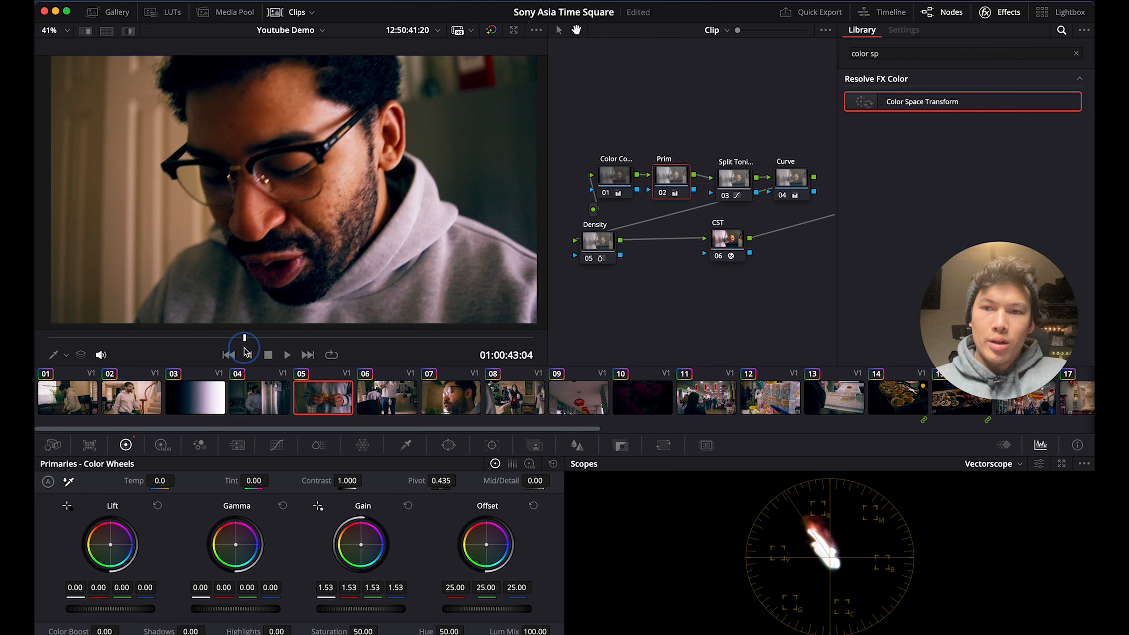
# - On clip 06, raise the Prim node's Gain to 1.11 and play the clip to check the exposure
pyautogui.moveTo(670, 110); pyautogui.dragTo(645, 95)
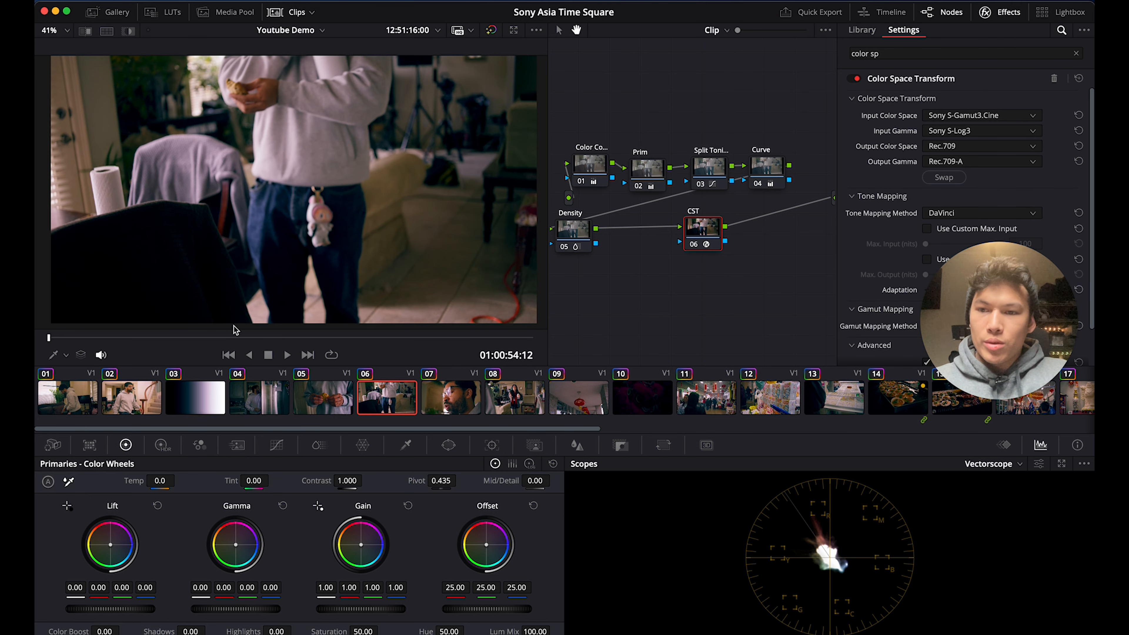
pyautogui.moveTo(224, 337); pyautogui.dragTo(210, 337)
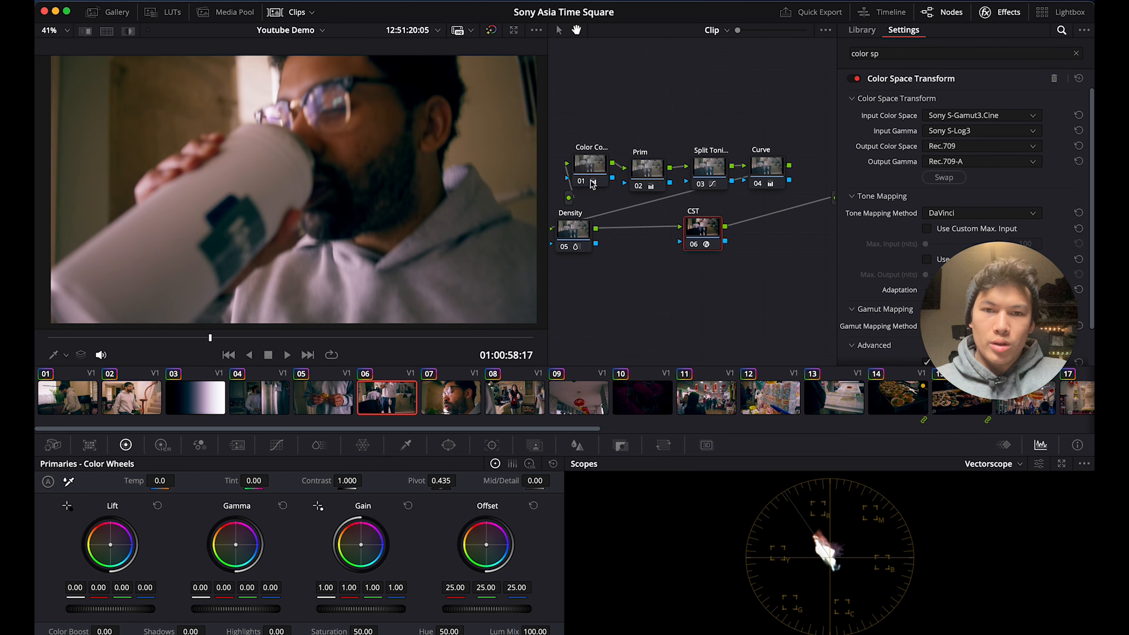
pyautogui.click(638, 171)
pyautogui.moveTo(393, 587); pyautogui.dragTo(402, 587)
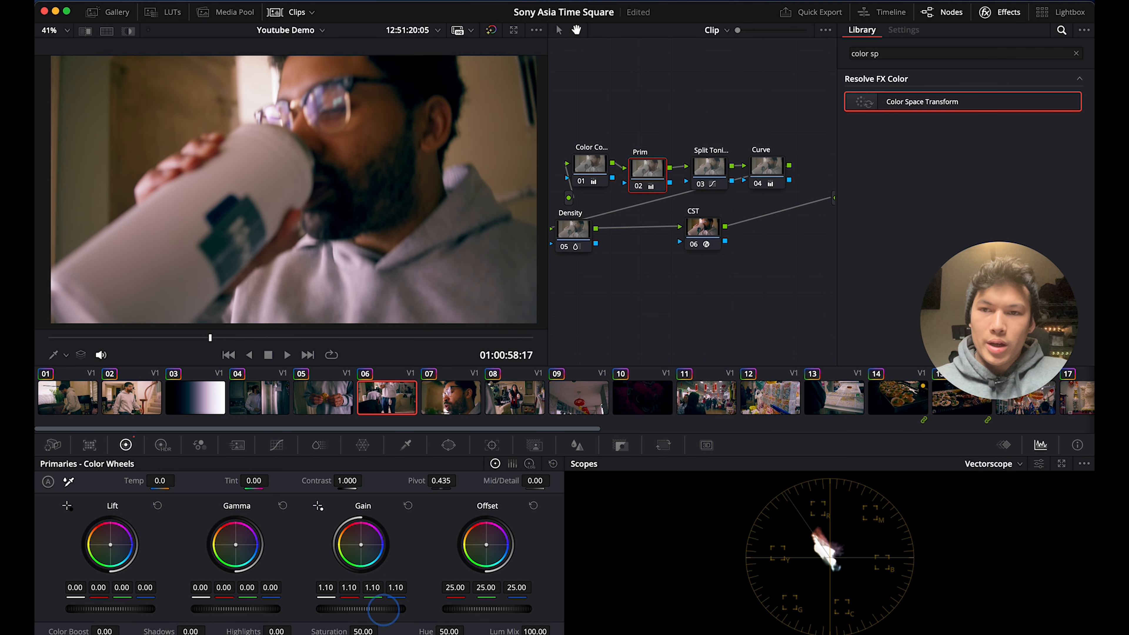
pyautogui.press('space')
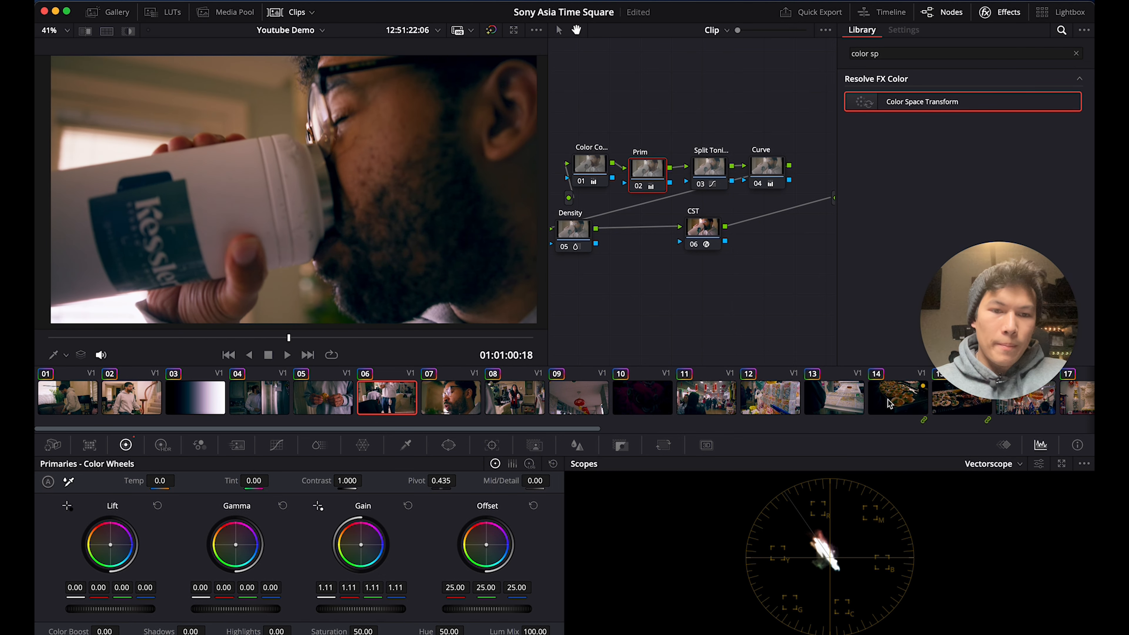
# - On clip 15, the grilled seafood shot, raise the Prim node's Gain to 1.36
pyautogui.hscroll(10, 888, 402)
pyautogui.click(178, 408)
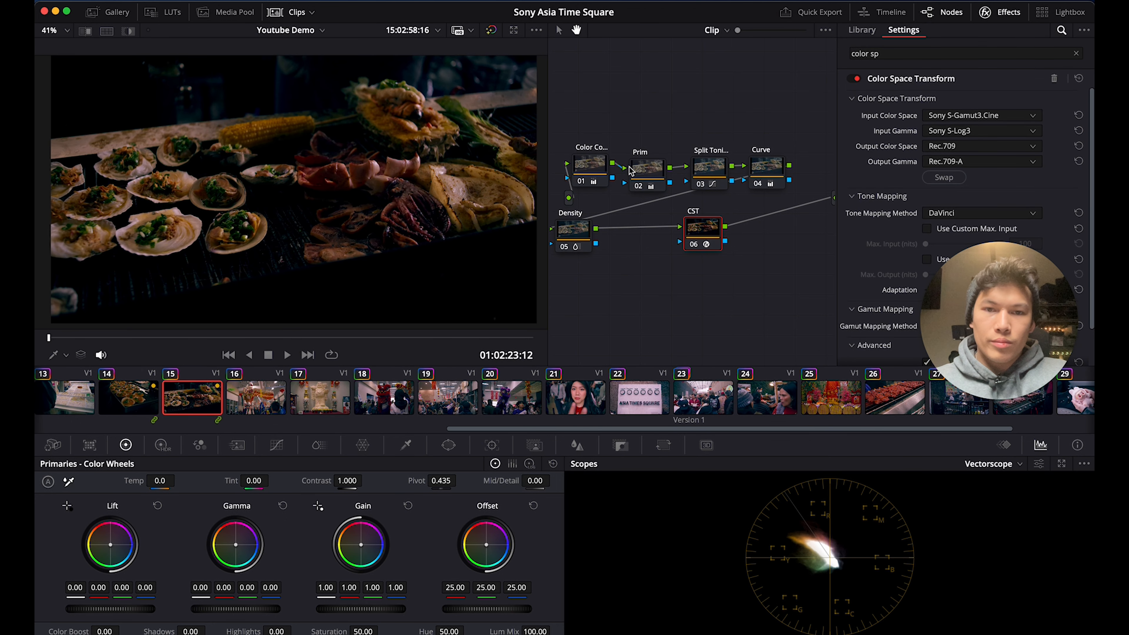
pyautogui.click(633, 169)
pyautogui.moveTo(362, 616); pyautogui.dragTo(531, 618)
pyautogui.moveTo(633, 291); pyautogui.dragTo(661, 305)
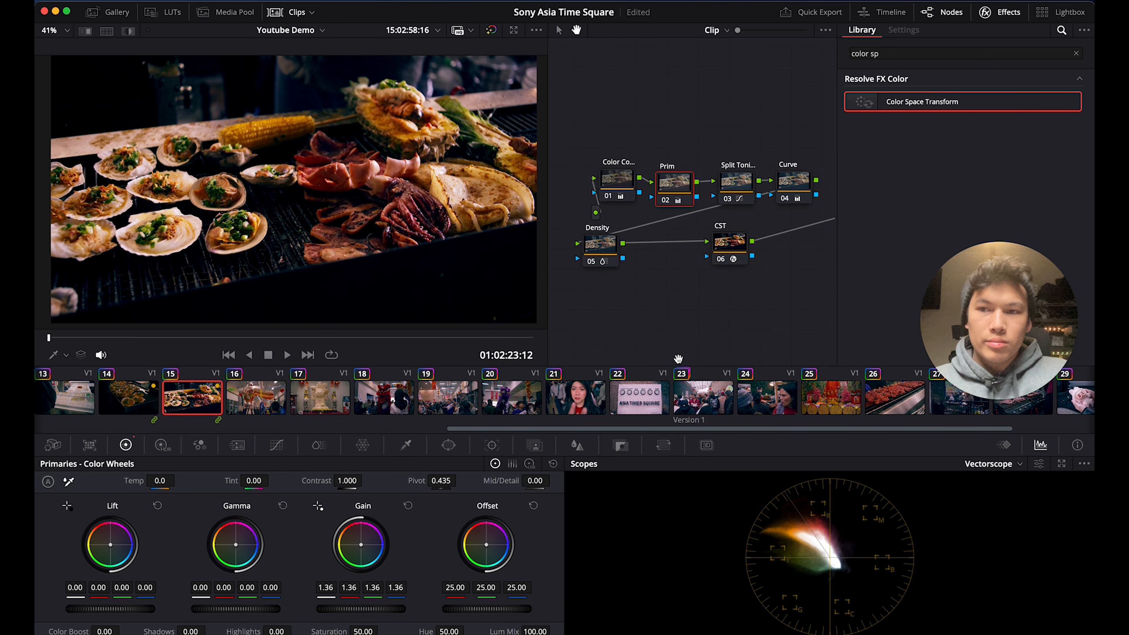
pyautogui.moveTo(707, 343); pyautogui.dragTo(705, 341)
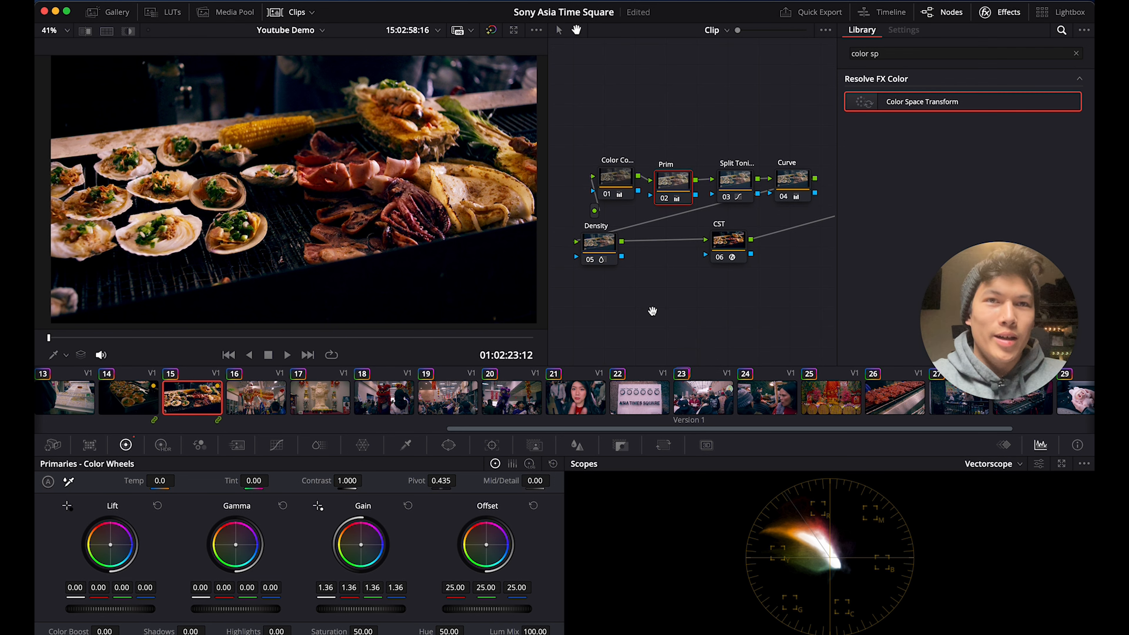